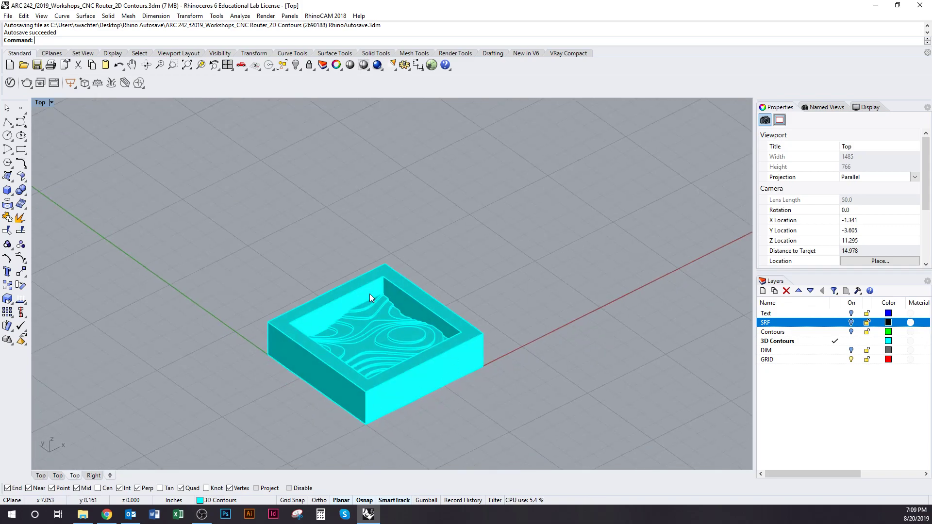
pyautogui.moveTo(421, 344)
pyautogui.mouseDown(button='right')
pyautogui.moveTo(413, 325)
pyautogui.moveTo(409, 347)
pyautogui.moveTo(371, 333)
pyautogui.moveTo(388, 353)
pyautogui.moveTo(425, 356)
pyautogui.moveTo(425, 340)
pyautogui.mouseUp(button='right')
pyautogui.moveTo(430, 303); pyautogui.dragTo(437, 320, button='right')
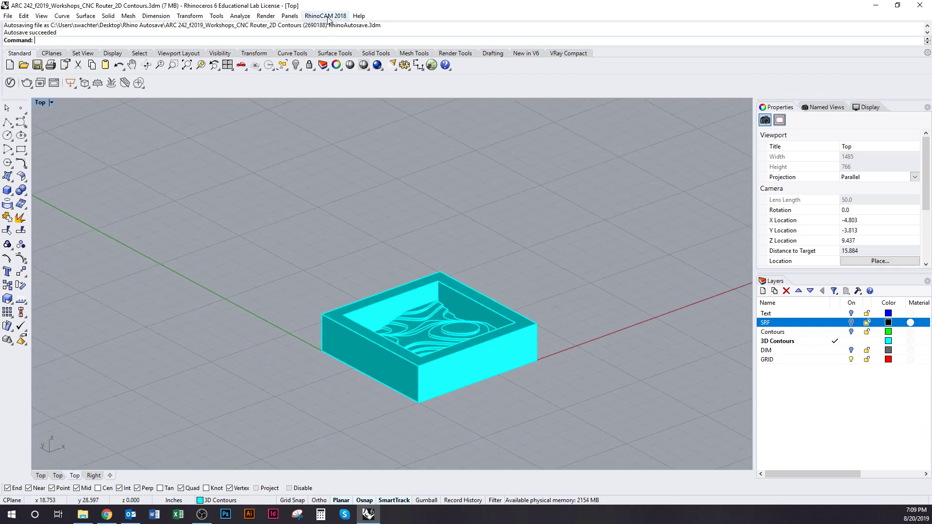
pyautogui.keyDown('ctrl'); pyautogui.moveTo(353, 270); pyautogui.dragTo(379, 265, button='right'); pyautogui.keyUp('ctrl')
pyautogui.moveTo(382, 335); pyautogui.dragTo(391, 241, button='right')
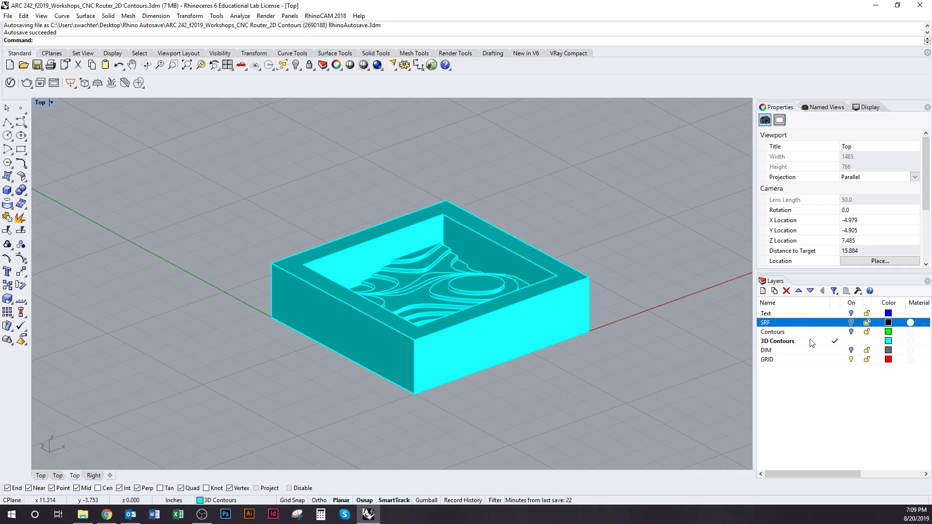
pyautogui.moveTo(595, 377); pyautogui.dragTo(630, 372, button='right')
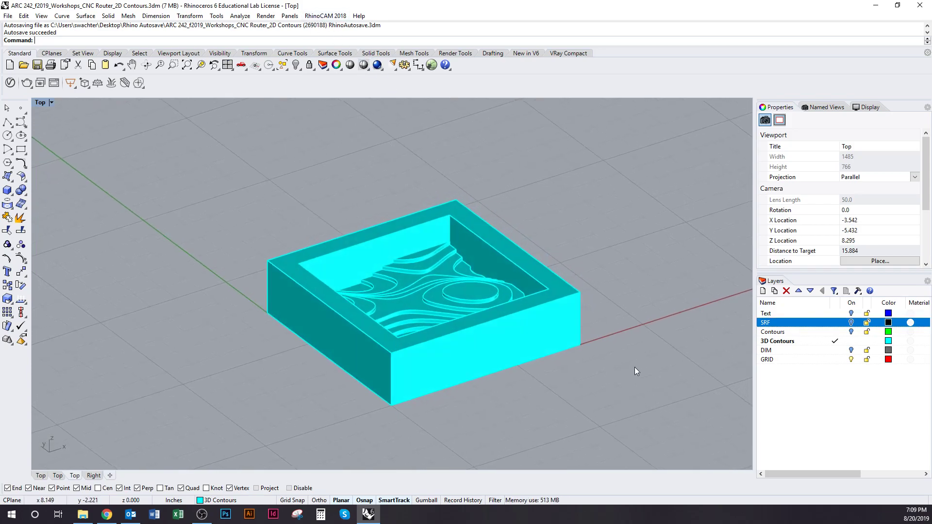
pyautogui.moveTo(524, 382); pyautogui.dragTo(463, 335, button='right')
# Step: Save the model under the new name "ARC 242_f2019_Workshops_CNC Router_2D Contours_Modeled.3dm" using SaveAs
pyautogui.write('Save')
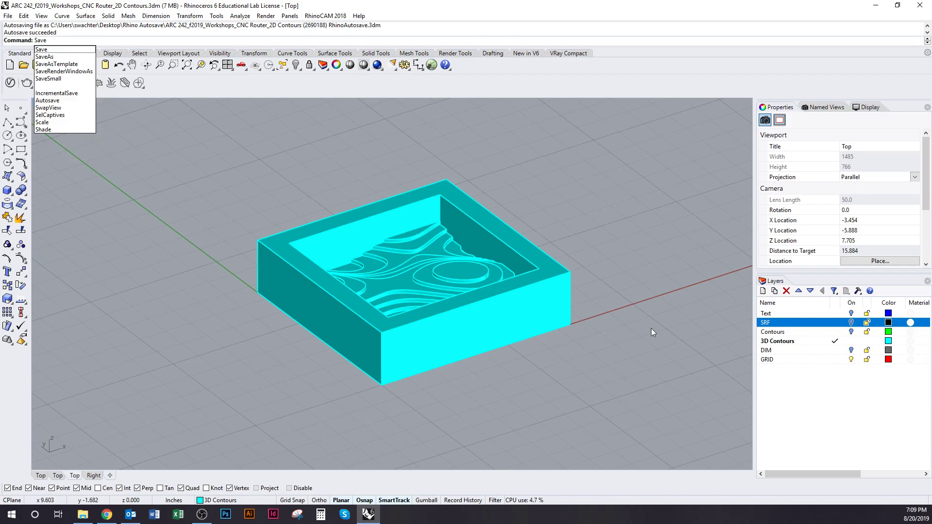
pyautogui.write('As')
pyautogui.press('Return')
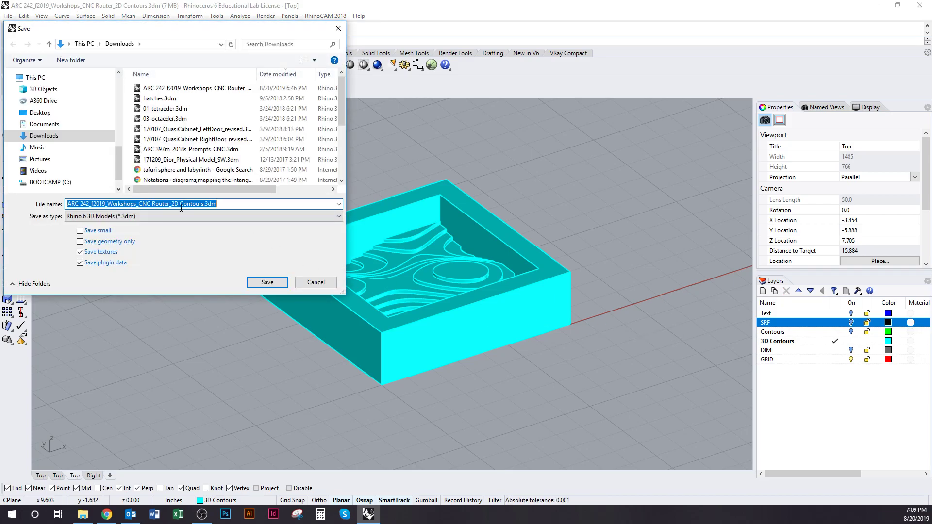
pyautogui.click(219, 204)
pyautogui.write('_Modele')
pyautogui.press('Return')
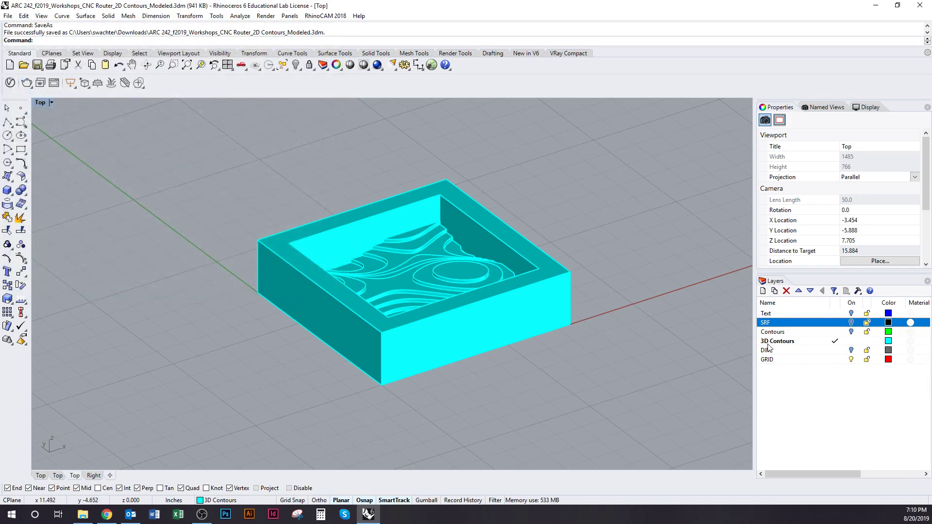
# Step: Delete the Text, SRF, Contours and DIM layers together with all objects on them
pyautogui.click(801, 313)
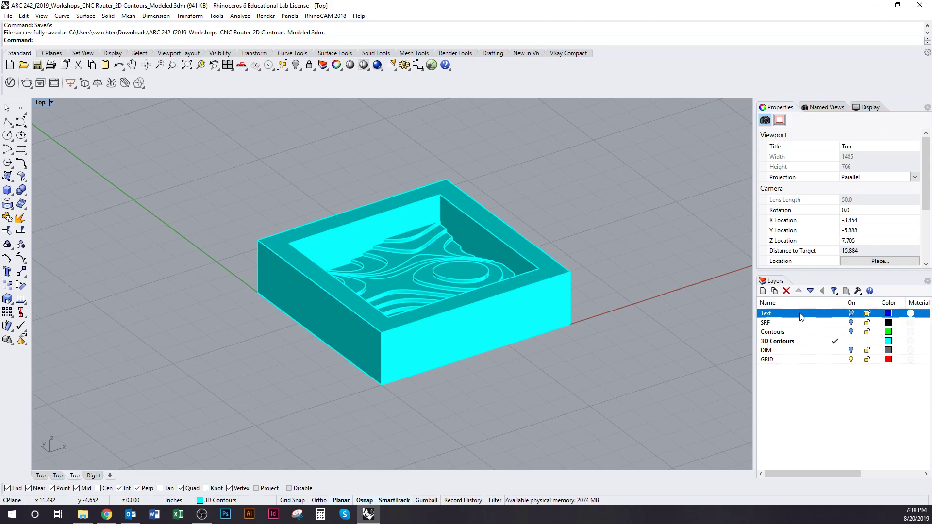
pyautogui.keyDown('shift'); pyautogui.click(808, 334); pyautogui.keyUp('shift')
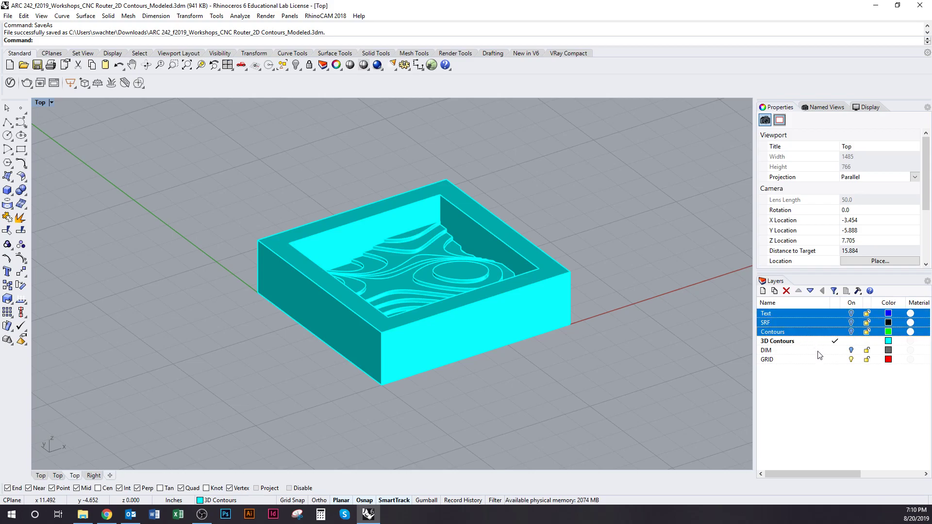
pyautogui.keyDown('ctrl'); pyautogui.click(818, 352); pyautogui.keyUp('ctrl')
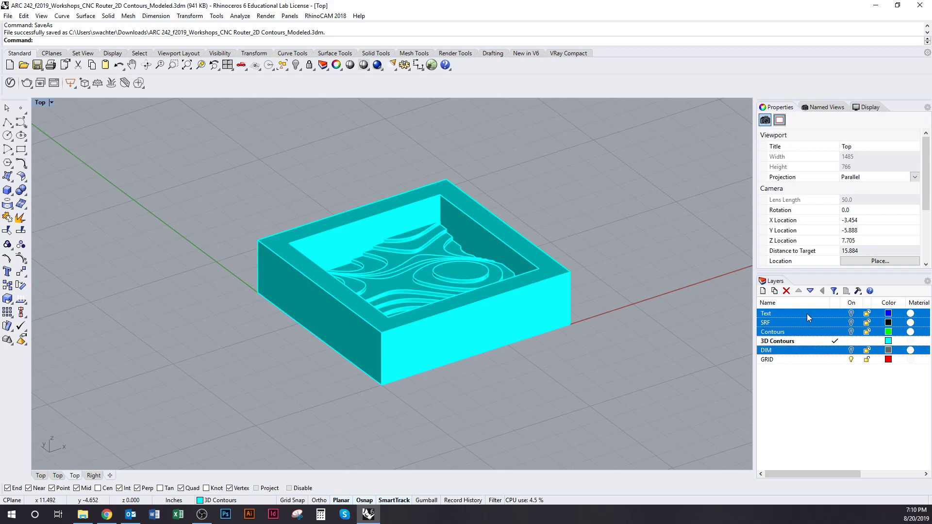
pyautogui.rightClick(808, 332)
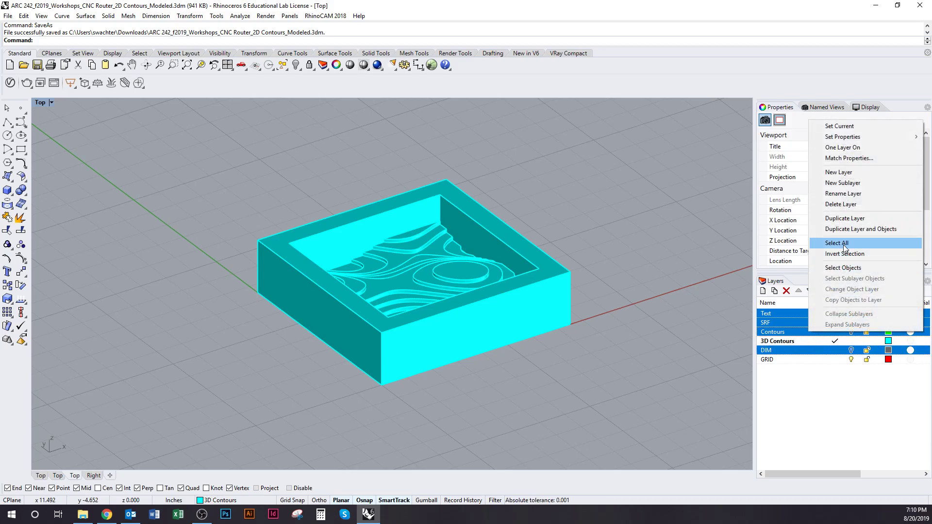
pyautogui.click(848, 205)
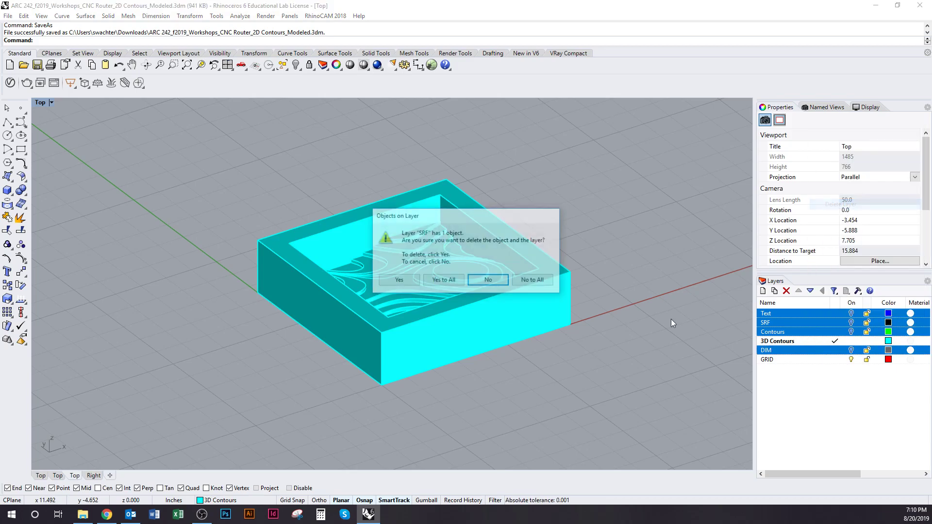
pyautogui.click(441, 280)
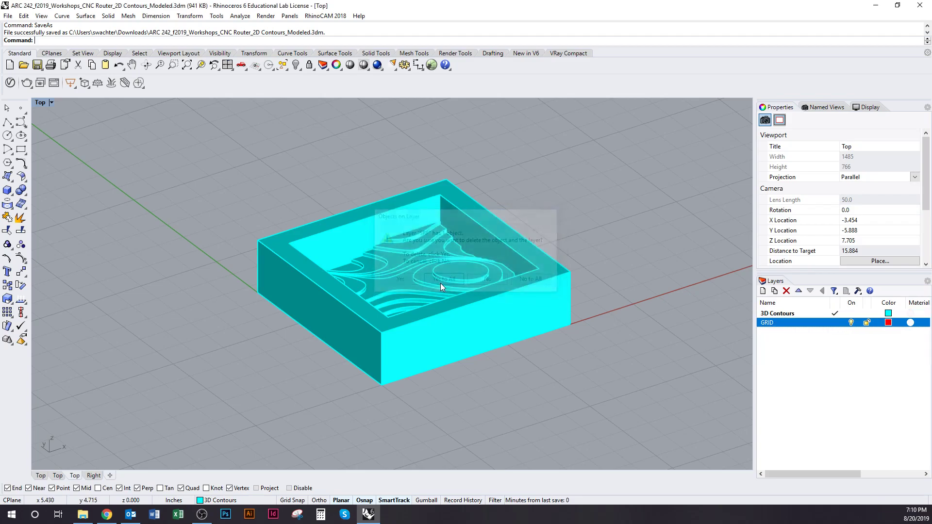
# Step: Select everything and zoom to the selection to check for stray geometry around the contour model
pyautogui.scroll(-5, 403, 307)
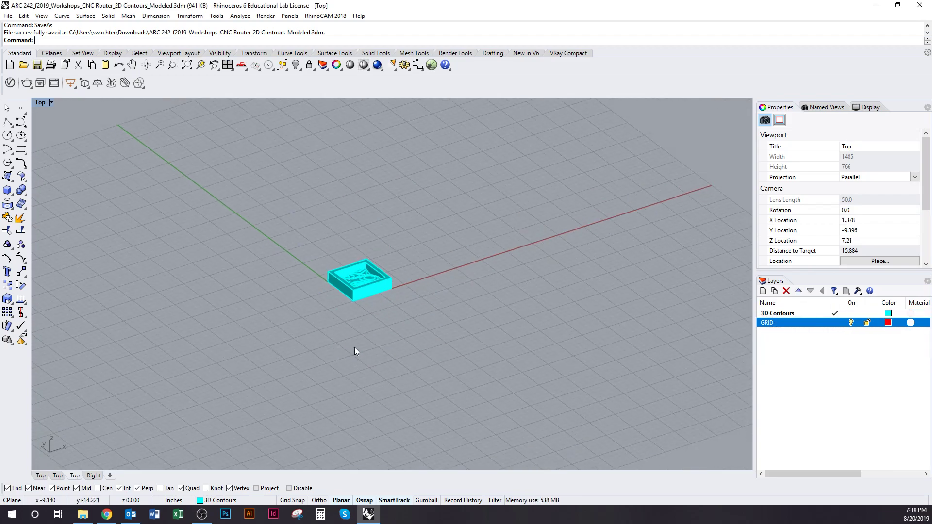
pyautogui.scroll(3, 396, 307)
pyautogui.scroll(-4, 401, 329)
pyautogui.scroll(5, 407, 369)
pyautogui.scroll(-10, 388, 388)
pyautogui.hotkey('ctrl', 'a')
pyautogui.write('zs')
pyautogui.press('Return')
pyautogui.click(189, 383)
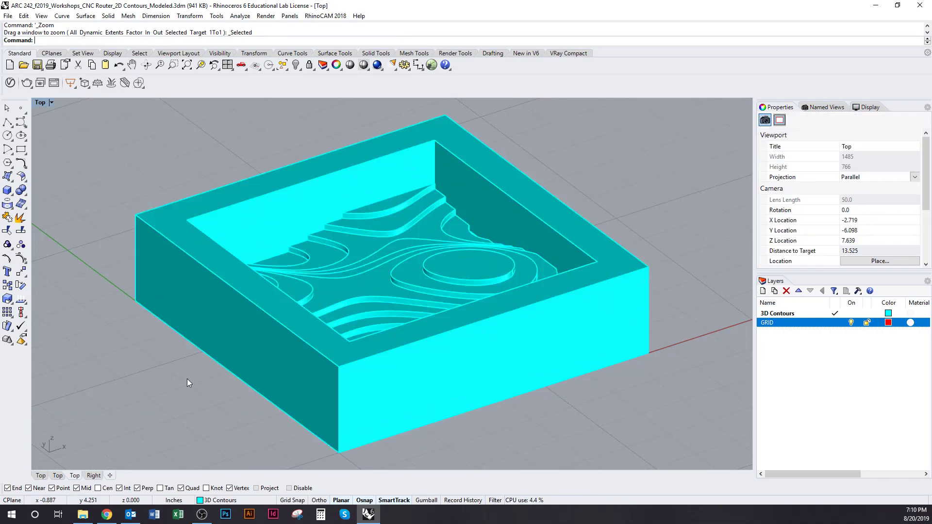
pyautogui.scroll(-4, 315, 297)
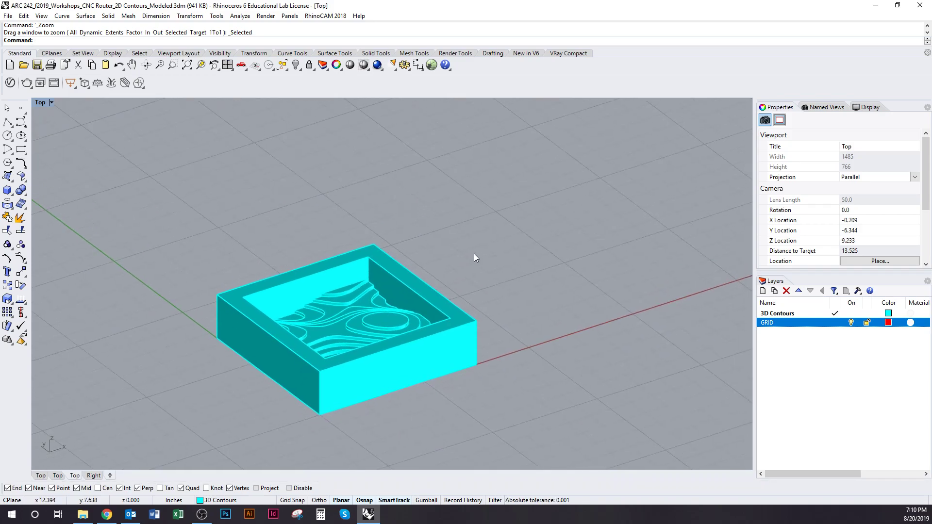
# Step: Run SelAll and Zoom Selected to recheck the extents of all objects, then clear the selection
pyautogui.write('SelAll')
pyautogui.press('Return')
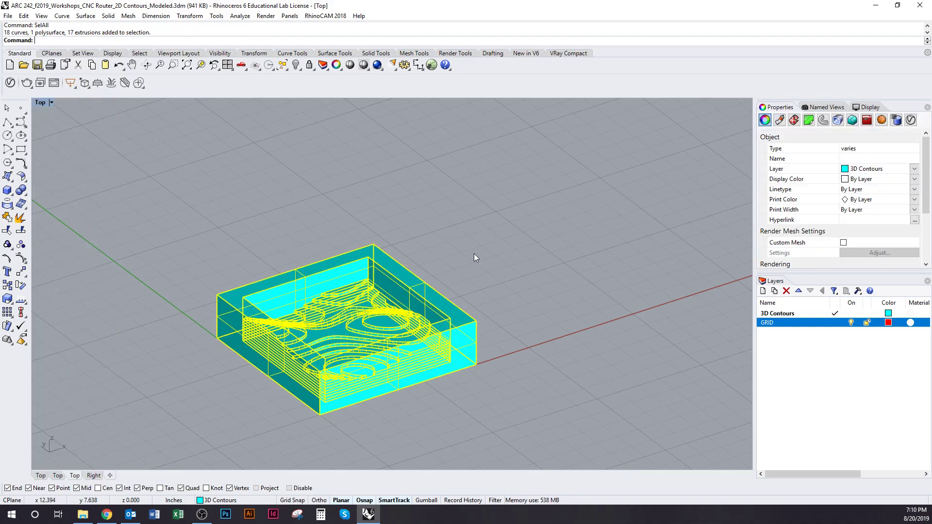
pyautogui.write('Z')
pyautogui.press('Return')
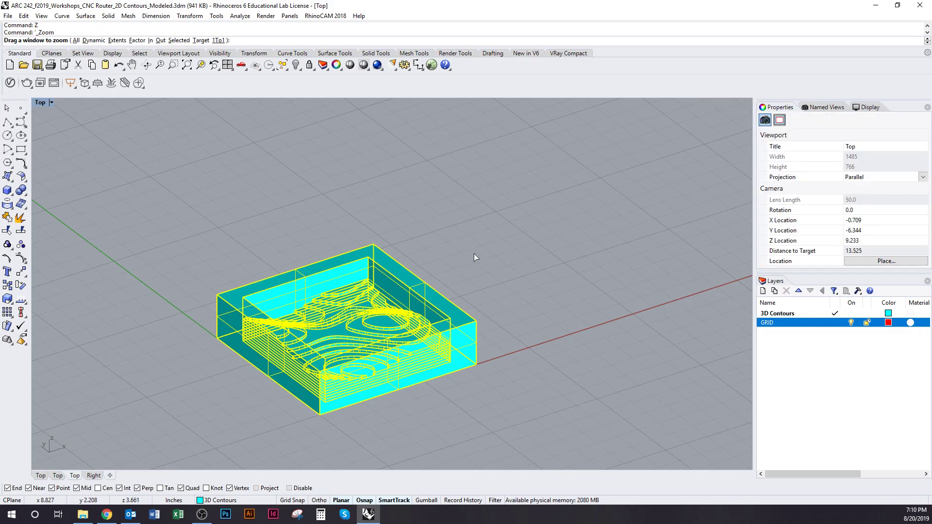
pyautogui.write('s')
pyautogui.press('Return')
pyautogui.moveTo(473, 253); pyautogui.dragTo(330, 201, button='right')
pyautogui.scroll(-8, 327, 203)
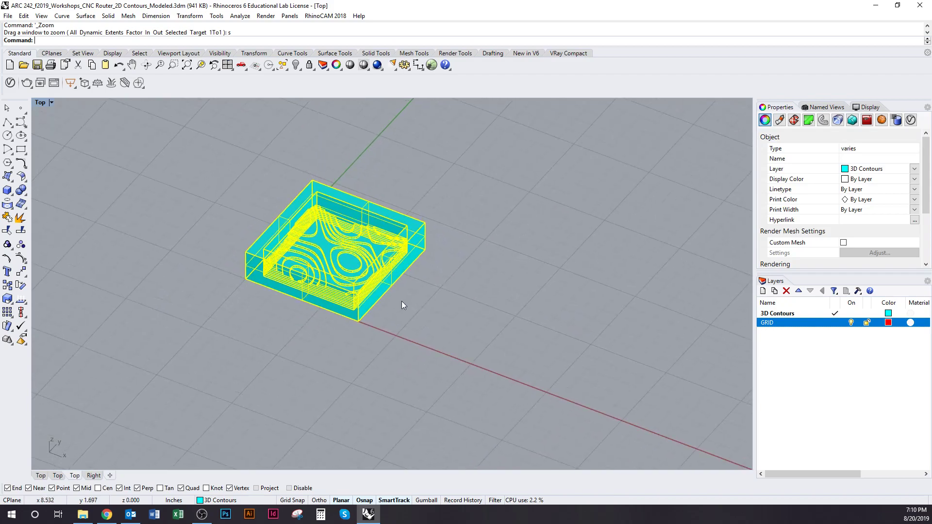
pyautogui.click(246, 293)
# Step: Run the Show command to reveal any hidden objects in the model
pyautogui.scroll(-7, 246, 293)
pyautogui.write('Show')
pyautogui.press('Return')
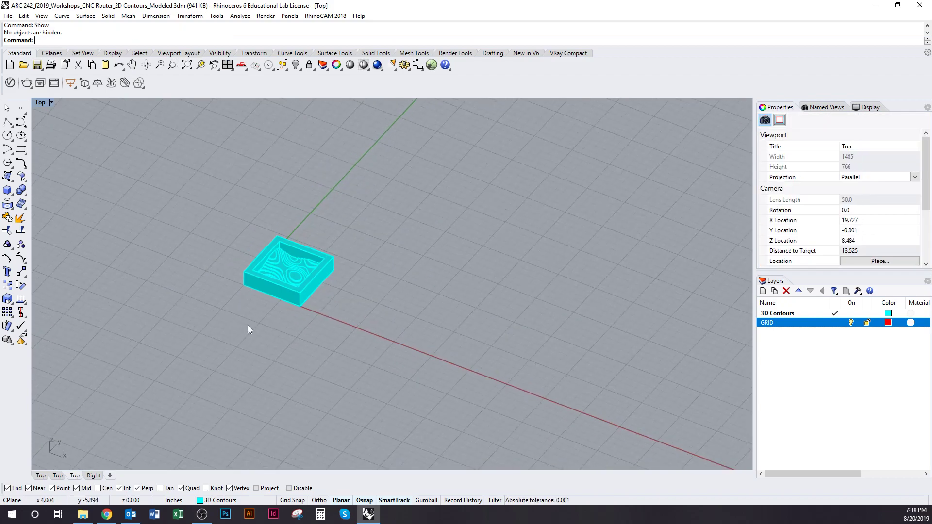
# Step: Open the RhinoCAM 2018 MILL module for the contour model
pyautogui.scroll(8, 247, 324)
pyautogui.keyDown('shift'); pyautogui.moveTo(261, 275); pyautogui.dragTo(265, 335, button='right'); pyautogui.keyUp('shift')
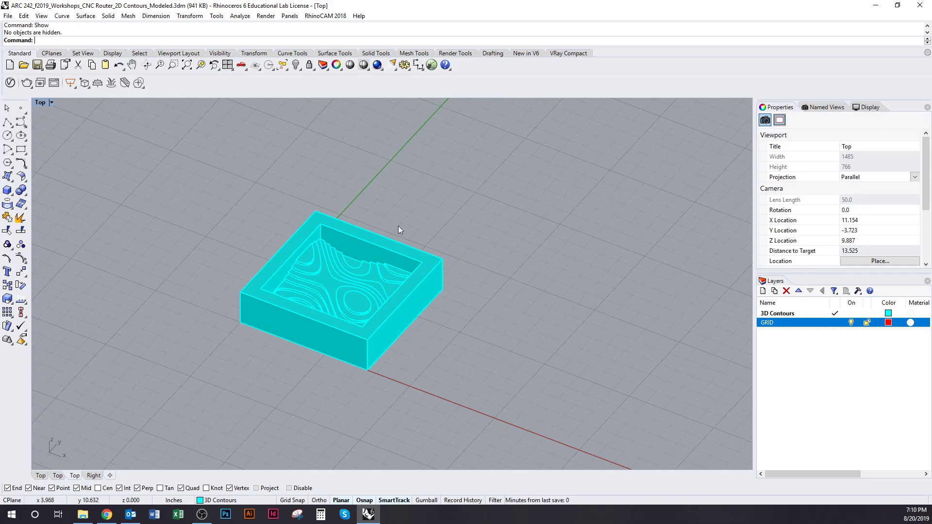
pyautogui.moveTo(322, 220); pyautogui.dragTo(372, 240, button='right')
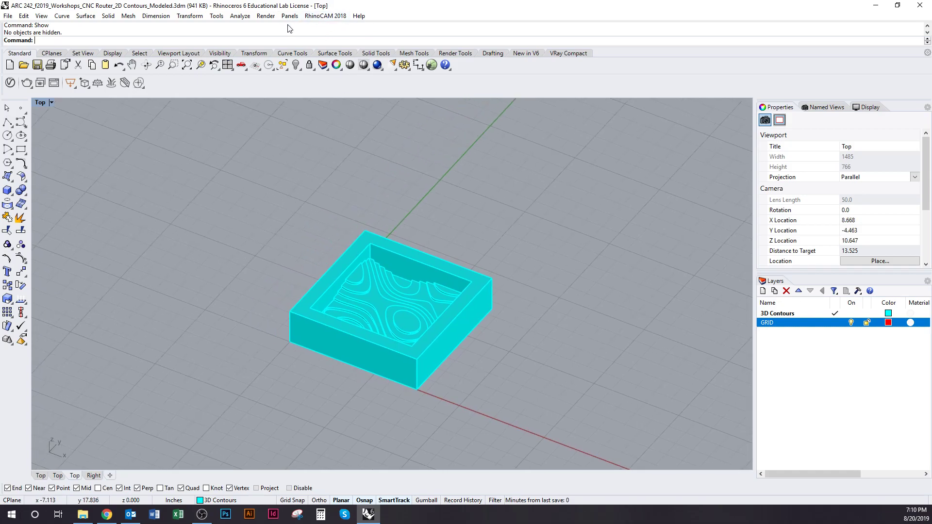
pyautogui.click(334, 16)
pyautogui.click(334, 16)
pyautogui.click(335, 16)
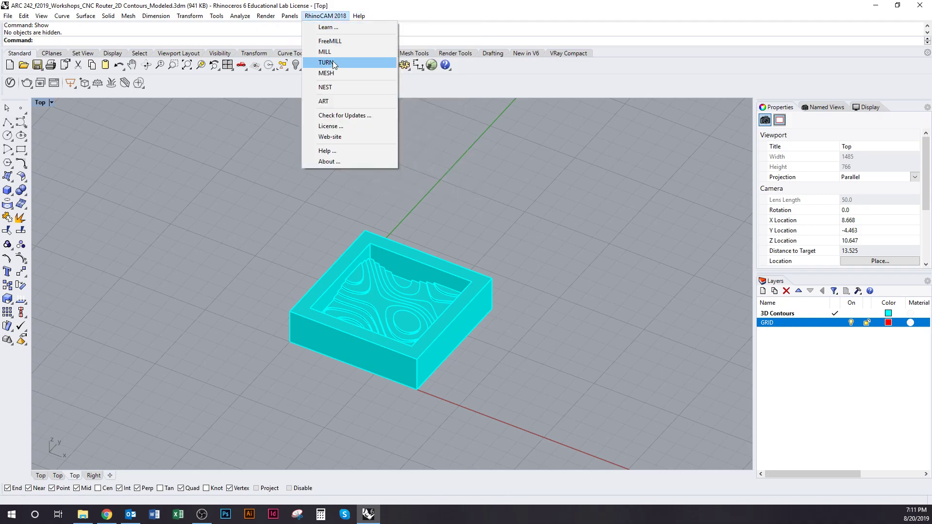
pyautogui.click(333, 19)
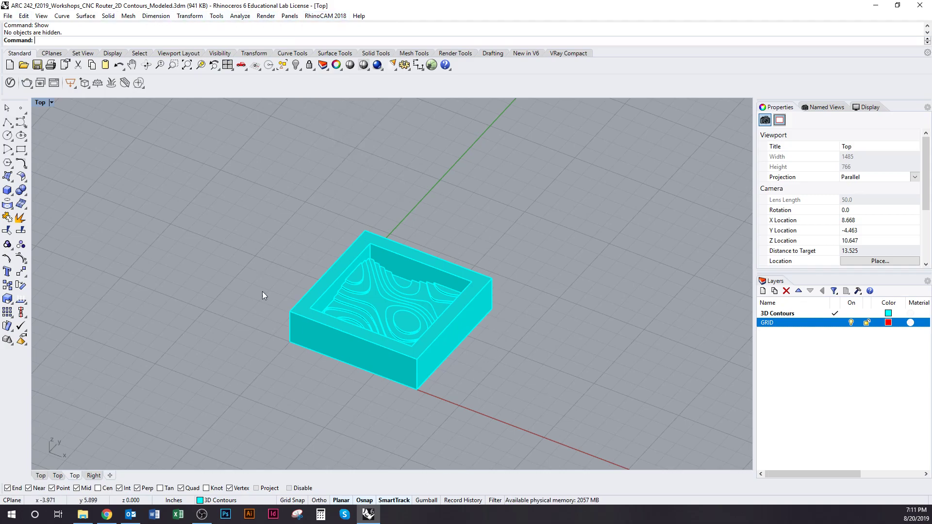
pyautogui.click(310, 18)
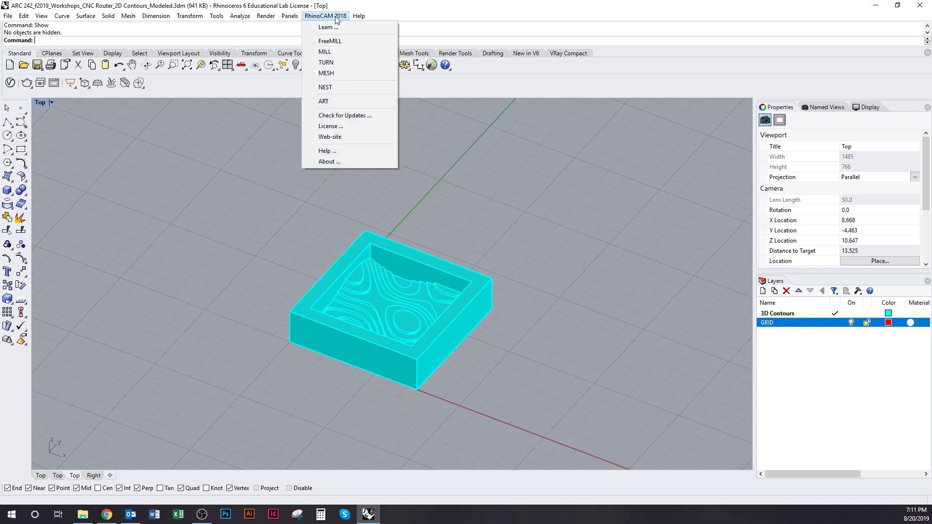
pyautogui.click(343, 51)
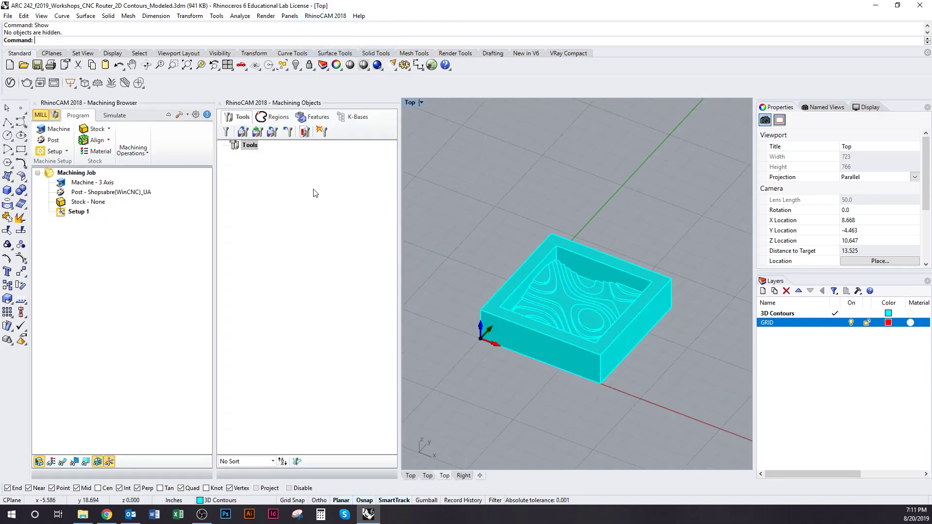
pyautogui.moveTo(460, 196); pyautogui.dragTo(440, 197, button='right')
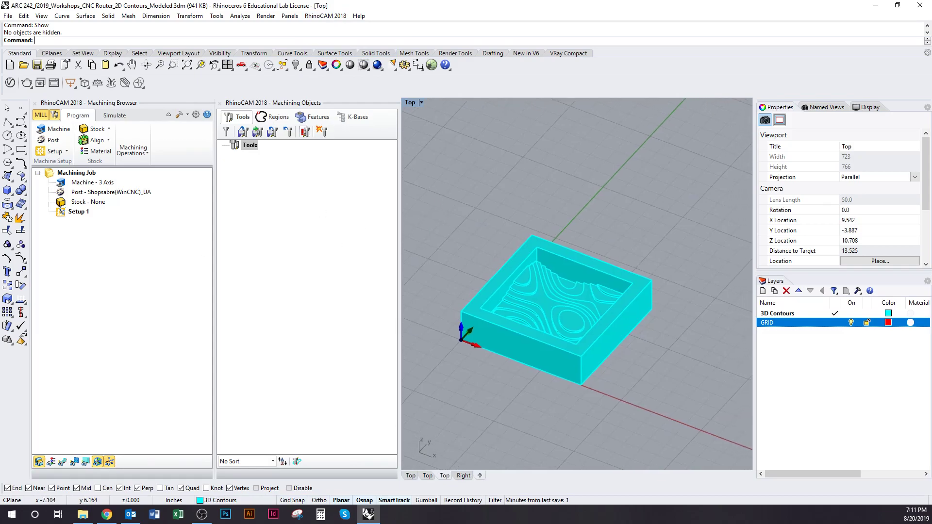
# Step: Switch to Chrome and open capla.arizona.edu in a new tab
pyautogui.hotkey('alt', 'Tab')
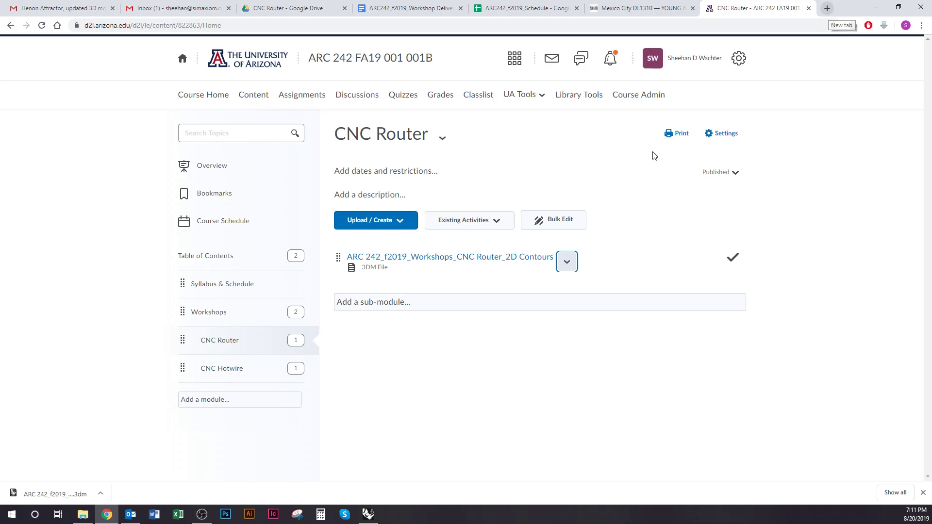
pyautogui.click(827, 8)
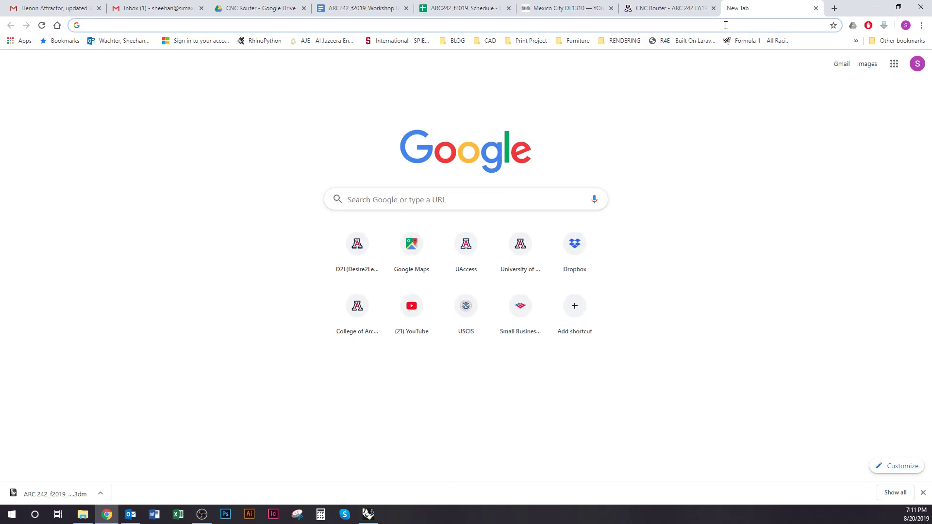
pyautogui.write('capla.arizo')
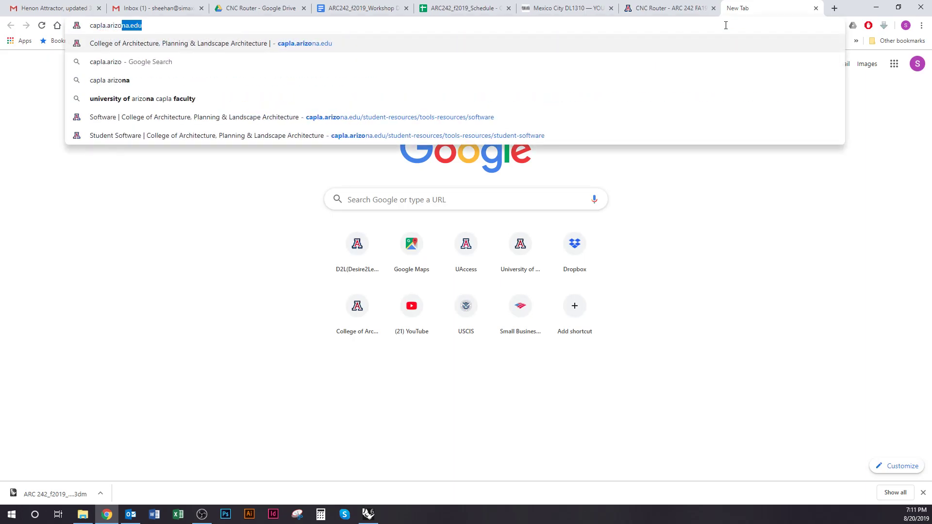
pyautogui.write('na.edu')
pyautogui.press('Return')
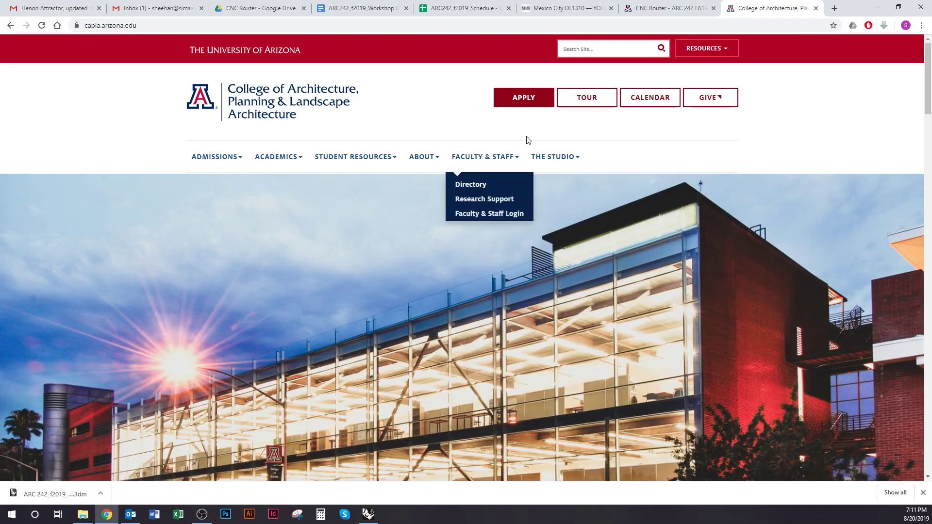
# Step: Search the college website for "software guidebook" and open the Student Software result
pyautogui.click(582, 52)
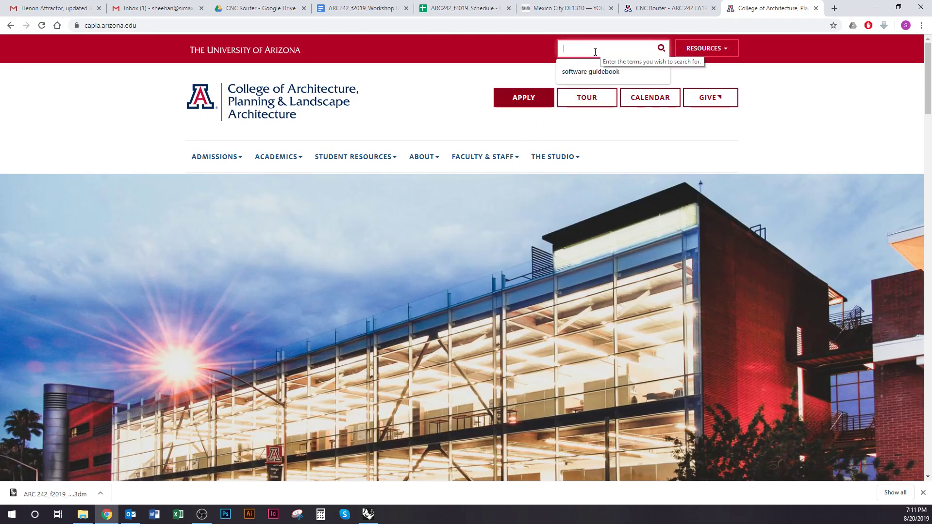
pyautogui.click(95, 25)
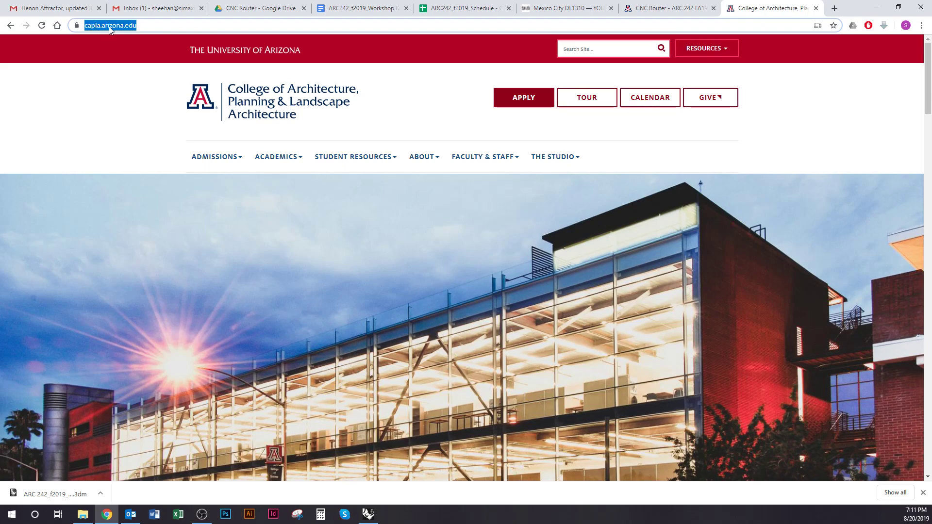
pyautogui.click(596, 54)
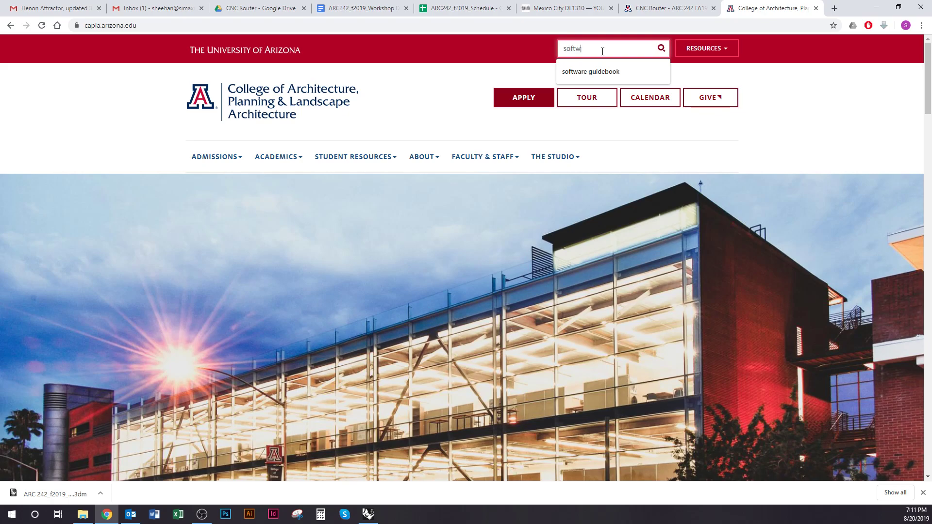
pyautogui.write('ook')
pyautogui.press('Return')
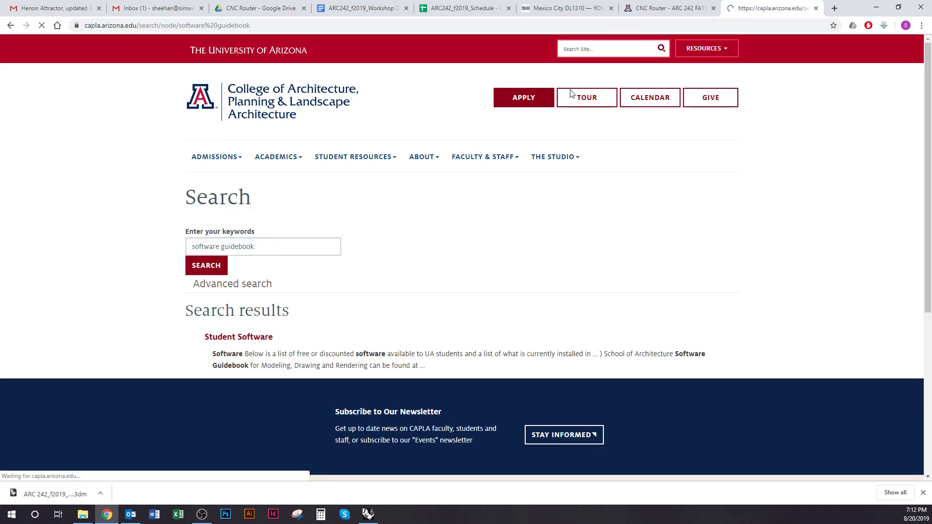
pyautogui.click(252, 338)
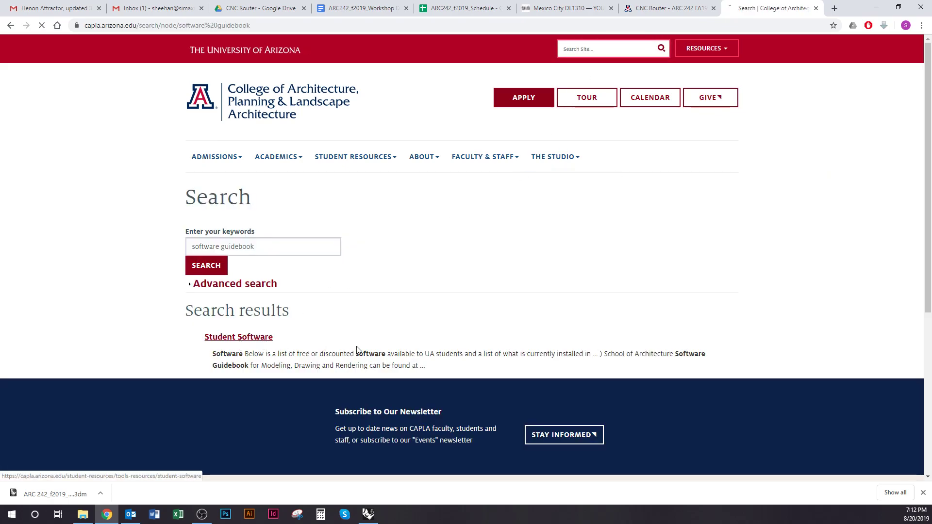
# Step: Open the School of Architecture Software Guidebook linked on the Student Software page
pyautogui.scroll(-1, 455, 282)
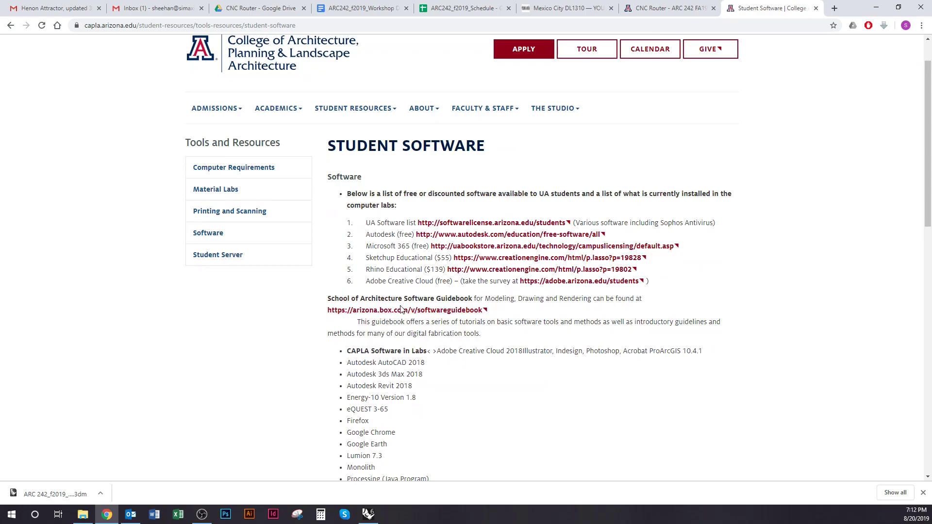
pyautogui.scroll(-1, 401, 309)
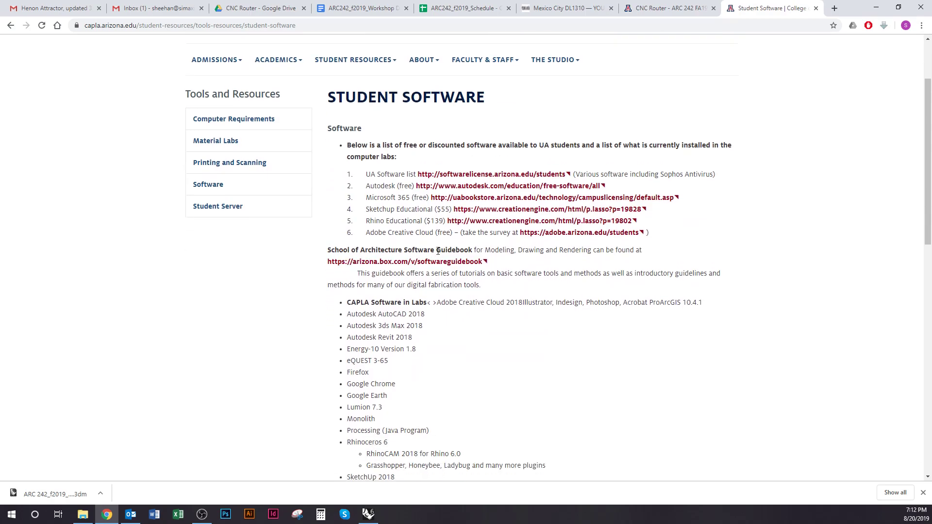
pyautogui.click(456, 263)
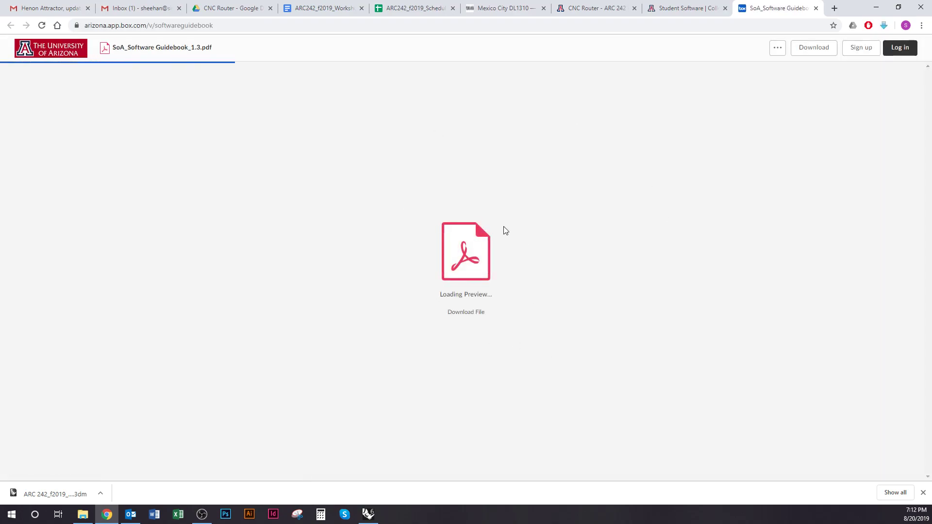
# Step: Go to the guidebook's Contents page and open the CNC Router: RhinoCam section under Modeling
pyautogui.scroll(17, 526, 245)
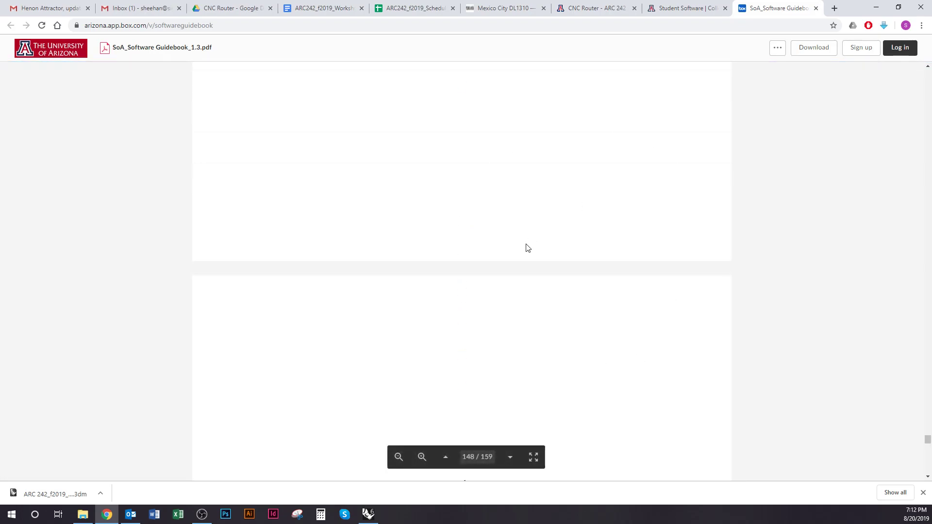
pyautogui.scroll(3, 561, 247)
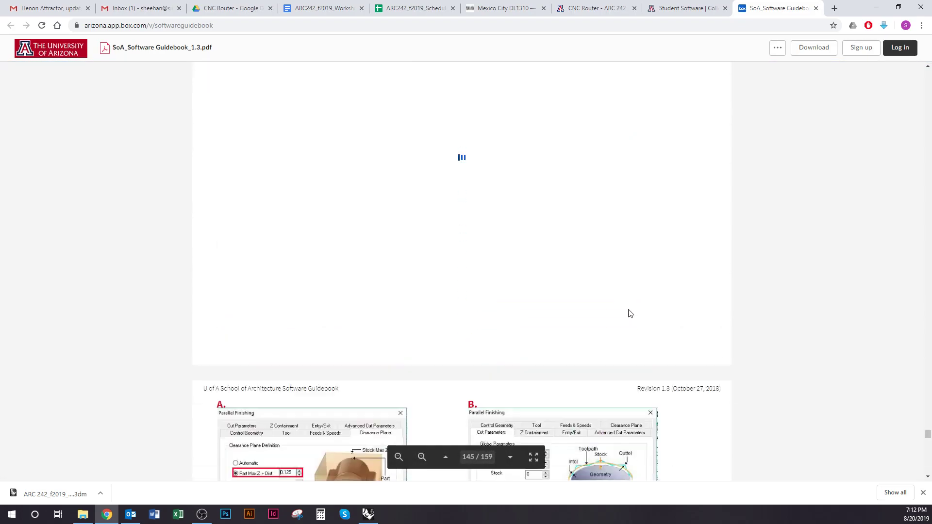
pyautogui.moveTo(927, 436); pyautogui.dragTo(927, 73)
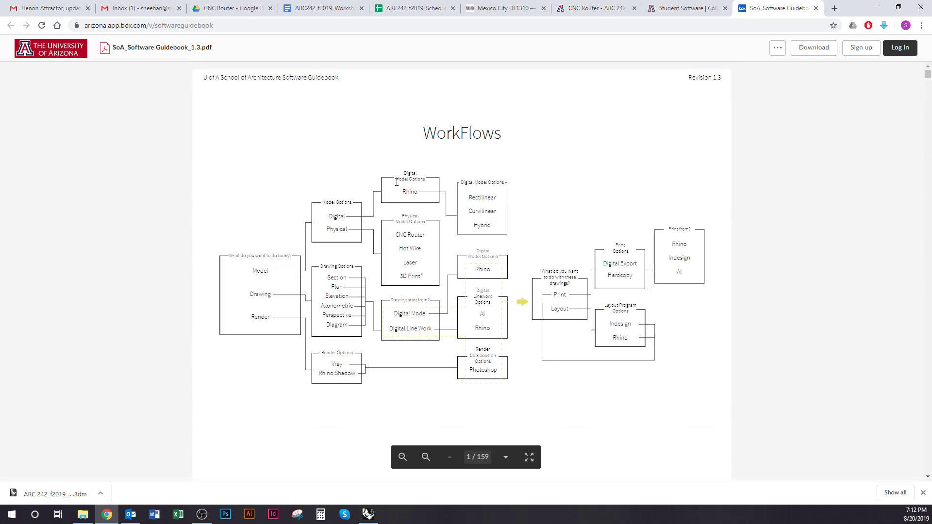
pyautogui.scroll(-8, 396, 181)
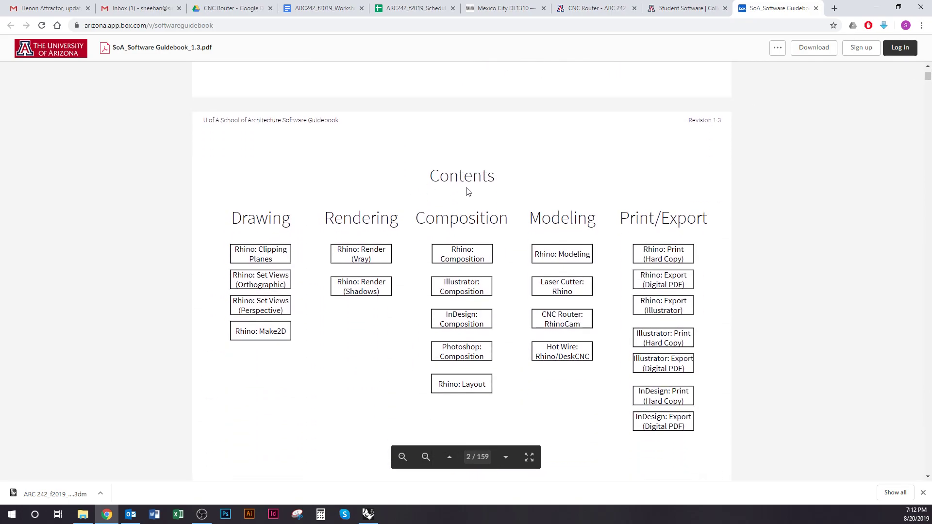
pyautogui.scroll(-1, 427, 189)
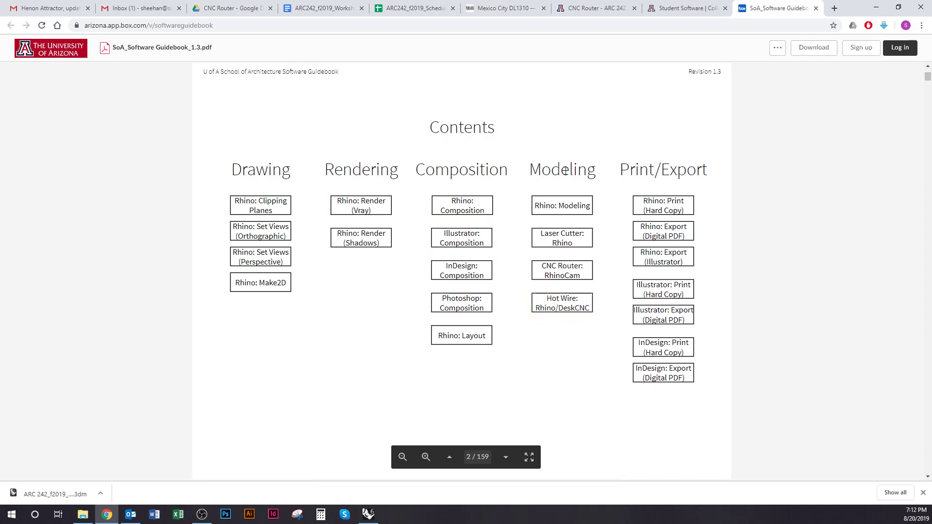
pyautogui.click(574, 275)
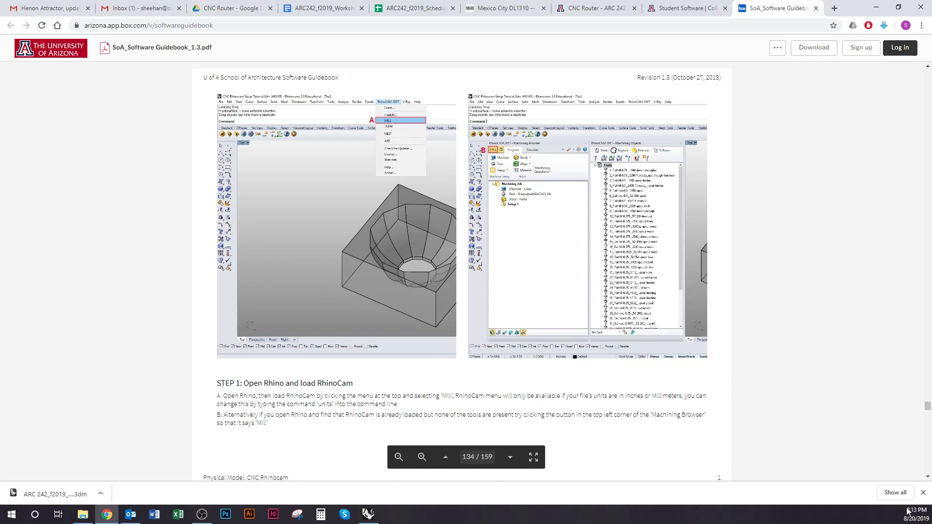
# Step: Enlarge the guidebook page and read the instructions for loading RhinoCam and setting up the post processor, comparing them with Rhino
pyautogui.click(923, 492)
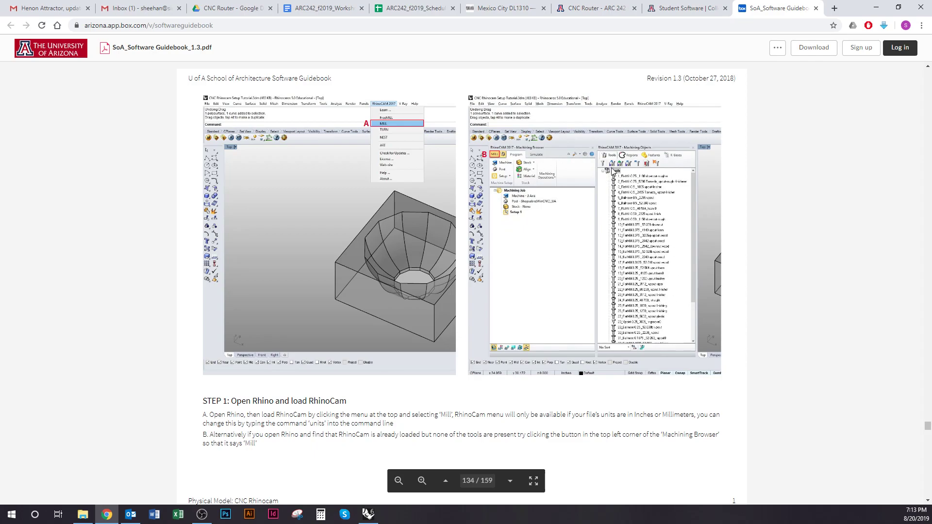
pyautogui.click(426, 481)
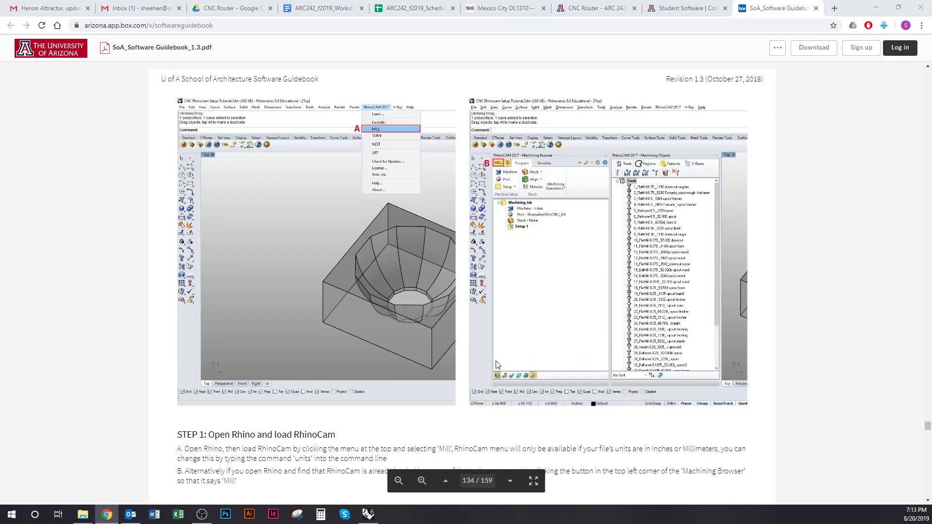
pyautogui.click(369, 514)
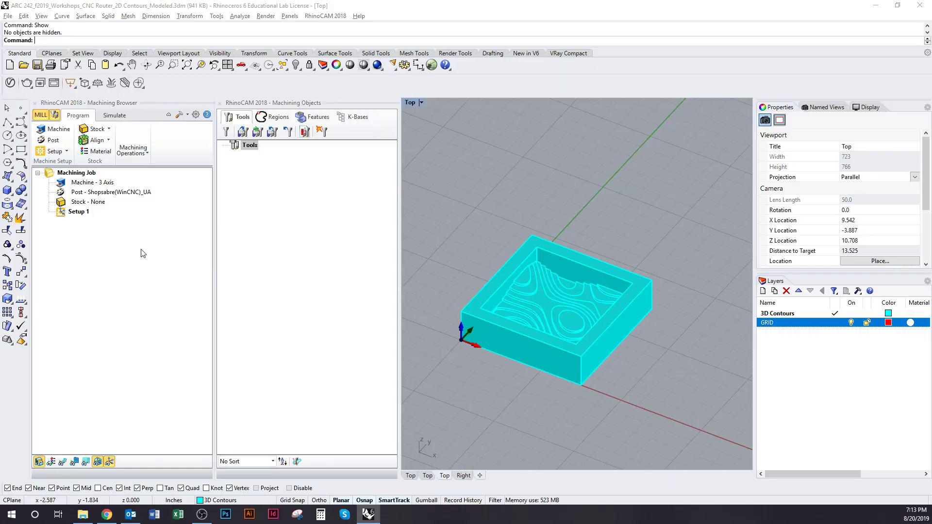
pyautogui.hotkey('alt', 'Tab')
pyautogui.scroll(-10, 456, 316)
pyautogui.scroll(-1, 453, 316)
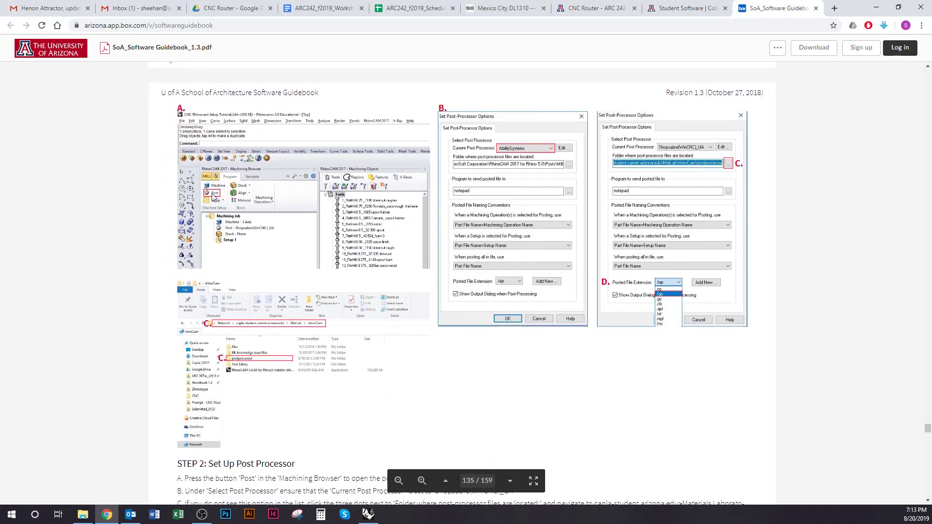
# Step: Switch to Rhino, open the RhinoCAM post-processor options and choose Shopsabre(WinCNC)_UA as the current post processor
pyautogui.hotkey('alt', 'Tab')
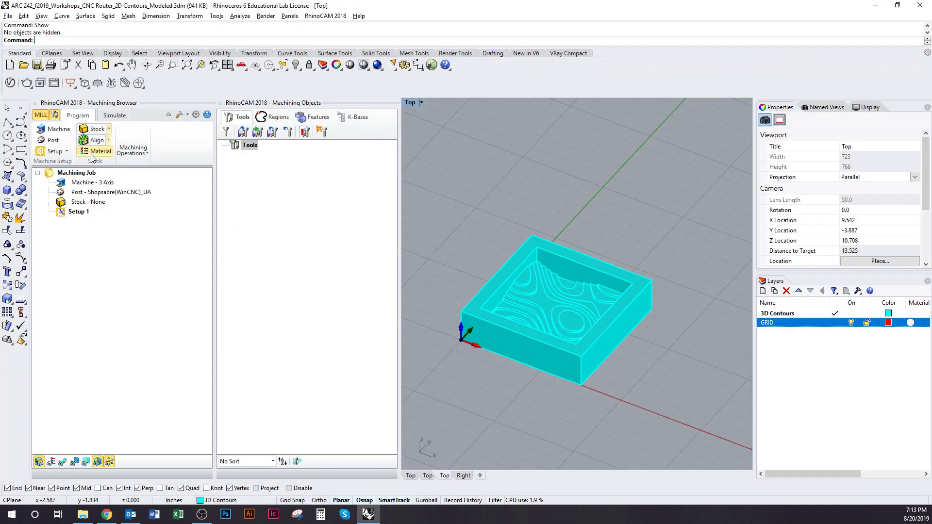
pyautogui.click(52, 143)
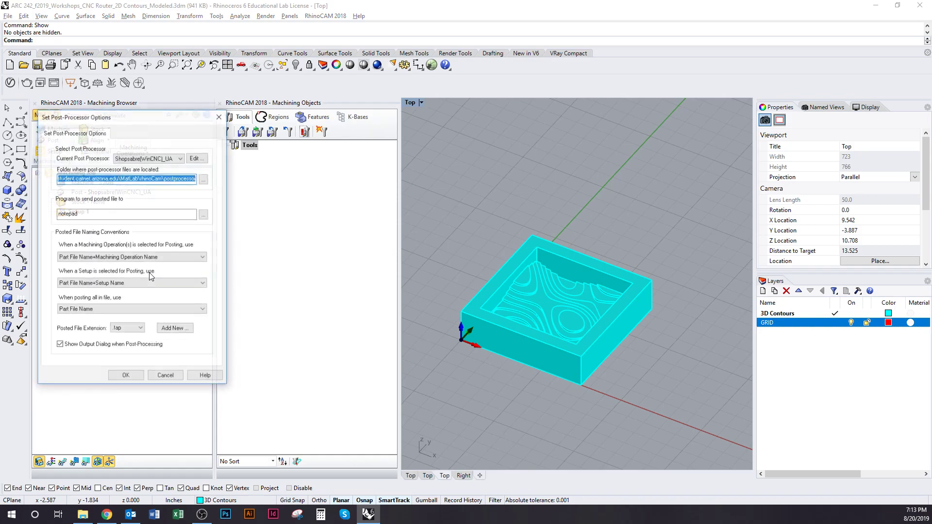
pyautogui.moveTo(162, 120); pyautogui.dragTo(247, 133)
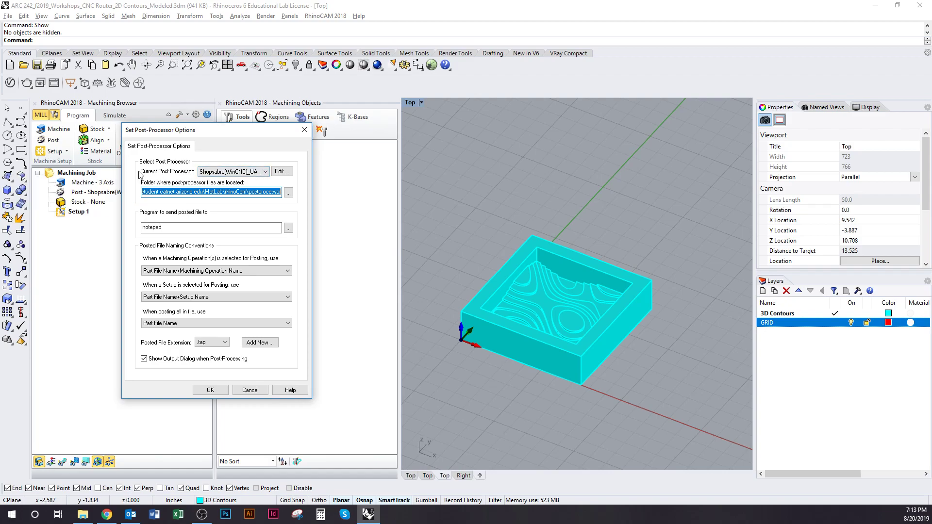
pyautogui.click(262, 172)
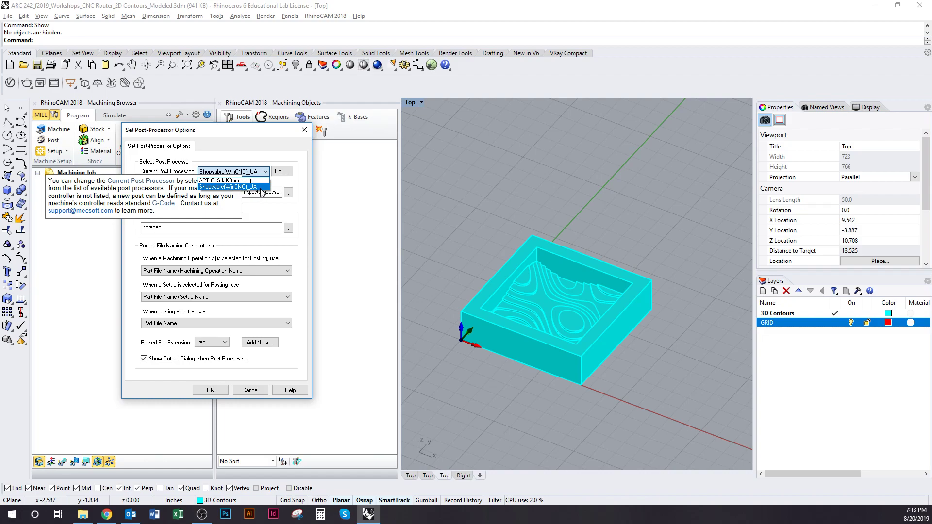
pyautogui.click(259, 187)
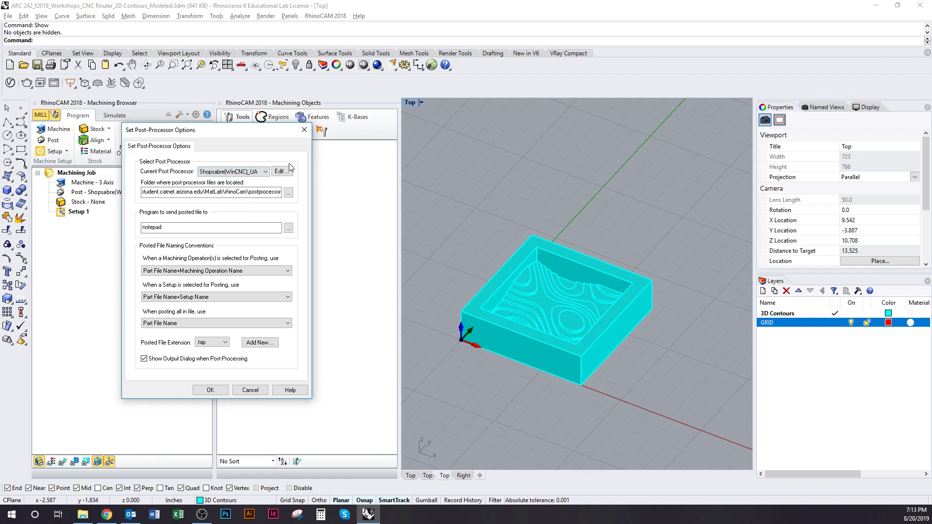
pyautogui.click(265, 172)
pyautogui.click(264, 173)
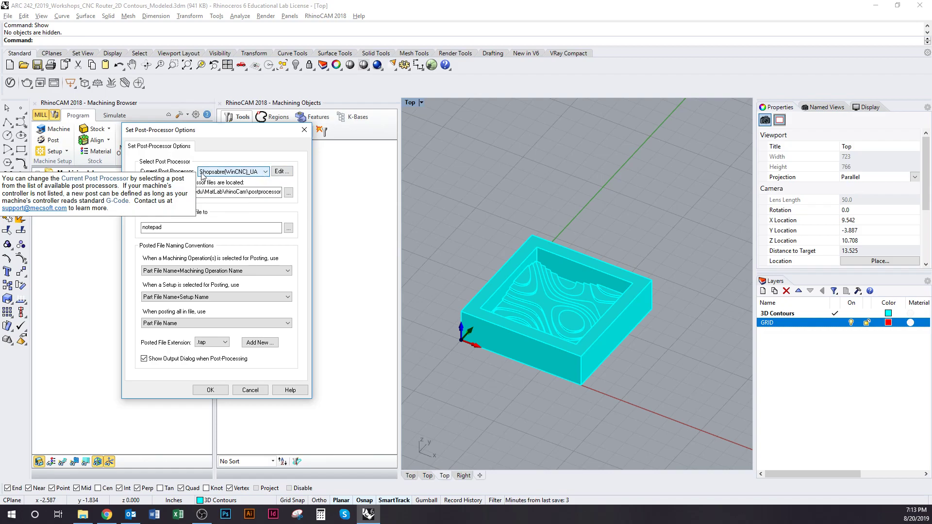
pyautogui.click(252, 173)
pyautogui.click(254, 172)
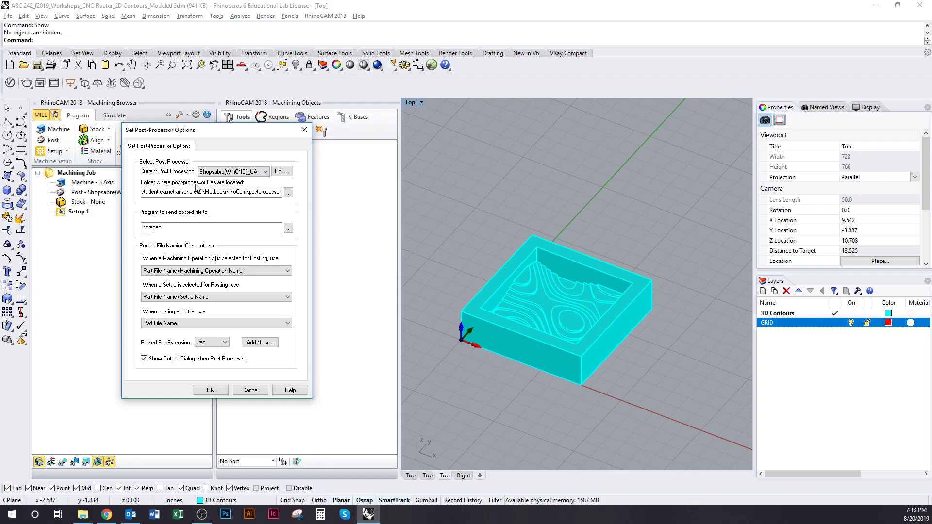
# Step: Check the guidebook in Chrome for where the post-processor folder is located, enlarging the Set Up Post Processor instructions
pyautogui.click(289, 195)
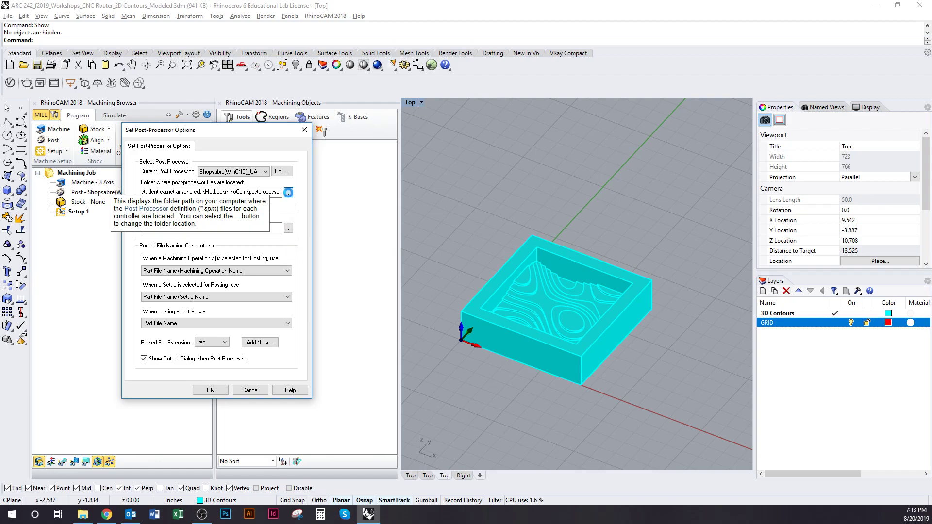
pyautogui.click(106, 514)
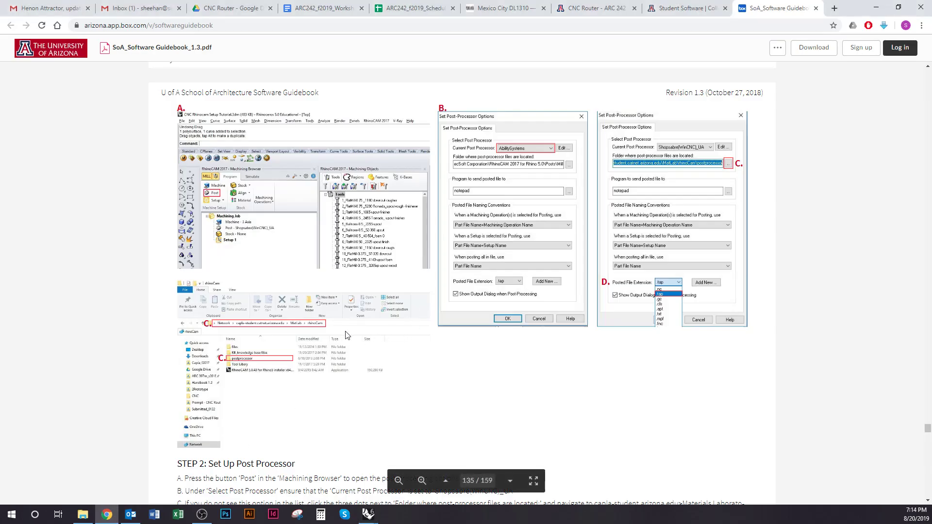
pyautogui.scroll(-4, 349, 336)
pyautogui.click(422, 480)
pyautogui.click(422, 481)
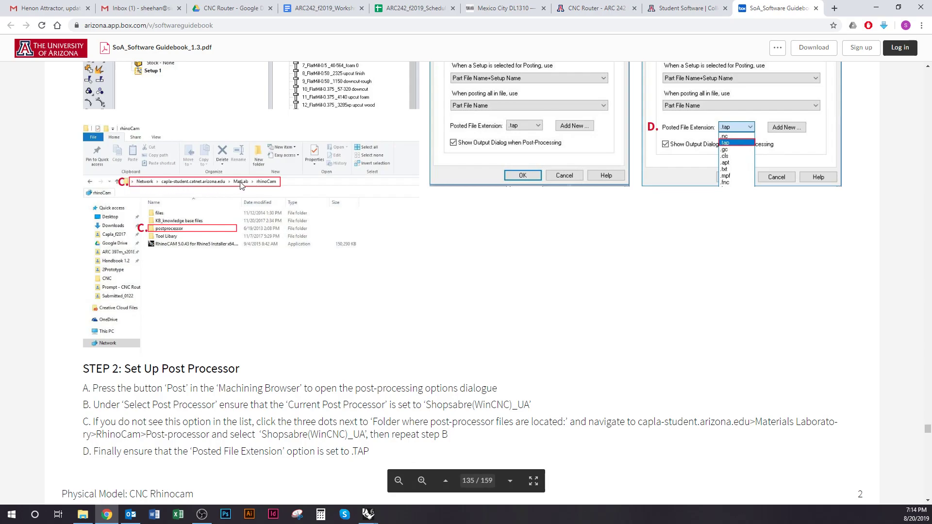
# Step: Return to Rhino, select the Shopsabre(WinCNC)_UA post processor with .tap as the posted file extension, and accept the options
pyautogui.hotkey('alt', 'Tab')
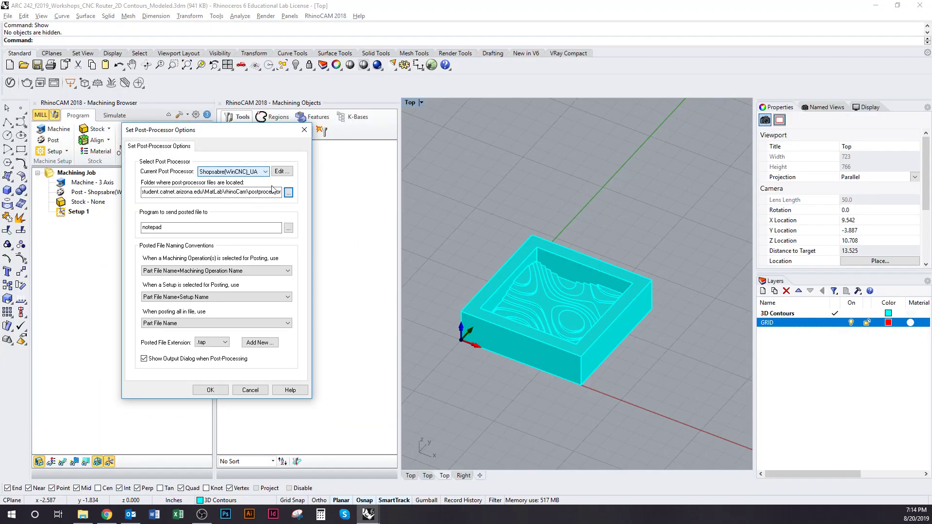
pyautogui.click(265, 173)
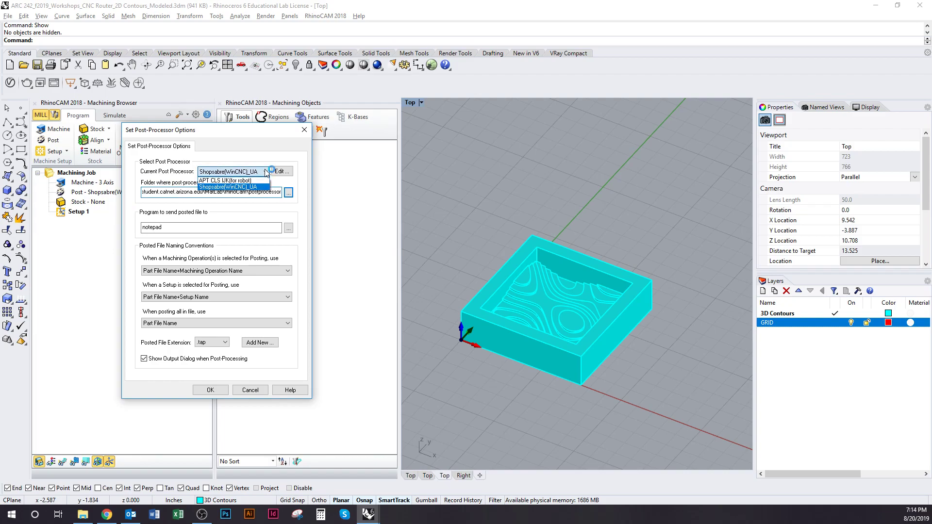
pyautogui.click(230, 189)
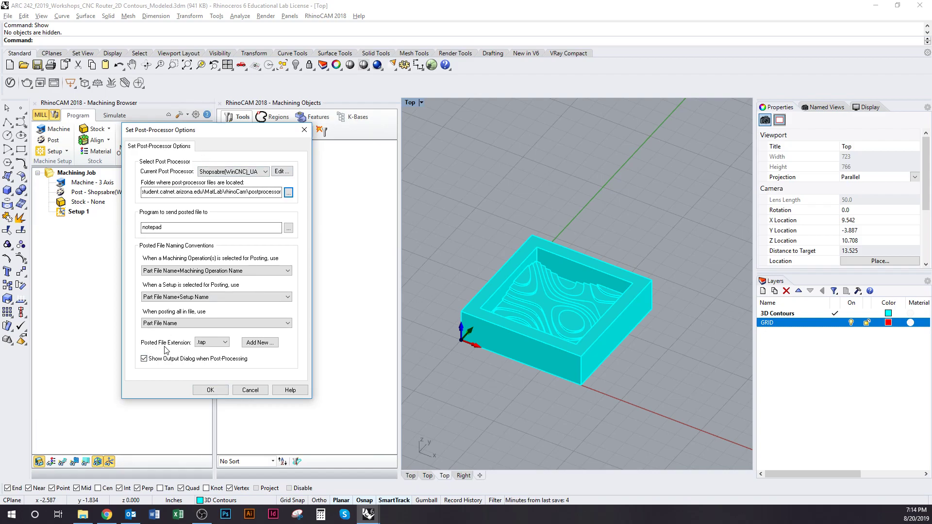
pyautogui.click(213, 343)
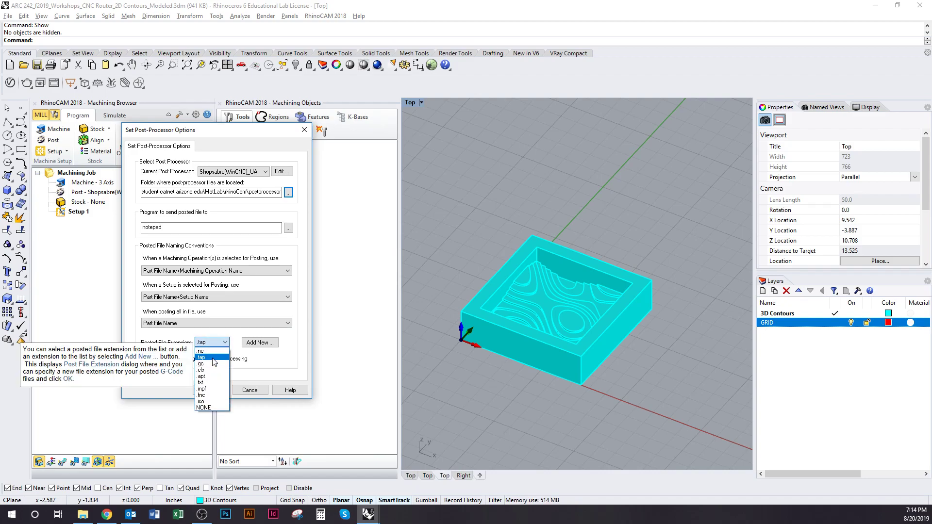
pyautogui.click(214, 361)
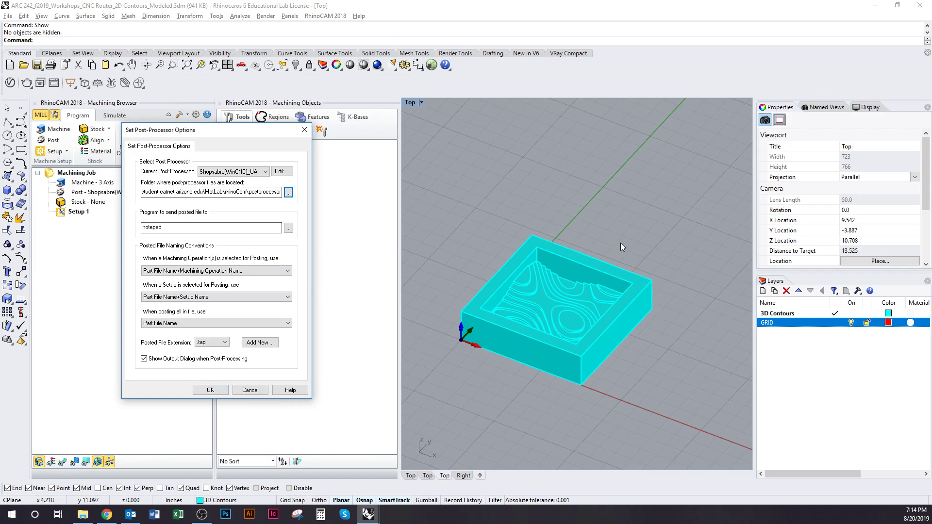
pyautogui.moveTo(201, 133); pyautogui.dragTo(183, 182)
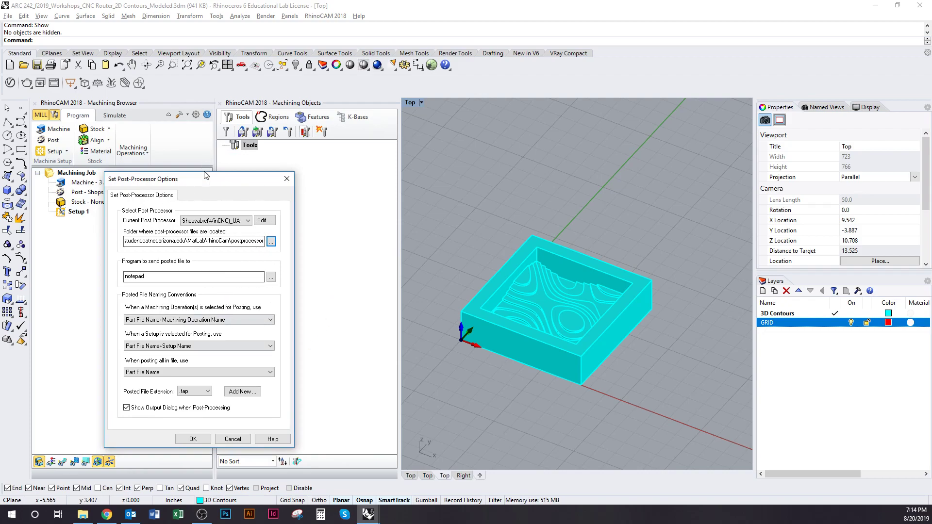
pyautogui.moveTo(206, 182); pyautogui.dragTo(168, 109)
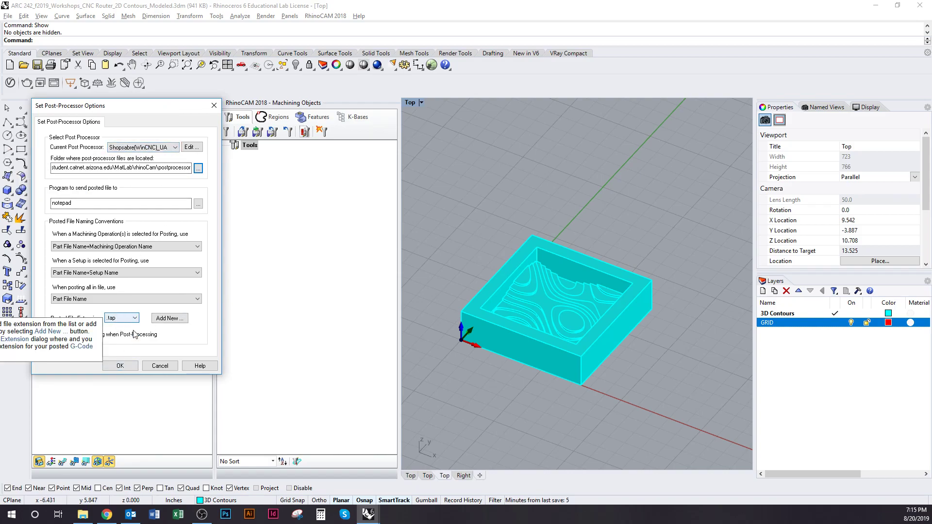
pyautogui.click(124, 366)
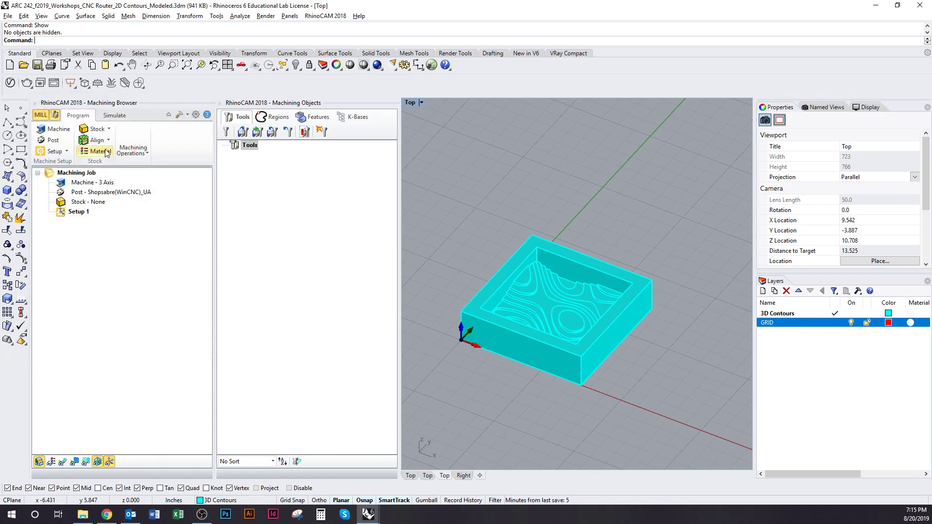
# Step: Switch to the guidebook in Chrome and read the page on loading tools from the Tool Library folder
pyautogui.hotkey('alt', 'Tab')
pyautogui.scroll(-8, 342, 294)
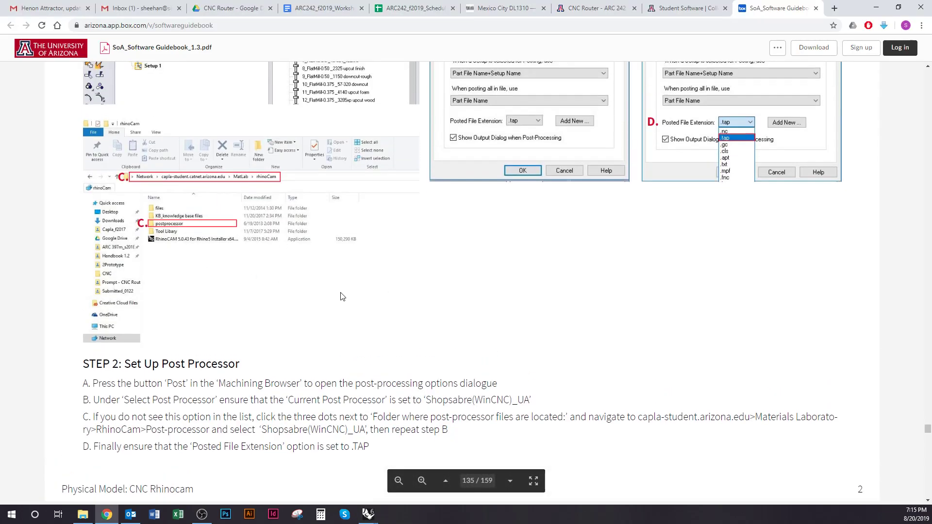
pyautogui.scroll(-1, 341, 294)
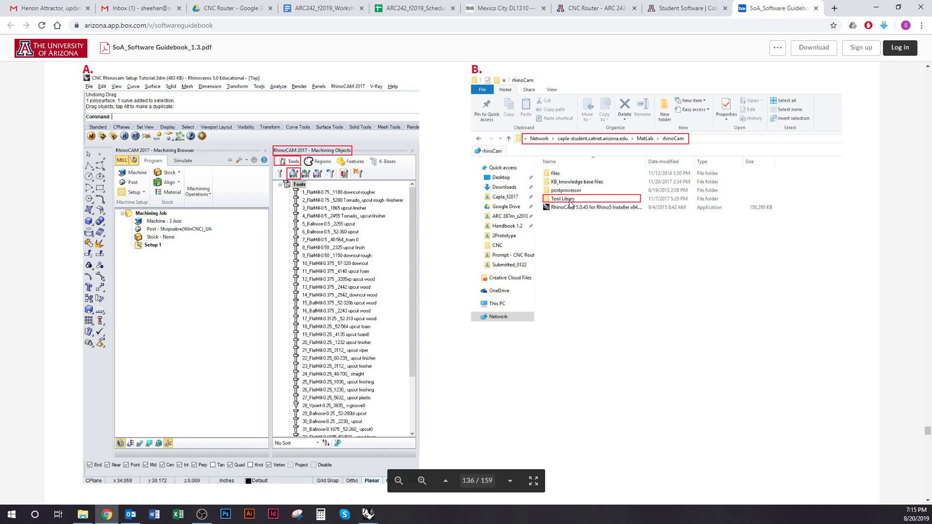
# Step: Switch to Rhino, start loading a tool library into the milling Machining Objects, and check the library's network location in the guidebook
pyautogui.hotkey('alt', 'Tab')
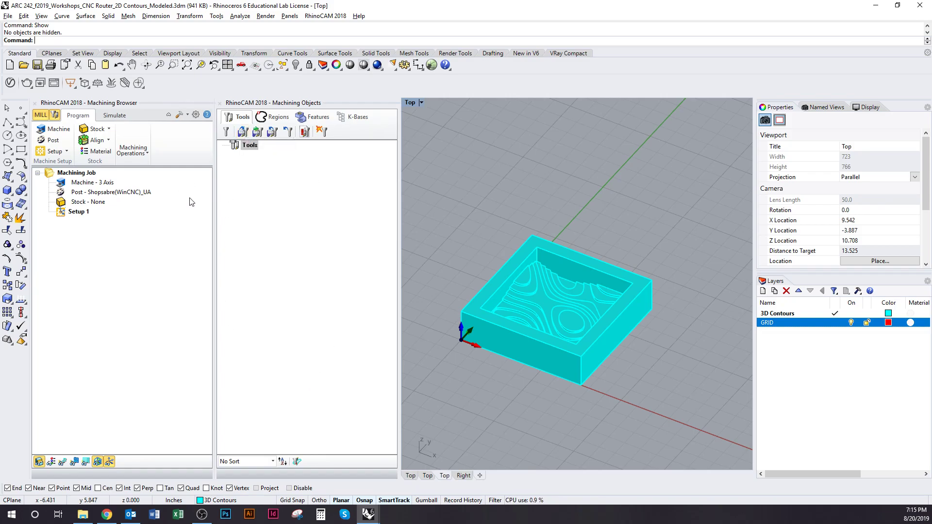
pyautogui.click(40, 116)
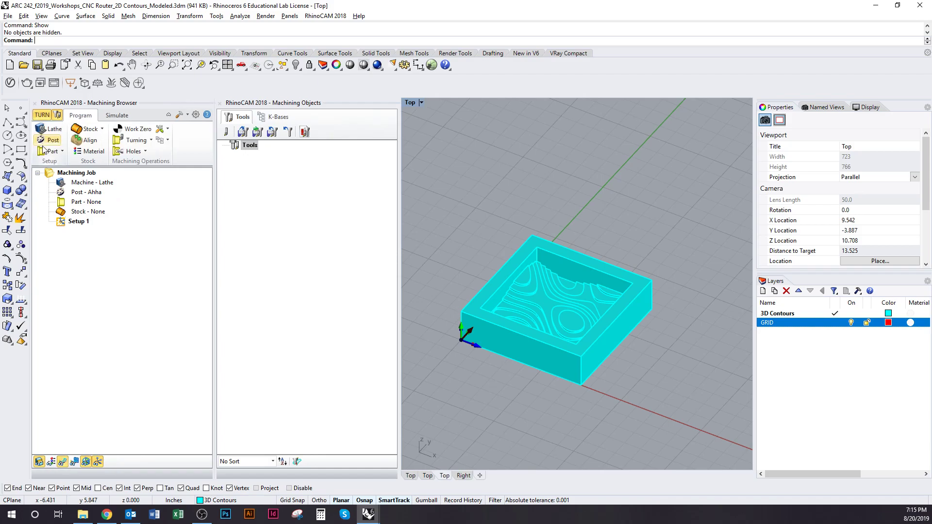
pyautogui.click(42, 116)
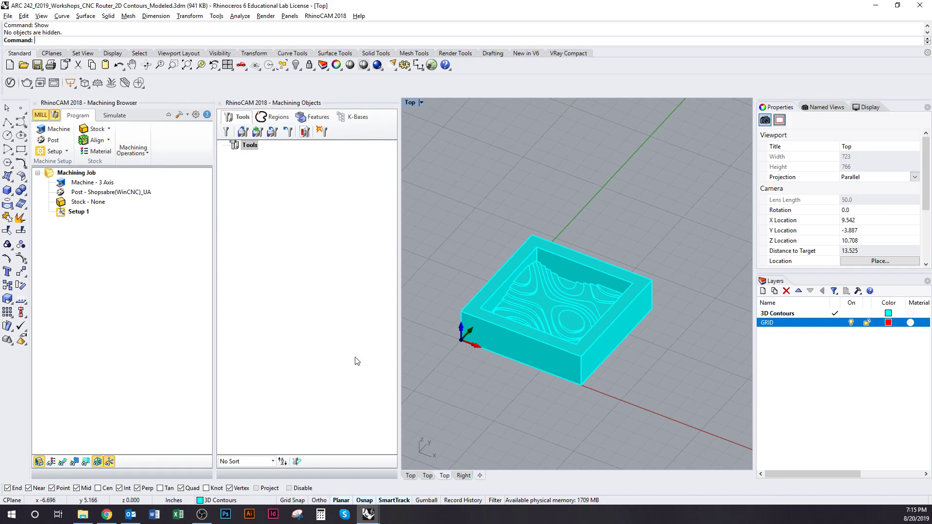
pyautogui.click(242, 135)
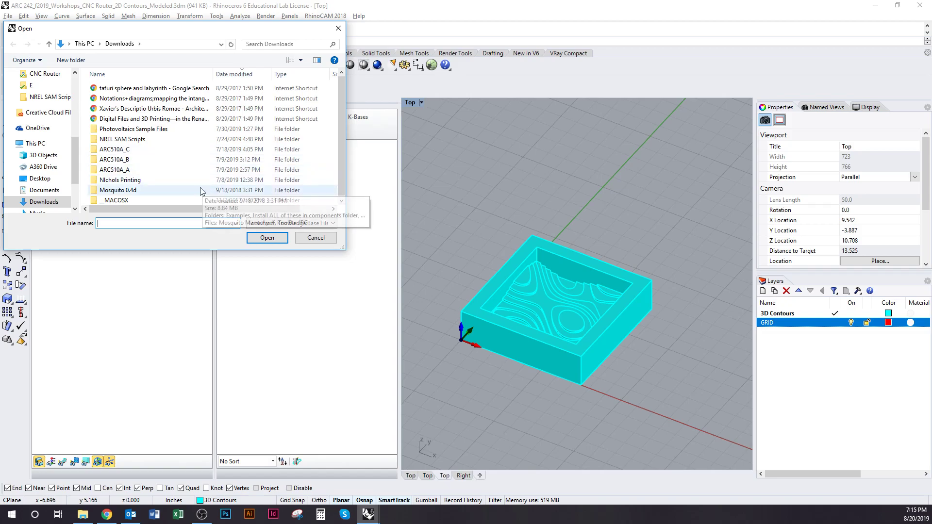
pyautogui.hotkey('alt', 'Tab')
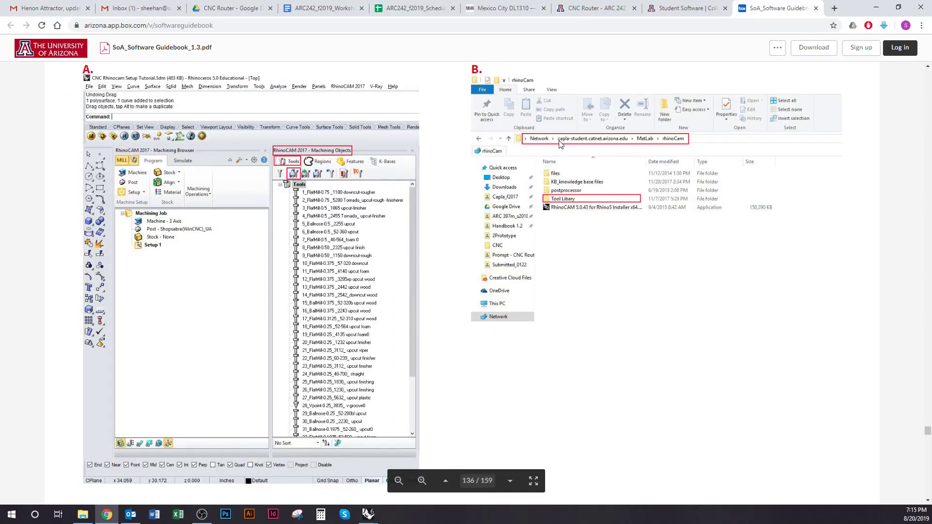
pyautogui.hotkey('alt', 'Tab')
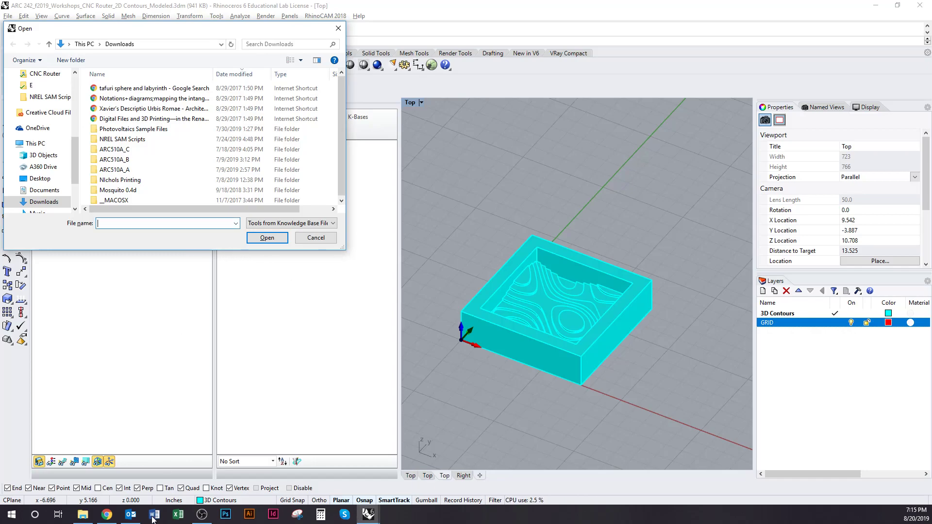
# Step: Switch to File Explorer and open the network folder \\capla-student.catnet.arizona.edu\MatLab\rhinoCam from the recent locations
pyautogui.click(86, 514)
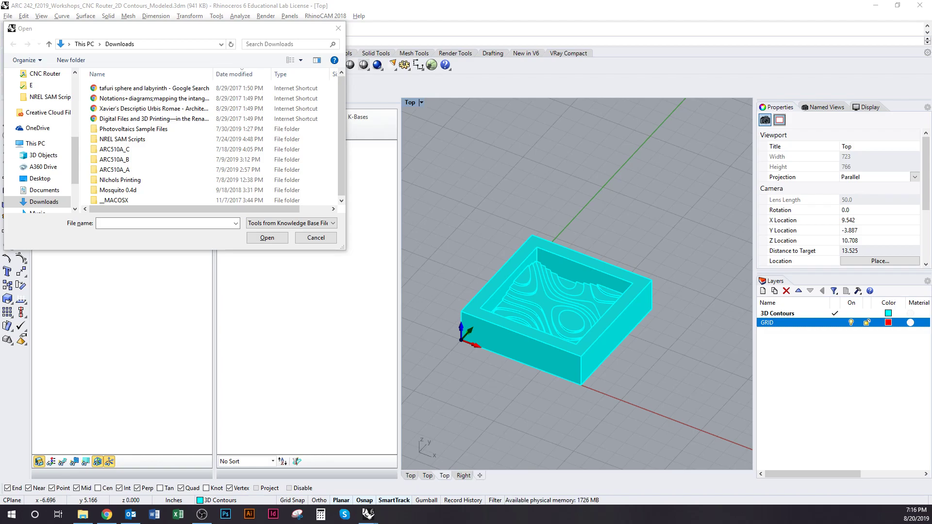
pyautogui.hotkey('alt', 'Tab')
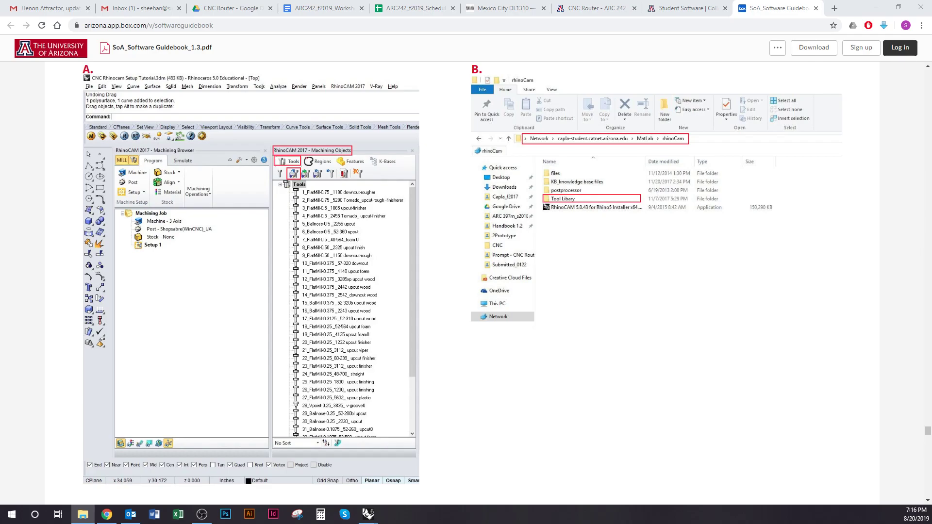
pyautogui.press('Return')
pyautogui.moveTo(0, 68); pyautogui.dragTo(456, 4)
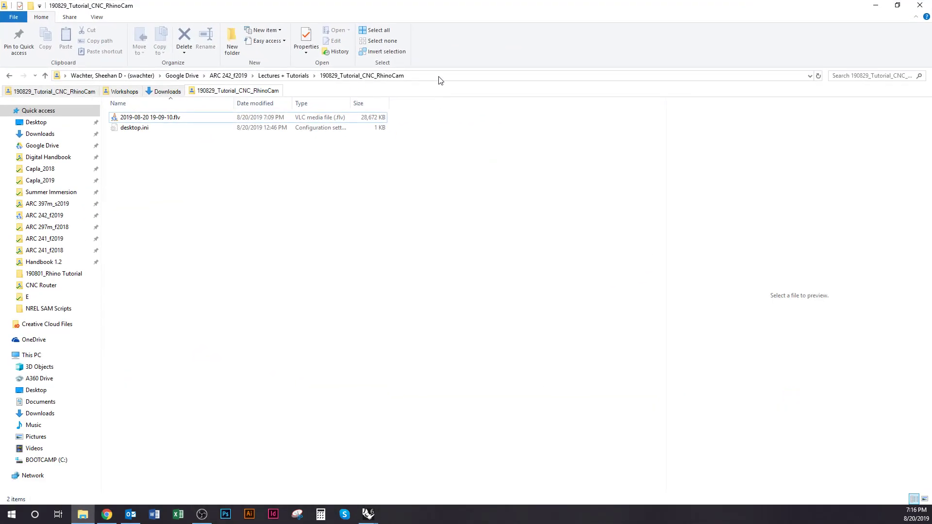
pyautogui.click(808, 75)
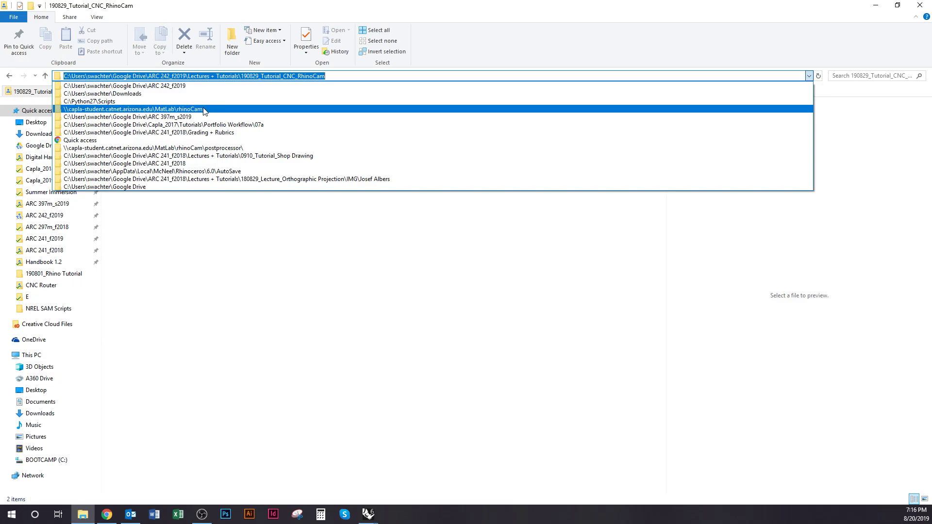
pyautogui.click(204, 110)
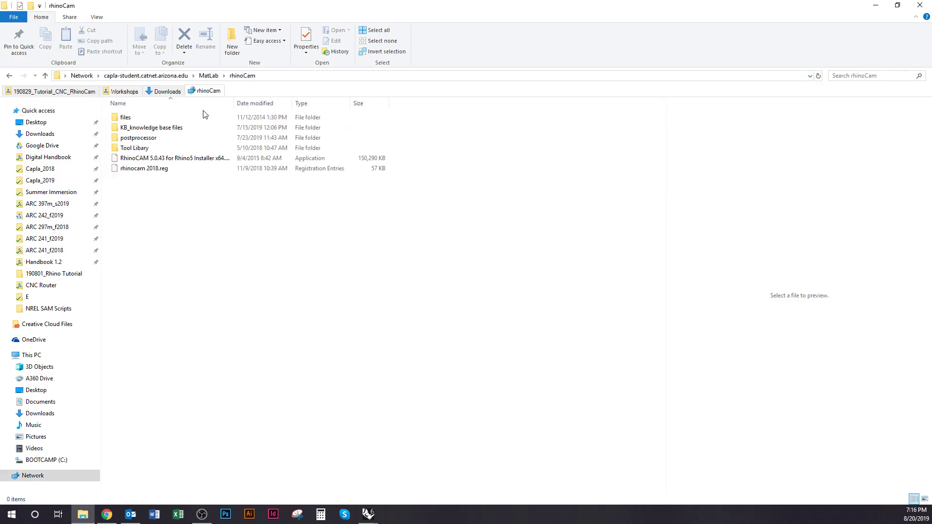
# Step: Copy the full network path of the rhinoCam folder
pyautogui.click(279, 76)
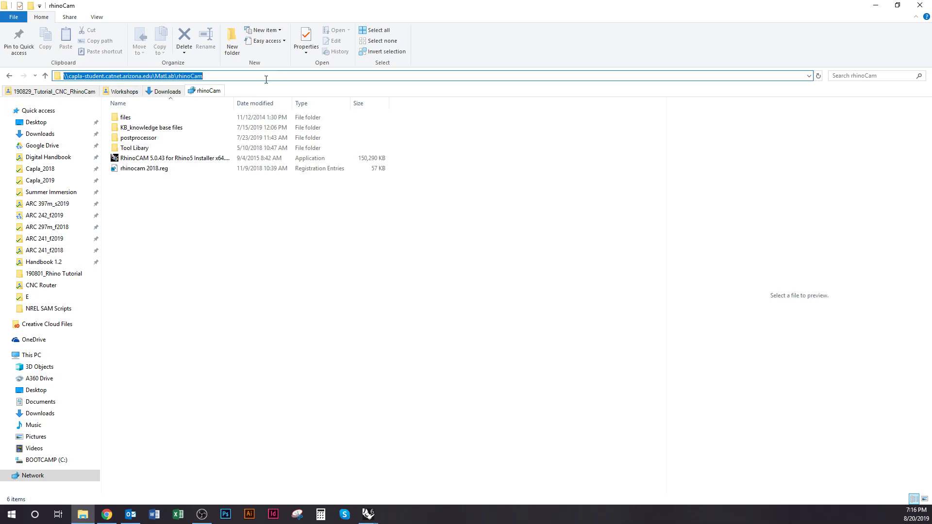
pyautogui.click(69, 77)
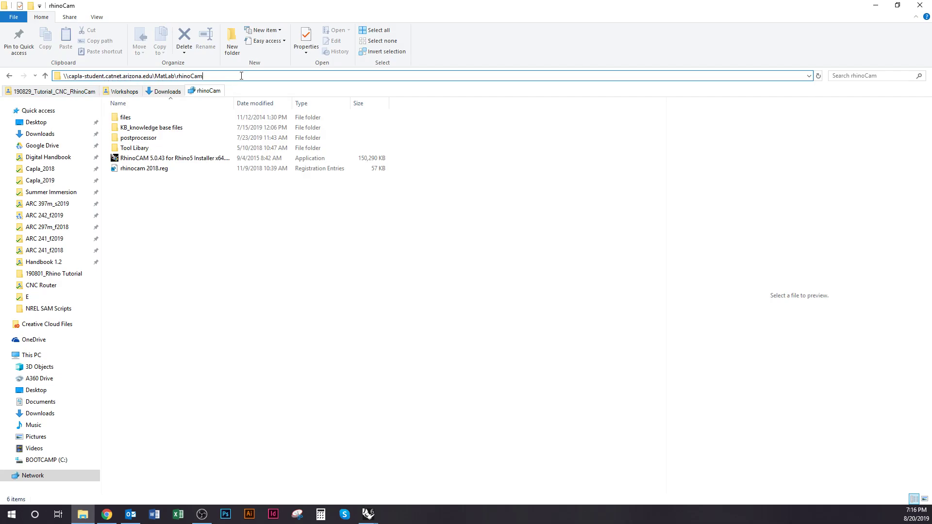
pyautogui.moveTo(241, 76); pyautogui.dragTo(56, 74)
pyautogui.hotkey('ctrl', 'c')
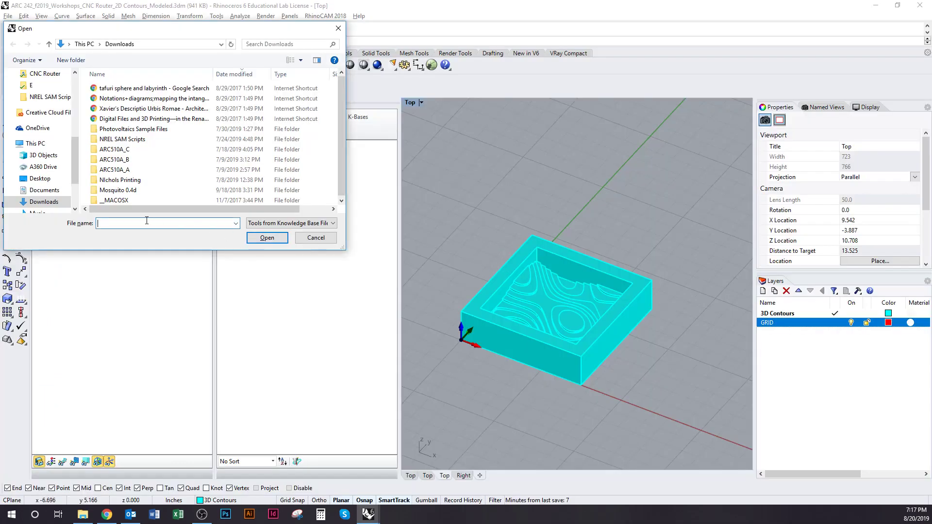
# Step: Back in Rhino, point the tool library Open dialog to \\capla-student.catnet.arizona.edu\MatLab\rhinoCam
pyautogui.moveTo(137, 35); pyautogui.dragTo(250, 112)
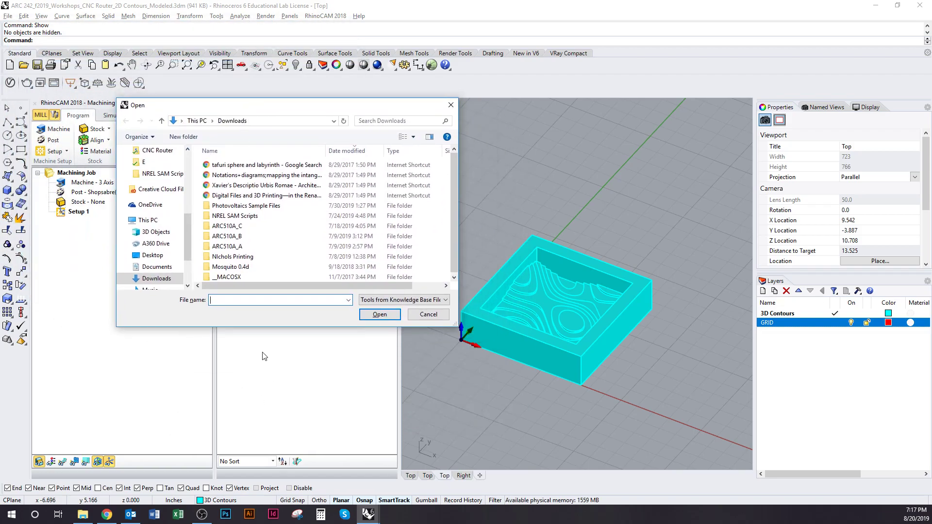
pyautogui.hotkey('ctrl', 'v')
pyautogui.click(263, 120)
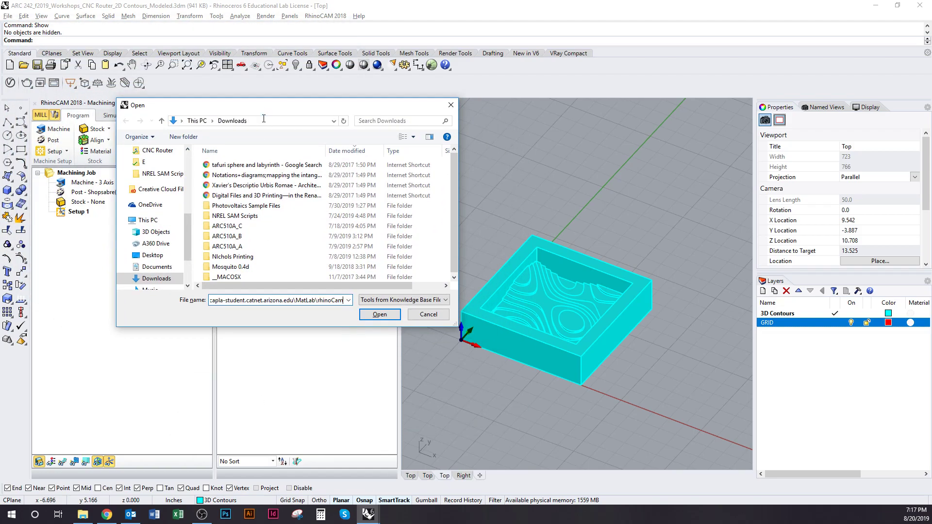
pyautogui.write('\\\\capla-student.catnet.arizona.edu\\MatLab\\rhinoCam')
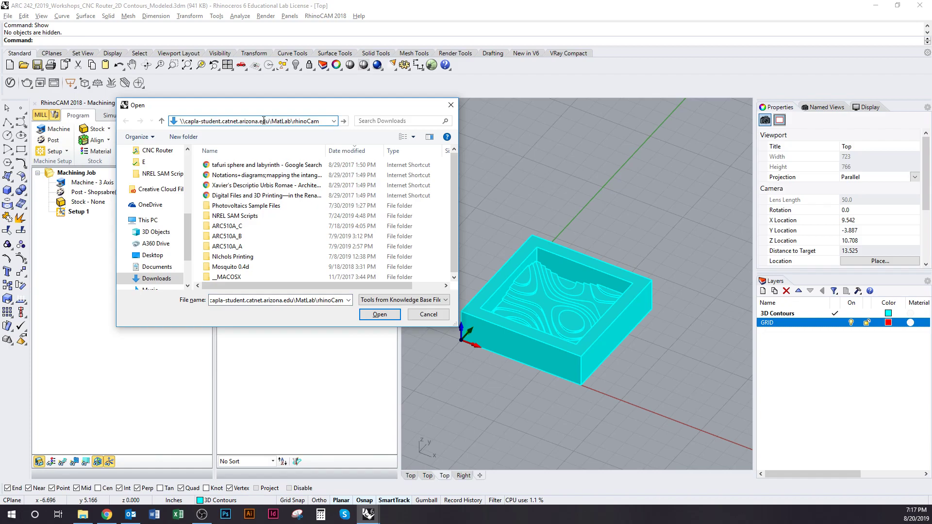
pyautogui.press('Return')
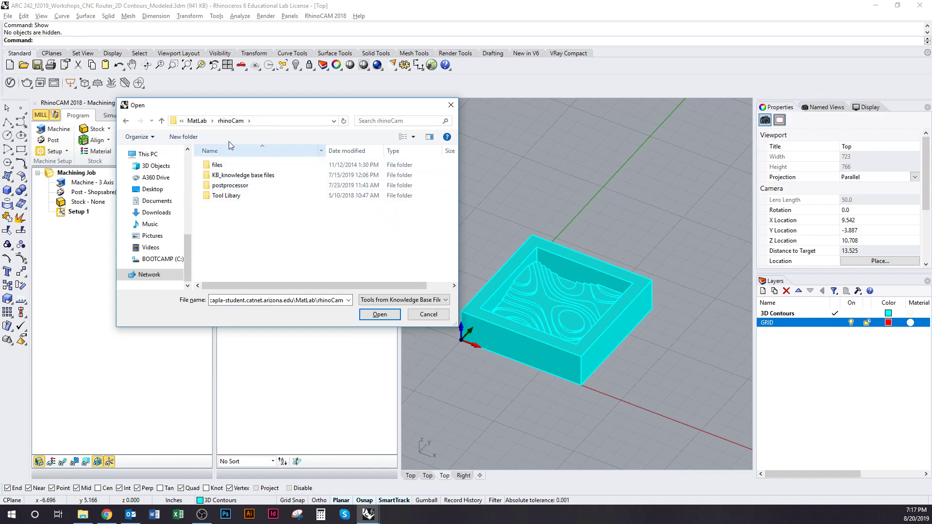
# Step: Load rhinocamtools_1_16.vkb from the Tool Libary folder, acknowledge the import, and look through the loaded tools
pyautogui.doubleClick(227, 196)
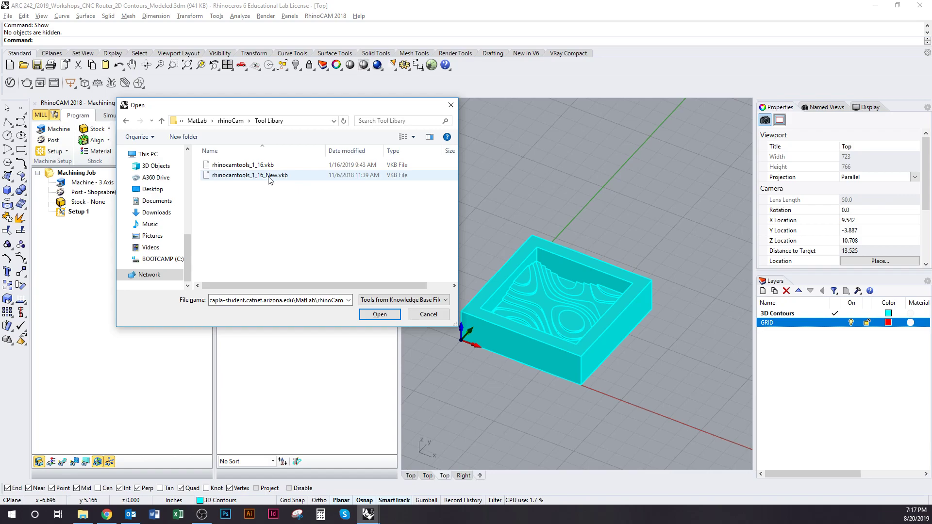
pyautogui.click(353, 166)
pyautogui.click(379, 315)
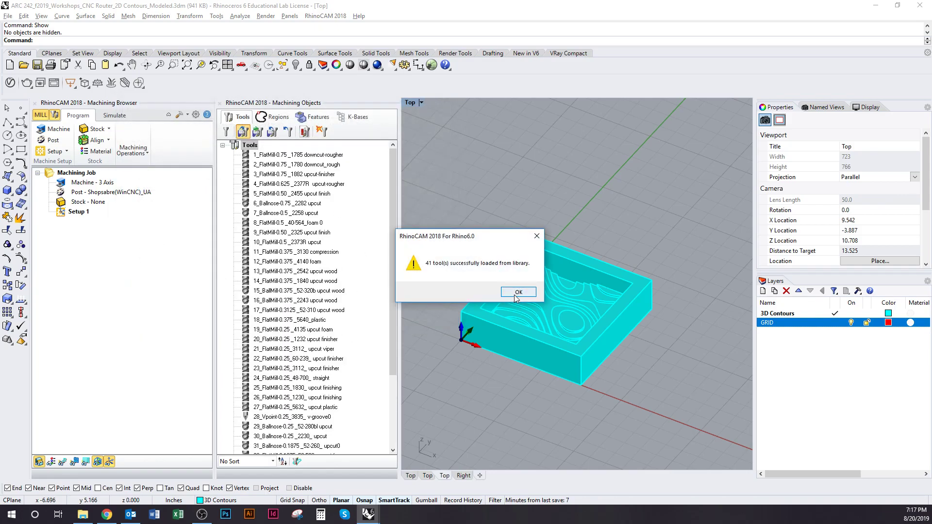
pyautogui.moveTo(469, 239); pyautogui.dragTo(458, 191)
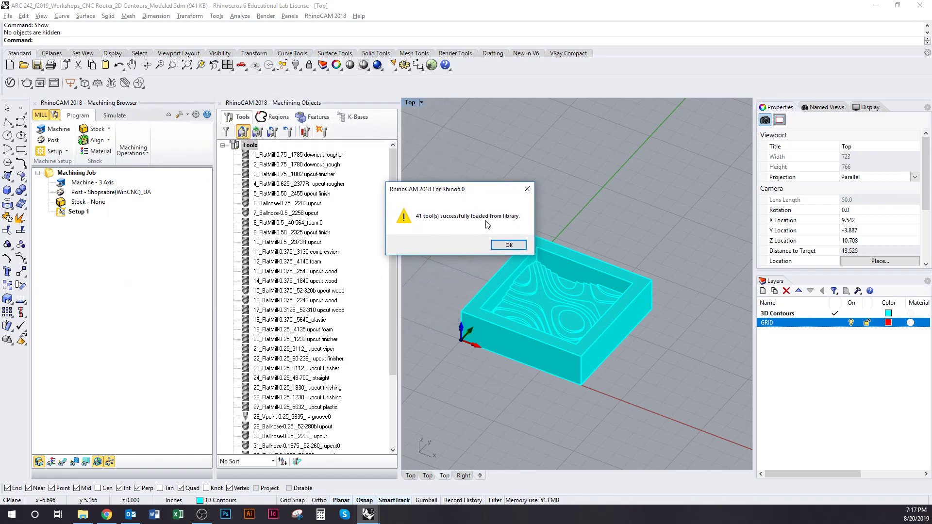
pyautogui.click(509, 245)
pyautogui.scroll(-4, 289, 354)
pyautogui.scroll(4, 290, 356)
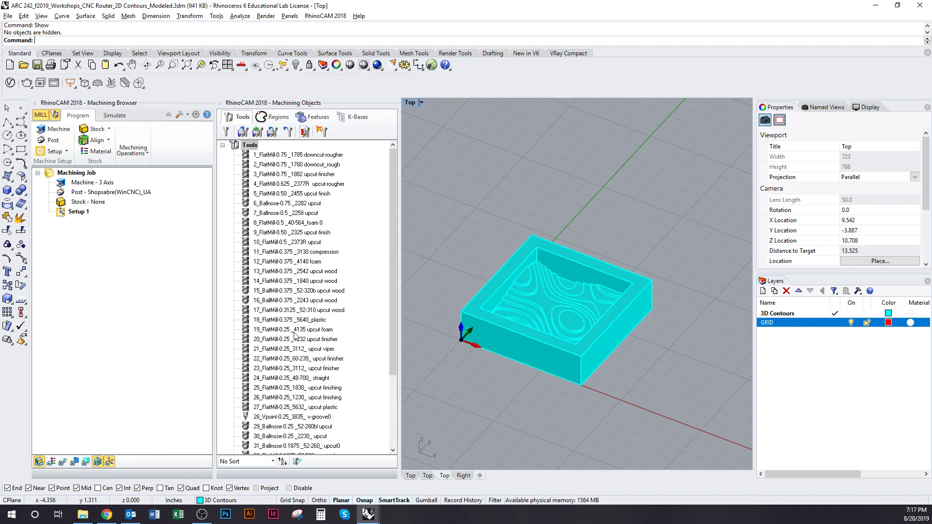
# Step: Switch to Chrome, close the 404 error page, read the guidebook's box stock and alignment instructions, and return to Rhino
pyautogui.moveTo(213, 279); pyautogui.dragTo(212, 279)
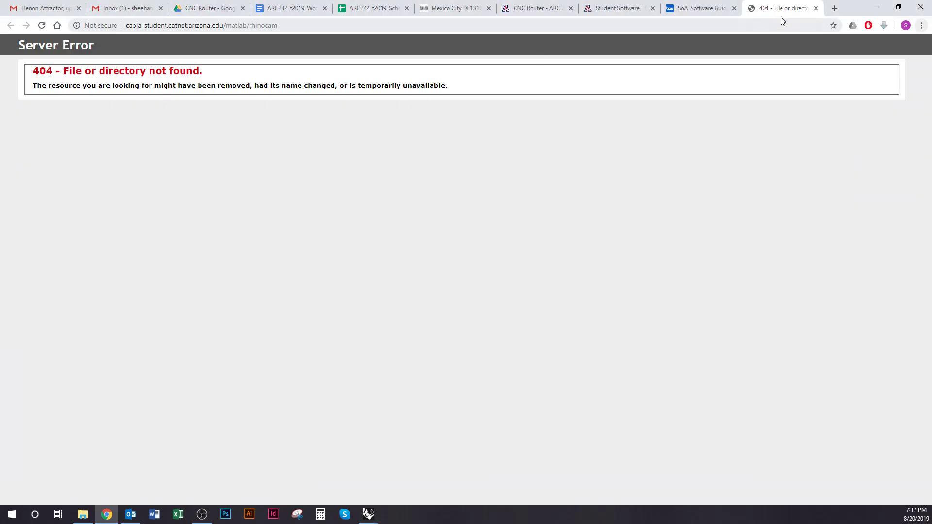
pyautogui.click(815, 8)
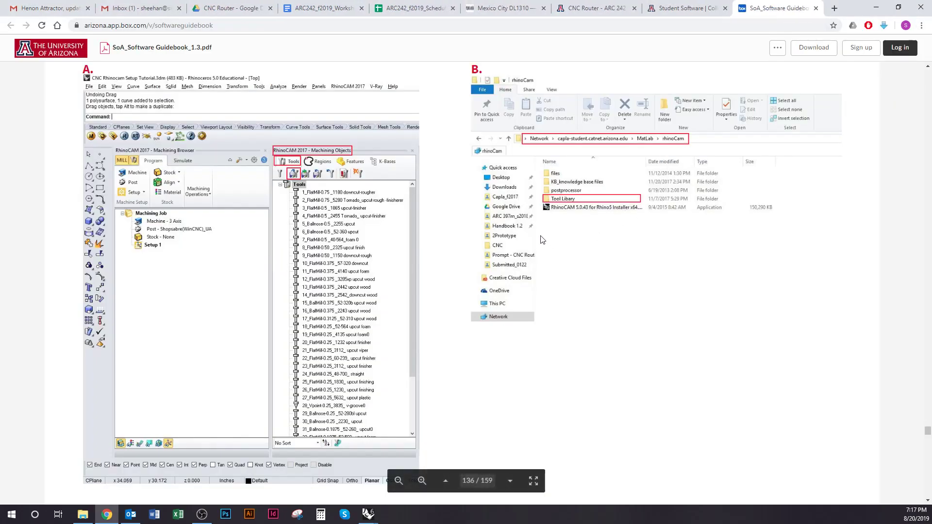
pyautogui.scroll(-13, 590, 201)
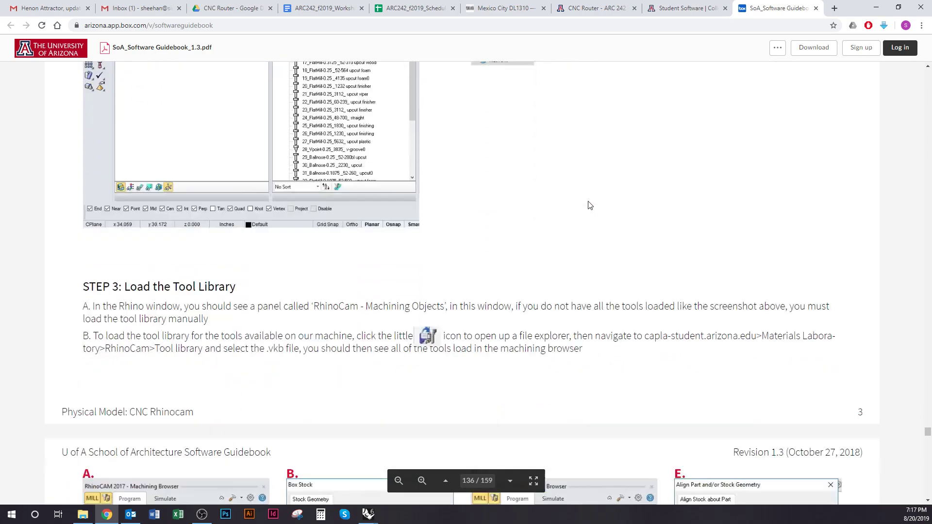
pyautogui.scroll(-1, 500, 228)
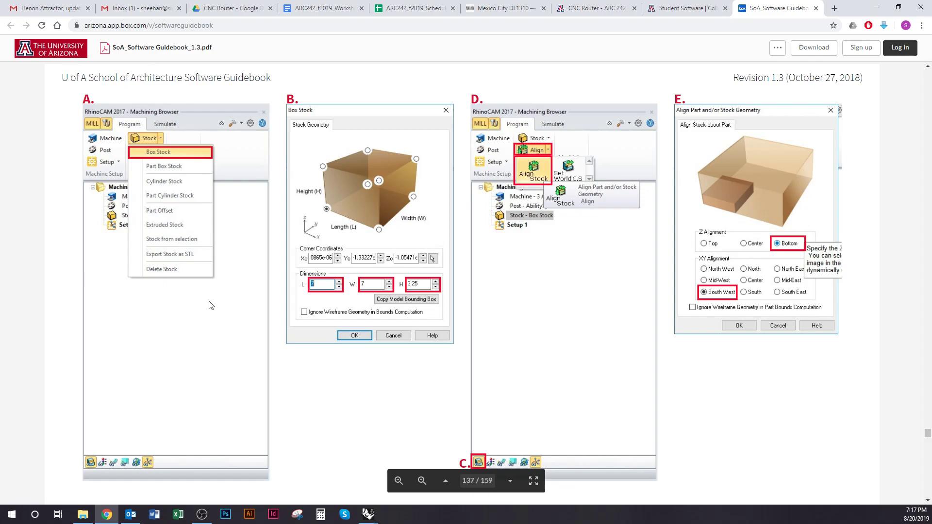
pyautogui.hotkey('alt', 'Tab')
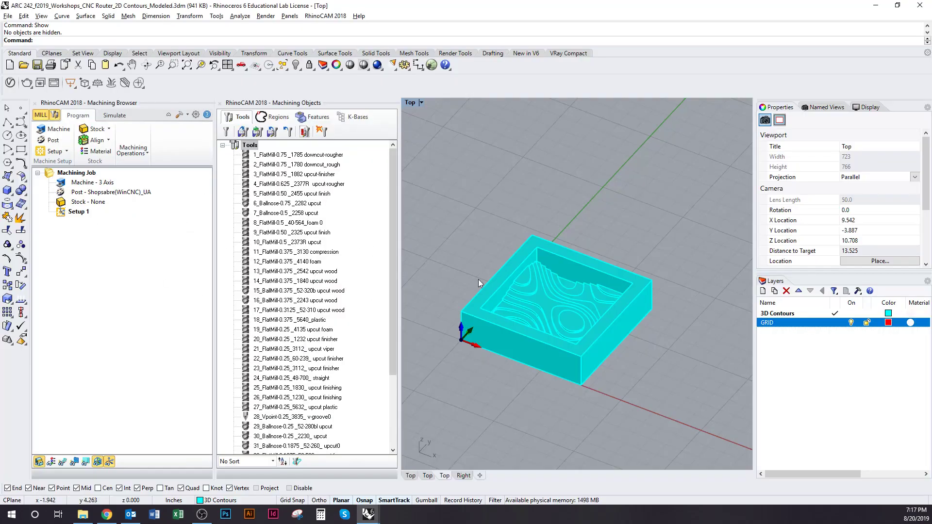
pyautogui.moveTo(476, 283); pyautogui.dragTo(529, 266, button='right')
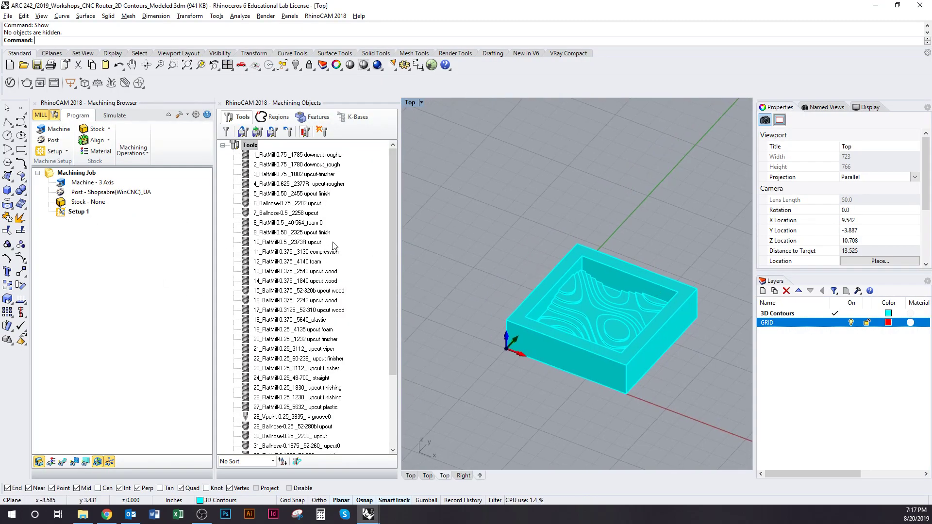
pyautogui.click(97, 129)
pyautogui.click(108, 143)
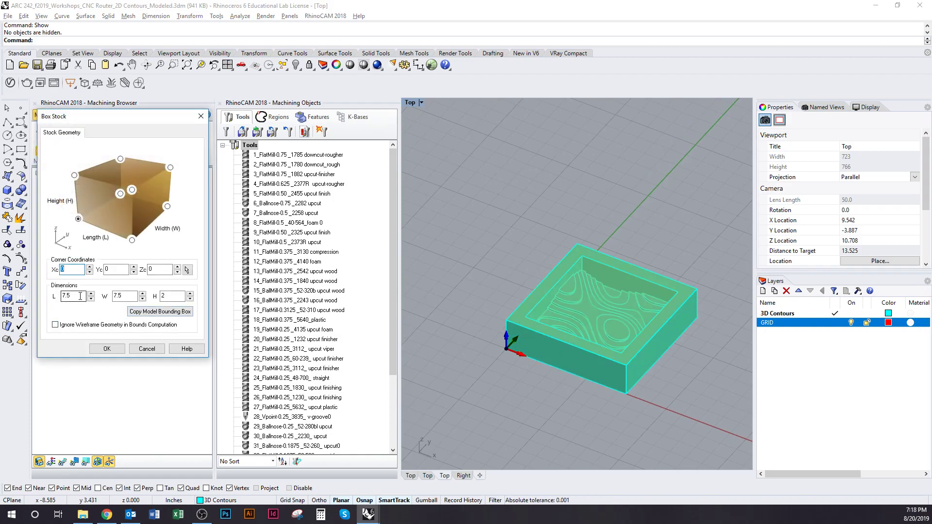
pyautogui.click(201, 116)
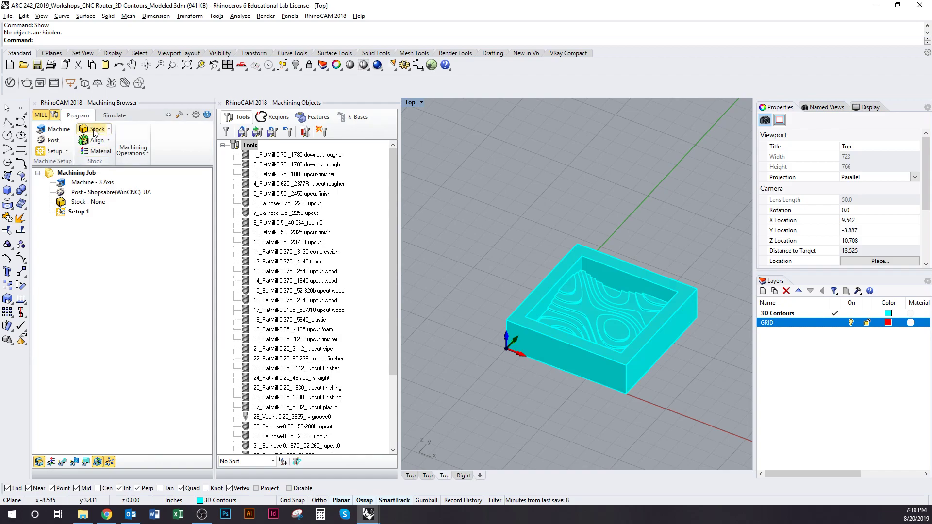
# Step: Create a box stock with corner coordinates 0, 0, 0, length 7.5, width 7.5 and height 2
pyautogui.click(110, 131)
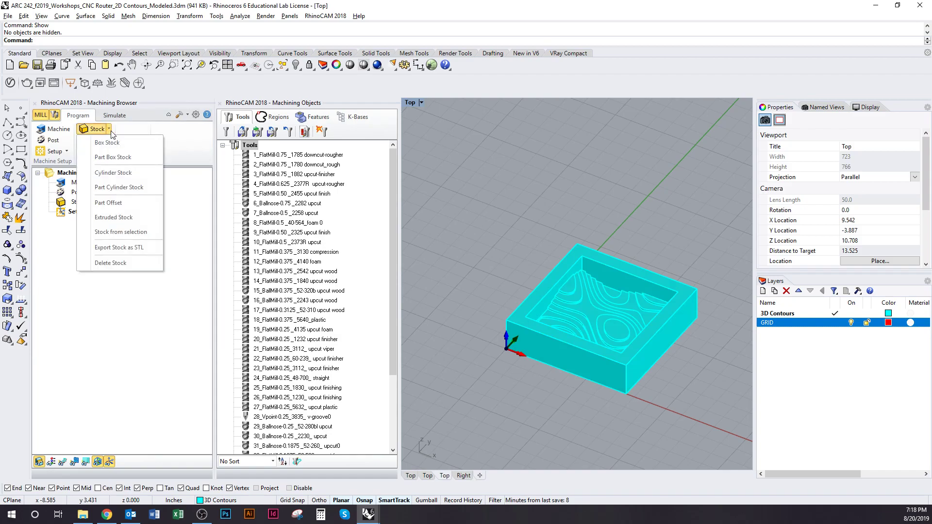
pyautogui.click(132, 146)
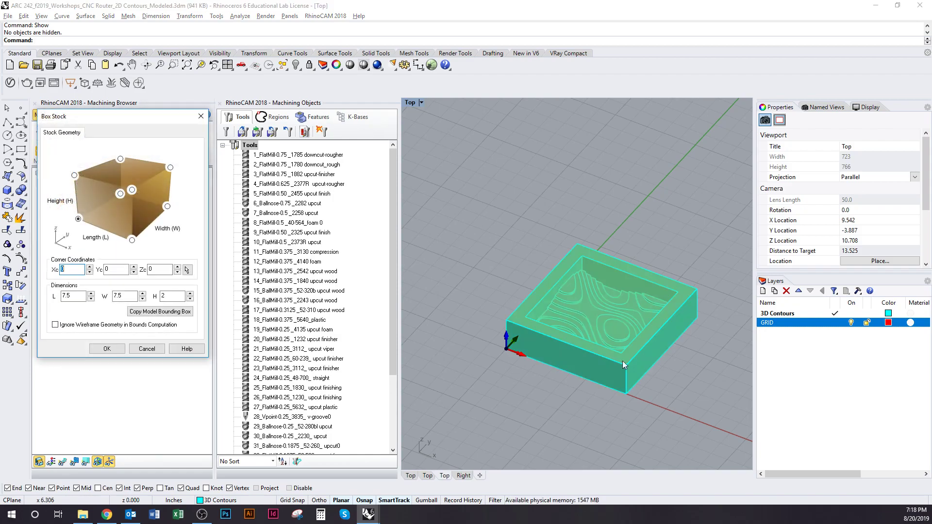
pyautogui.click(84, 297)
pyautogui.click(129, 296)
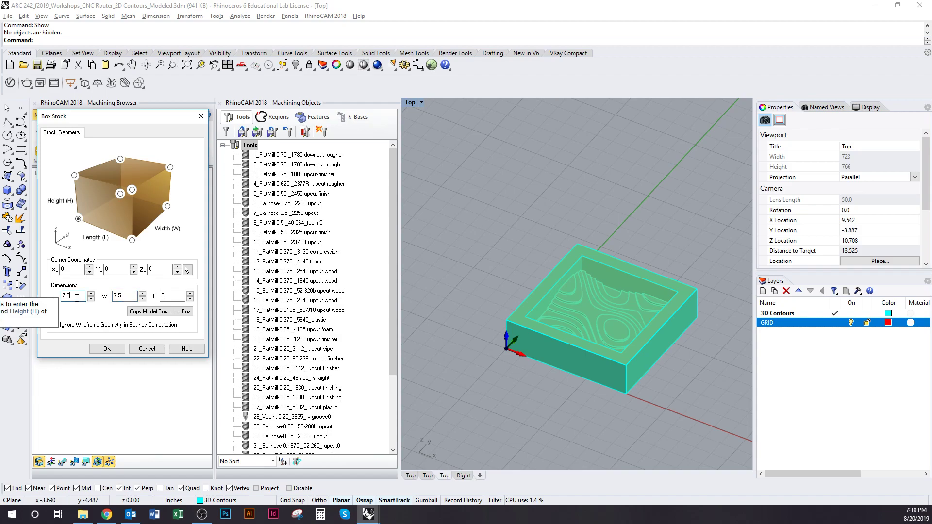
pyautogui.click(180, 295)
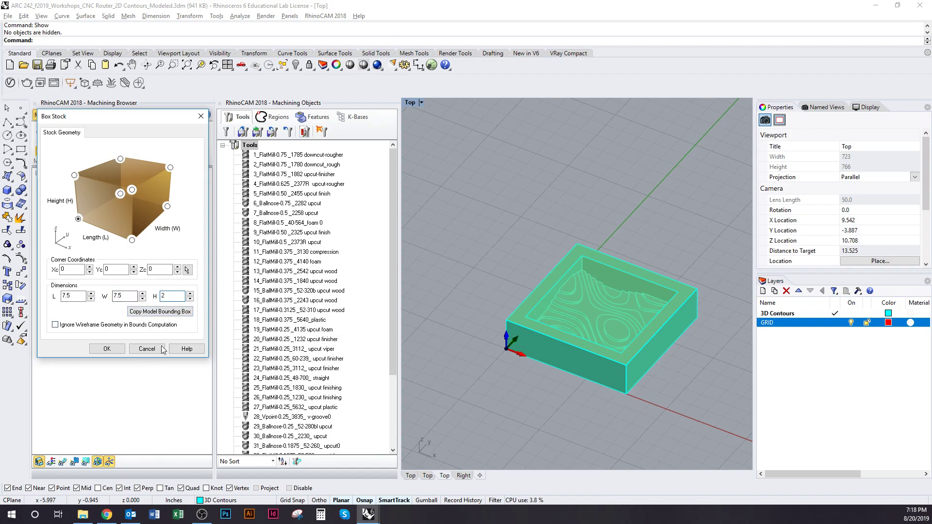
pyautogui.click(107, 349)
pyautogui.moveTo(634, 410); pyautogui.dragTo(586, 415, button='right')
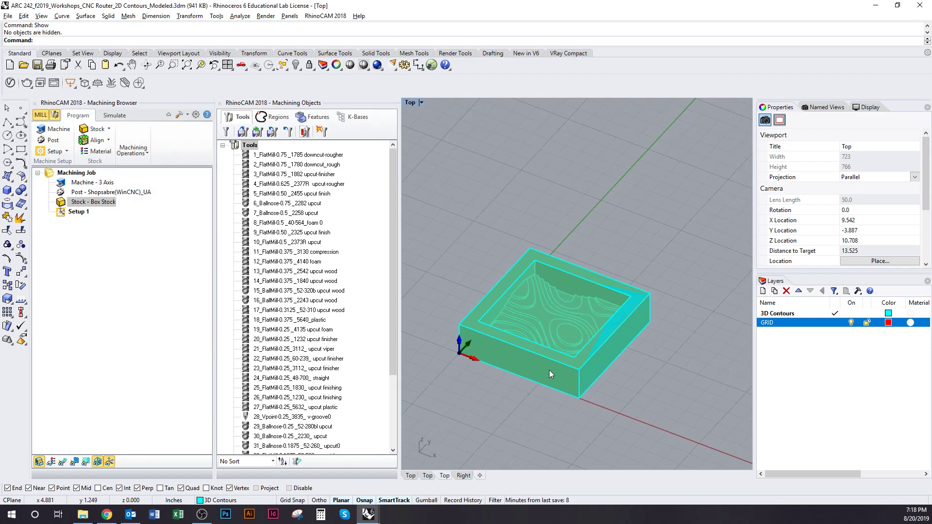
# Step: Try moving the contour block off the box stock at the origin, and undo both moves
pyautogui.moveTo(500, 374); pyautogui.dragTo(480, 356, button='right')
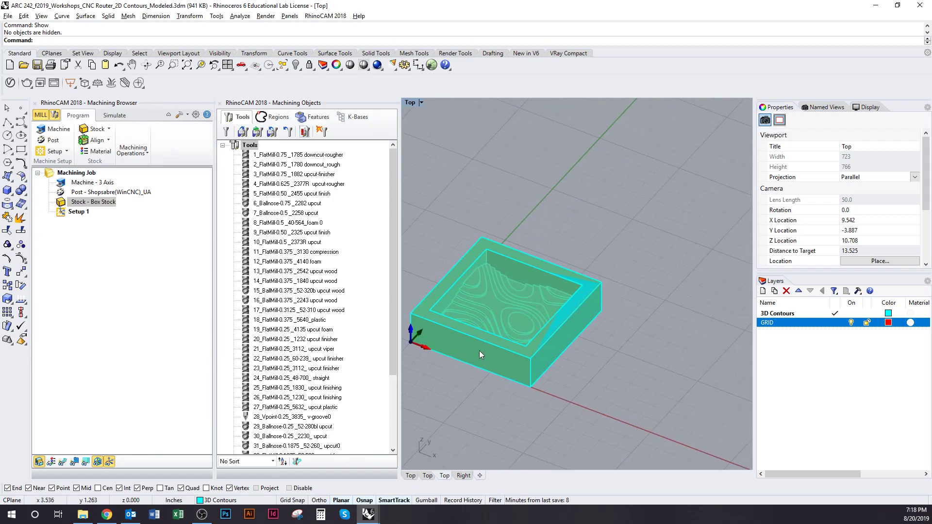
pyautogui.moveTo(473, 351); pyautogui.dragTo(540, 369)
pyautogui.hotkey('ctrl', 'z')
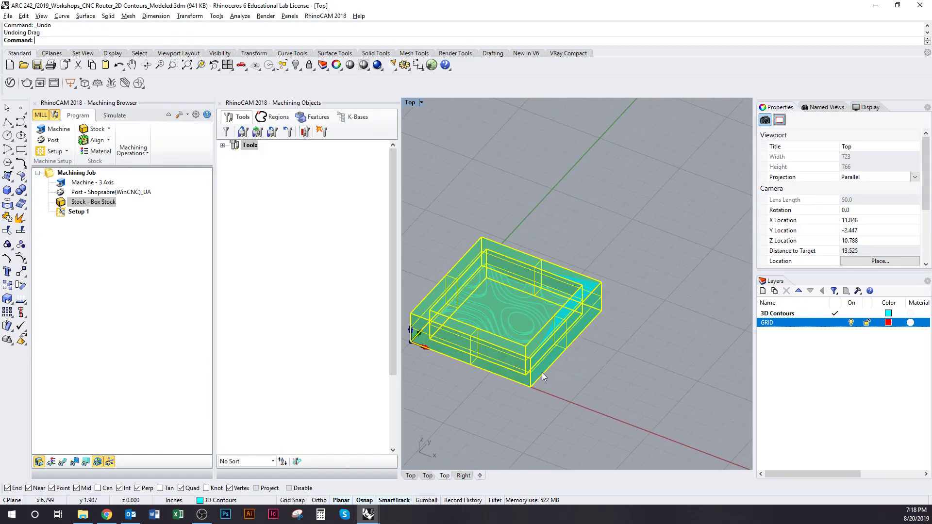
pyautogui.click(480, 348)
pyautogui.moveTo(480, 347); pyautogui.dragTo(607, 307)
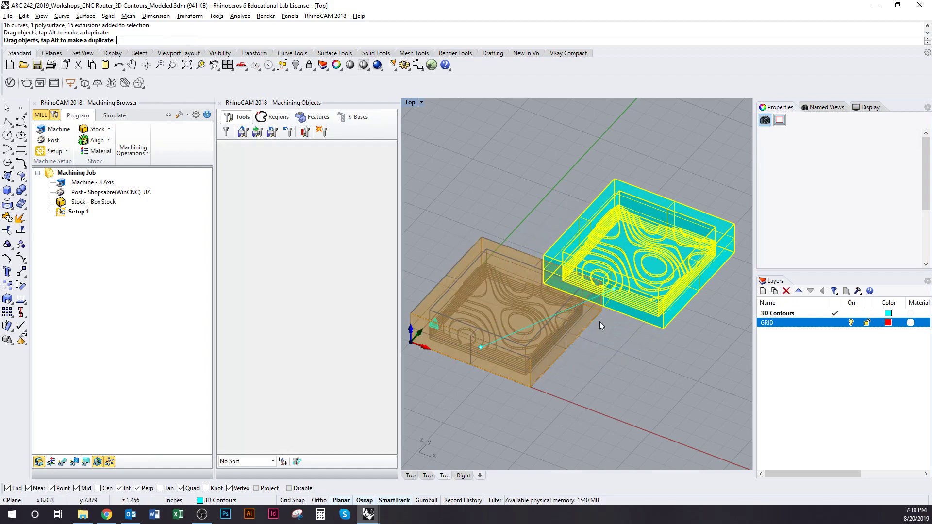
pyautogui.hotkey('ctrl', 'z')
# Step: Move the entire contour block with its curves away from the origin so it is offset from the box stock
pyautogui.click(460, 332)
pyautogui.moveTo(460, 332); pyautogui.dragTo(604, 314)
pyautogui.click(583, 400)
pyautogui.moveTo(641, 371); pyautogui.dragTo(568, 376, button='right')
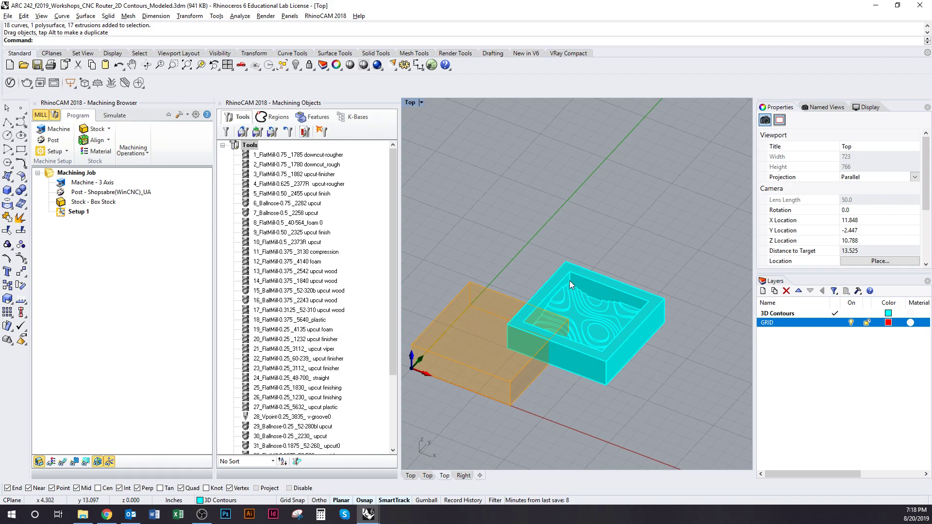
# Step: Align the box stock to the part with Z alignment Top and XY alignment Center
pyautogui.click(108, 140)
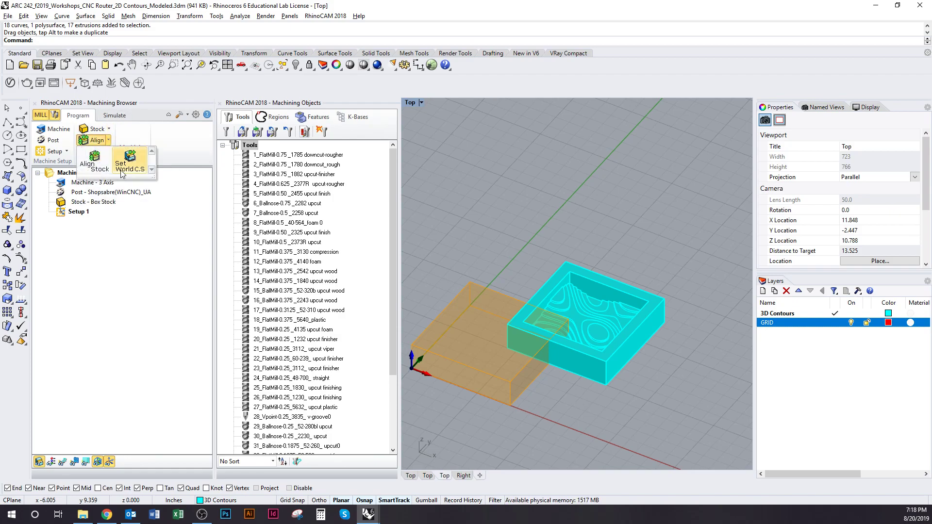
pyautogui.click(95, 169)
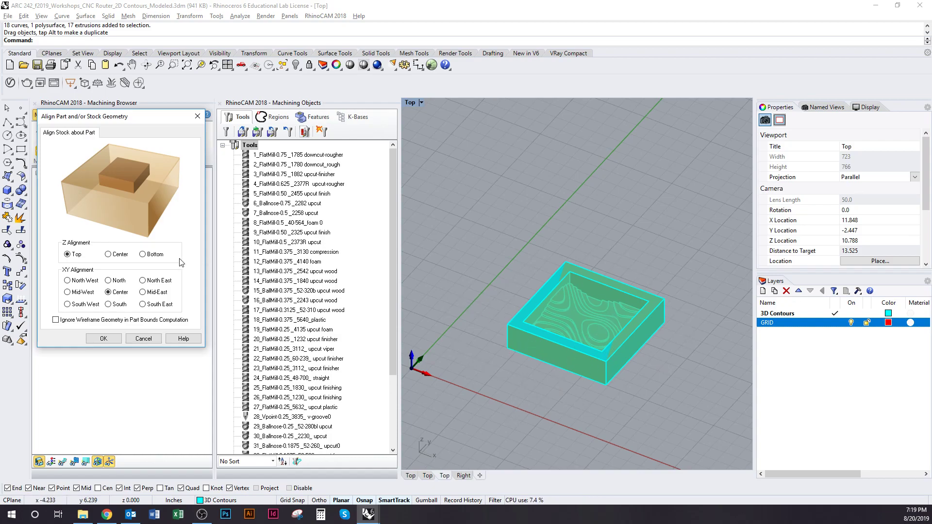
pyautogui.click(149, 254)
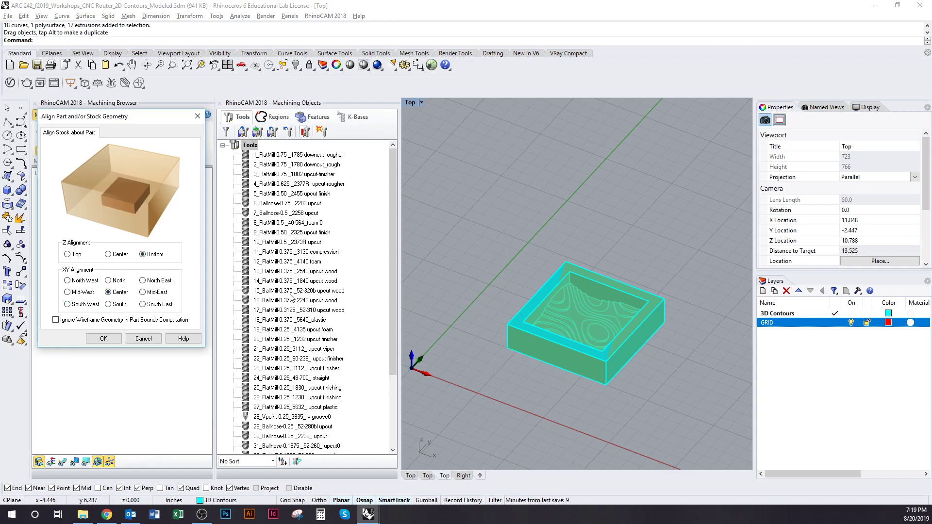
pyautogui.click(77, 254)
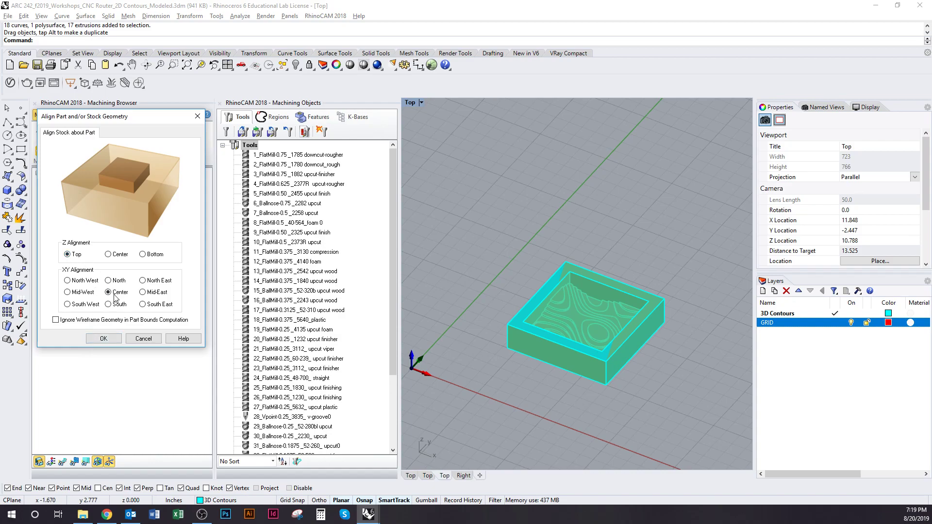
pyautogui.click(104, 339)
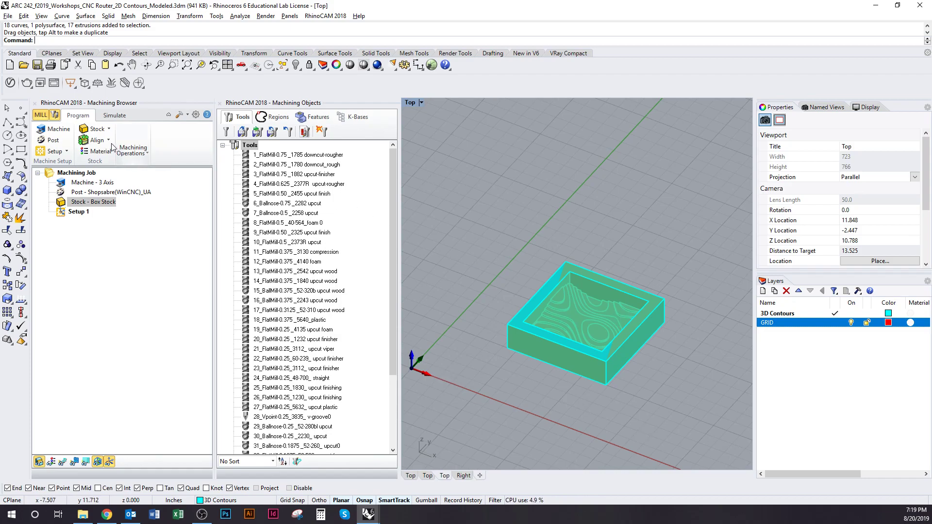
# Step: Locate the world coordinate system on the stock box with zero face Lowest Z and zero position South West, and inspect the origin corner
pyautogui.moveTo(480, 340); pyautogui.dragTo(510, 332, button='right')
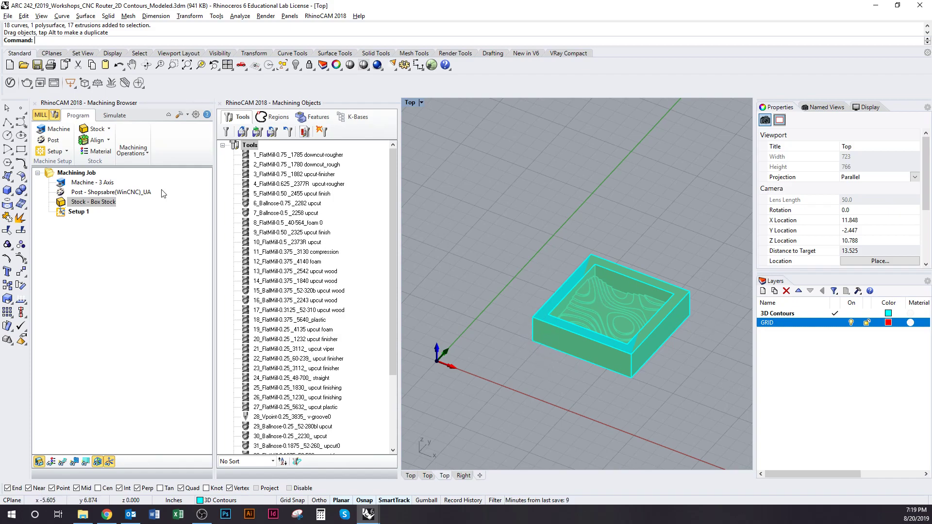
pyautogui.click(109, 141)
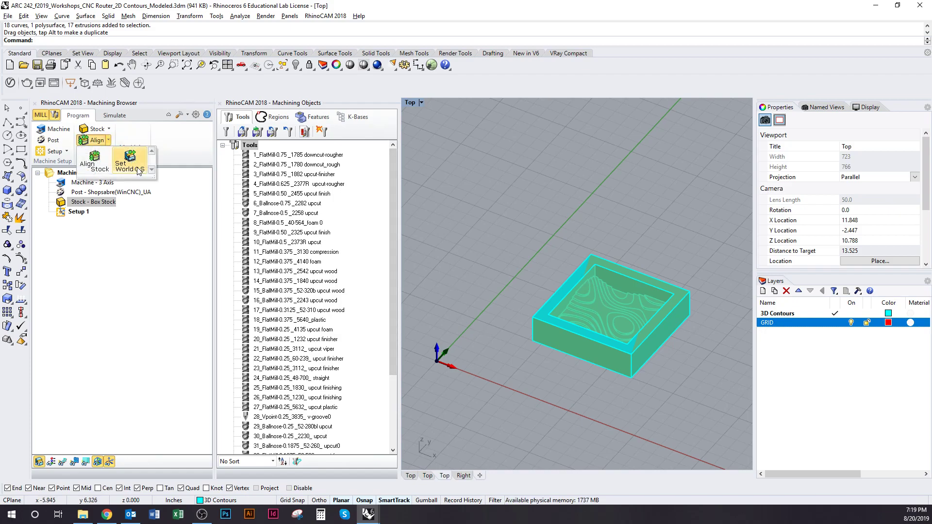
pyautogui.click(130, 165)
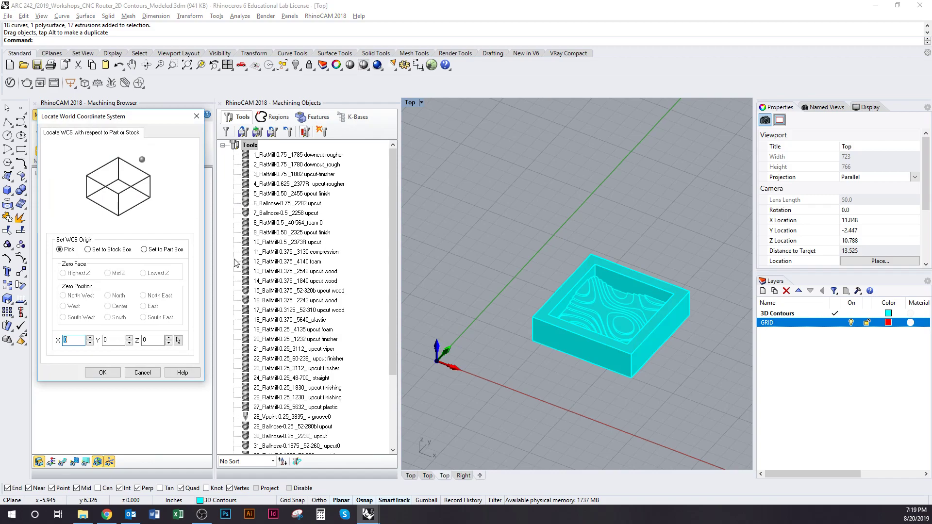
pyautogui.click(88, 249)
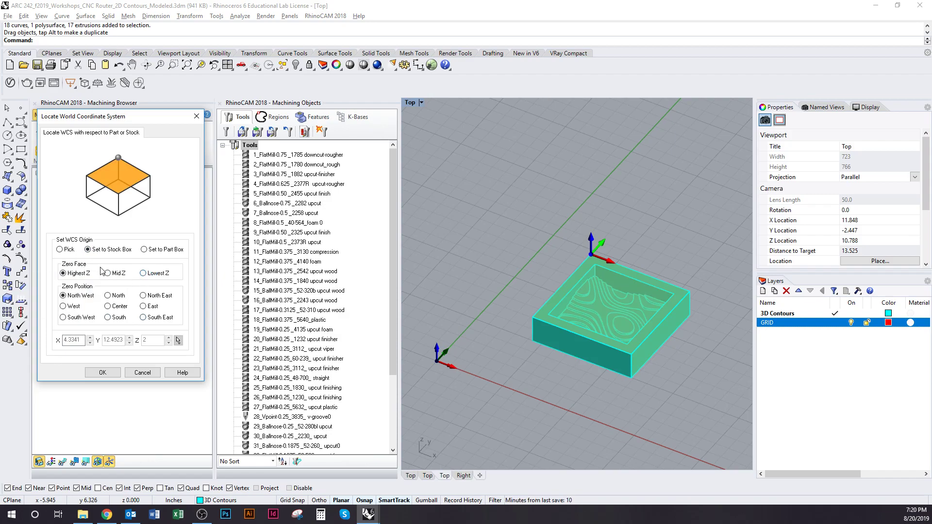
pyautogui.click(143, 273)
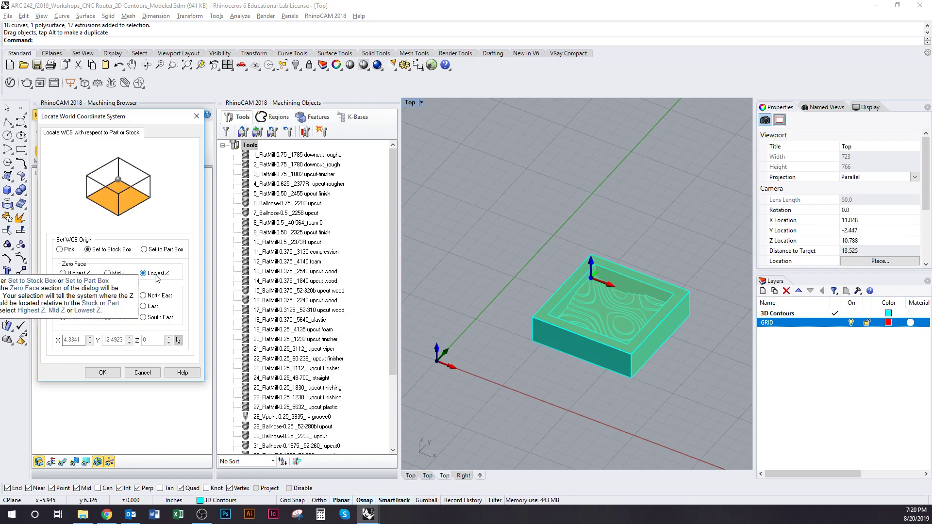
pyautogui.moveTo(602, 345)
pyautogui.mouseDown(button='right')
pyautogui.moveTo(678, 329)
pyautogui.moveTo(653, 323)
pyautogui.moveTo(602, 339)
pyautogui.mouseUp(button='right')
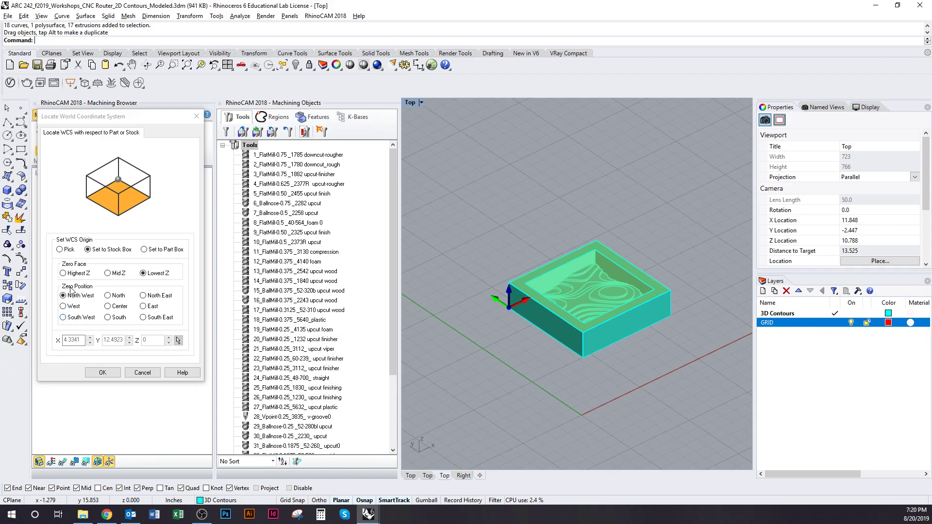
pyautogui.click(79, 318)
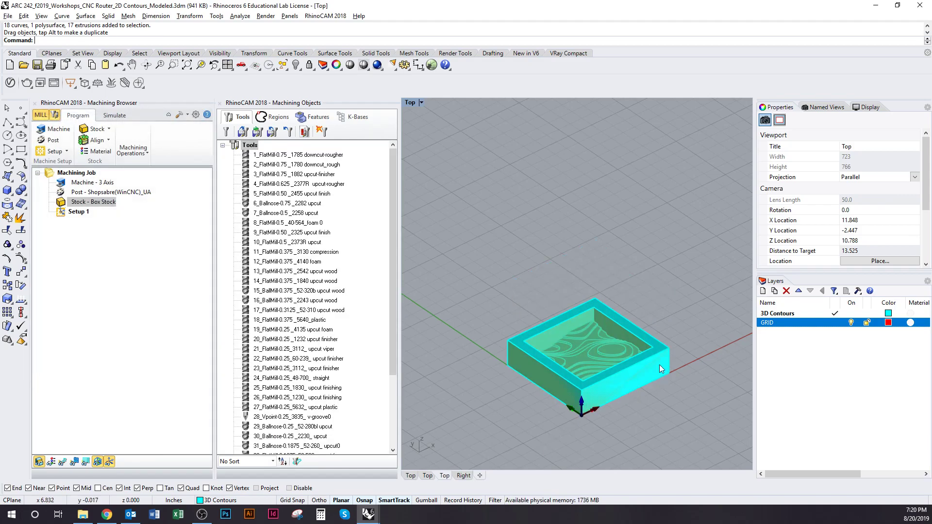
pyautogui.scroll(10, 579, 426)
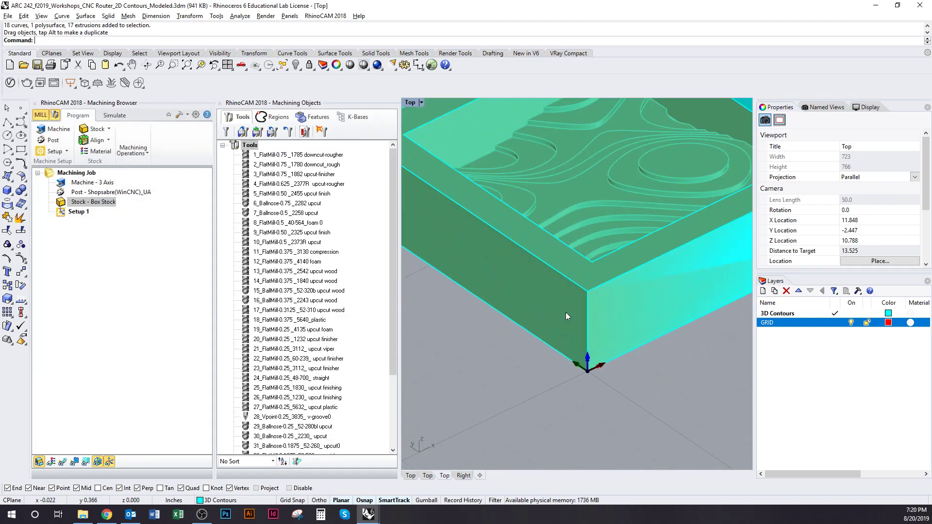
pyautogui.scroll(-8, 551, 392)
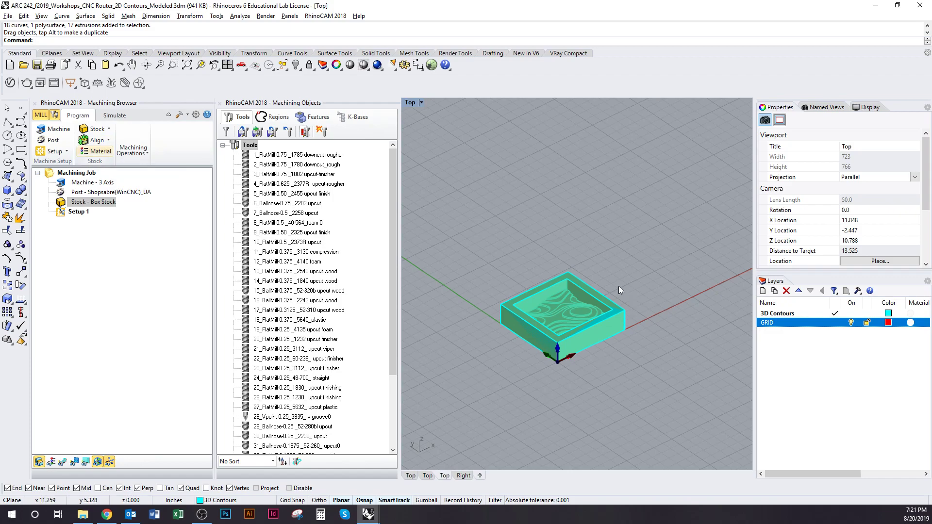
# Step: Switch to Chrome and review the guidebook's pages on WCS placement, roughing toolpath, finishing toolpath and simulation
pyautogui.hotkey('alt', 'Tab')
pyautogui.scroll(-10, 454, 273)
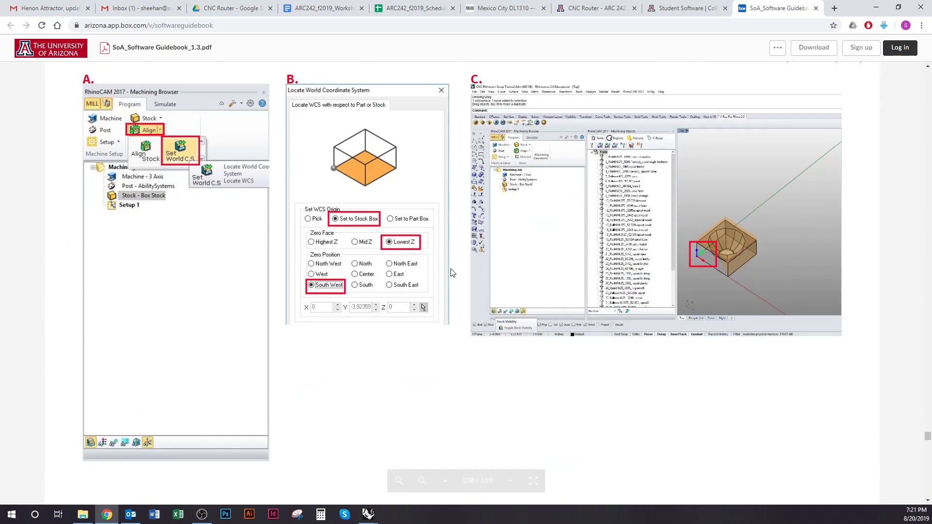
pyautogui.scroll(-10, 453, 273)
pyautogui.scroll(-1, 450, 271)
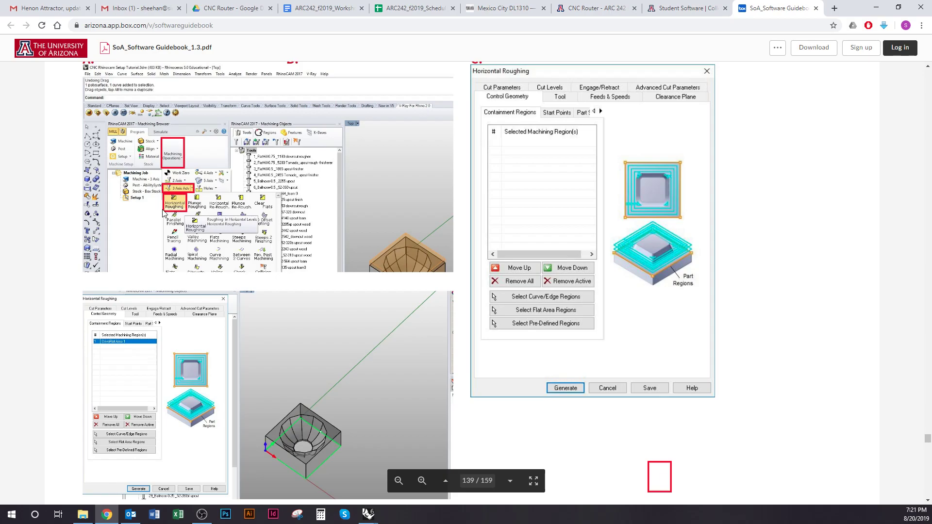
pyautogui.scroll(-10, 192, 245)
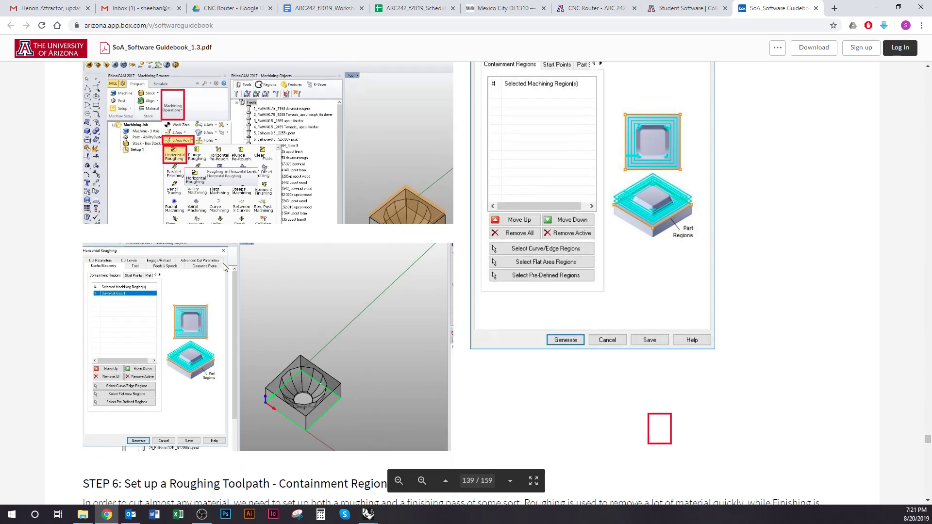
pyautogui.scroll(-5, 225, 267)
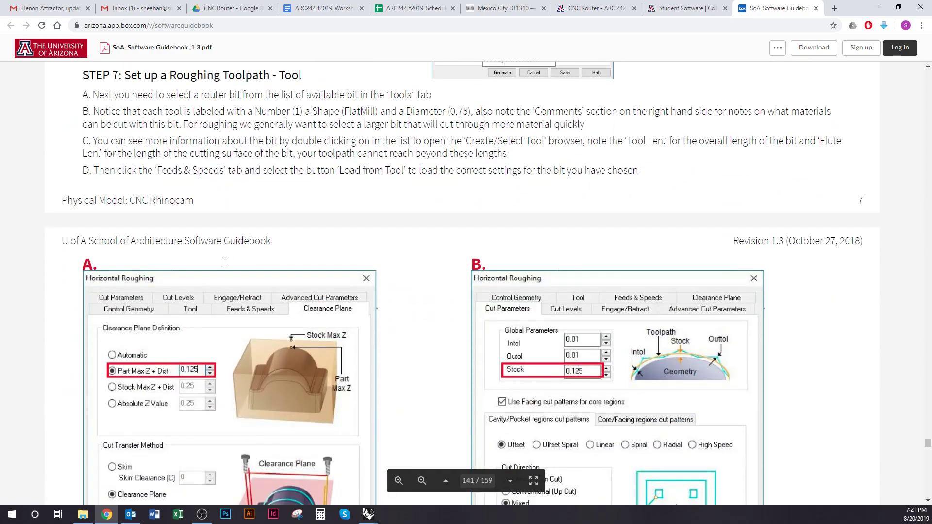
pyautogui.scroll(-10, 225, 267)
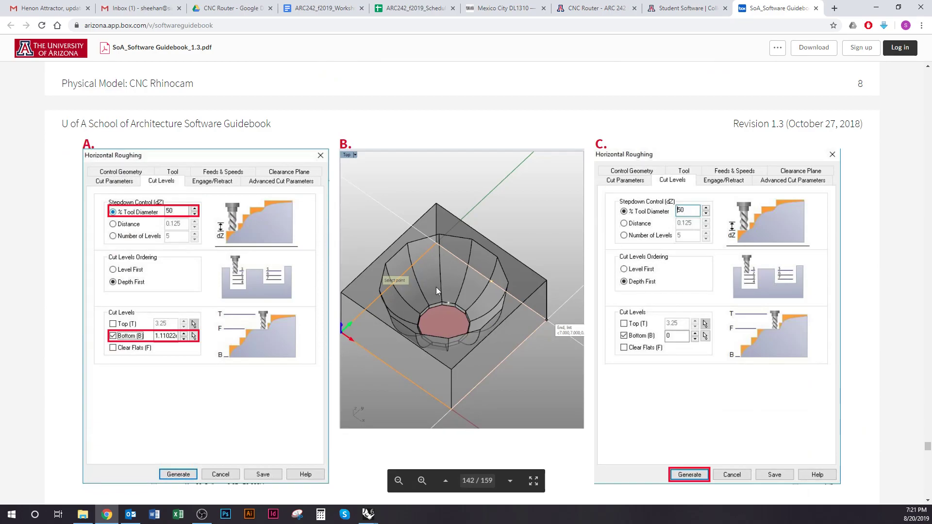
pyautogui.scroll(-15, 401, 353)
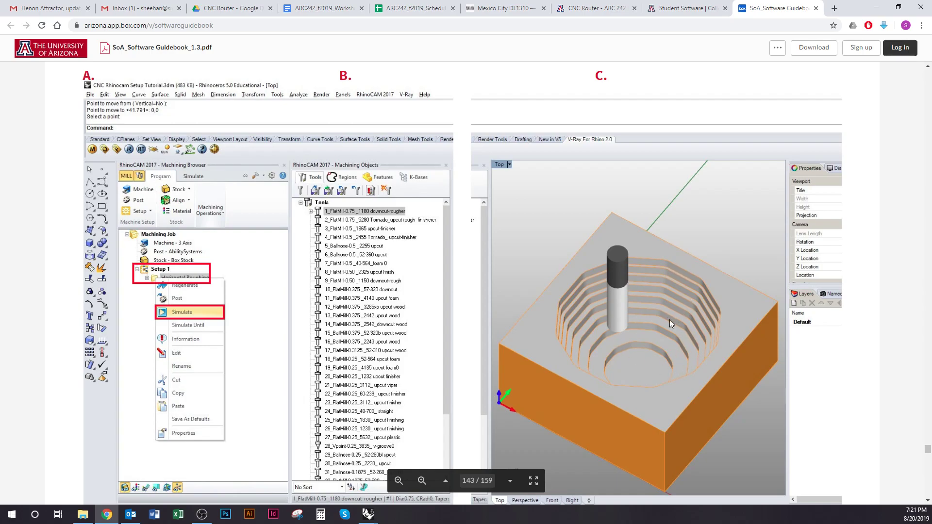
pyautogui.scroll(-10, 651, 314)
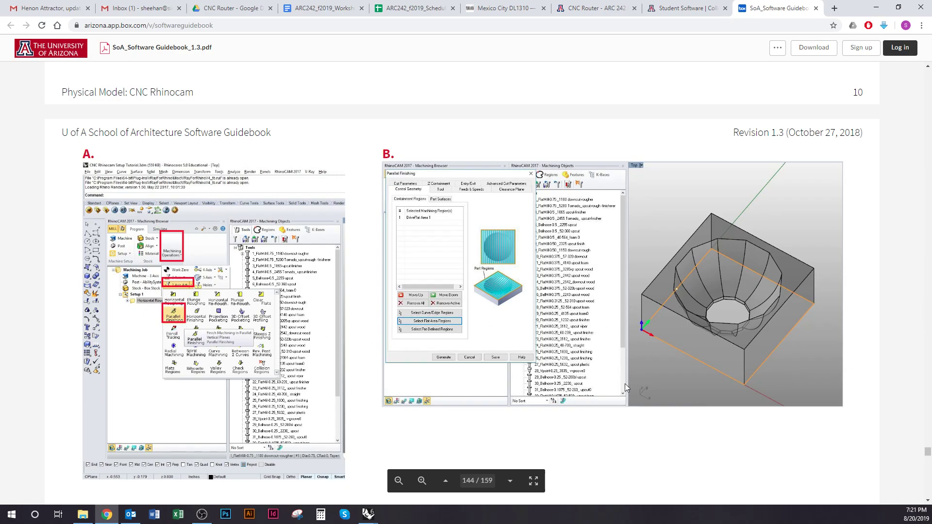
pyautogui.scroll(-12, 560, 331)
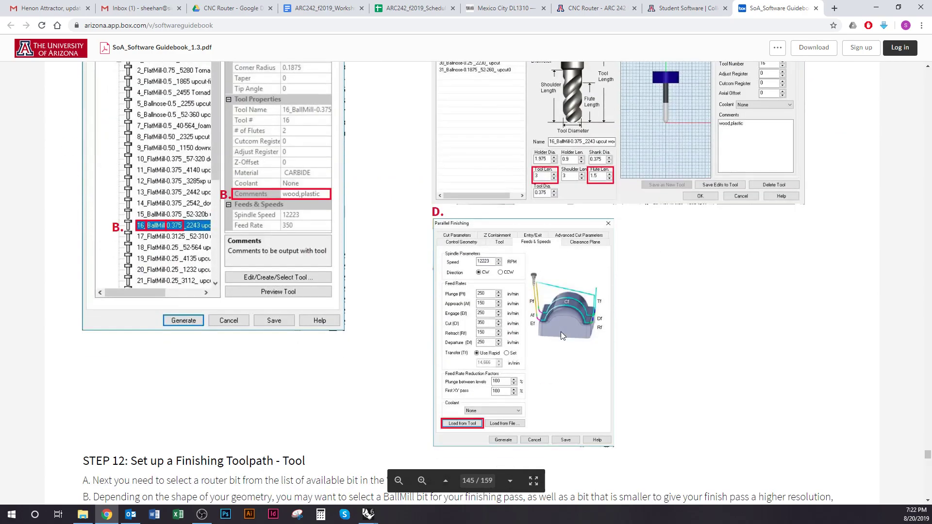
pyautogui.scroll(-12, 560, 331)
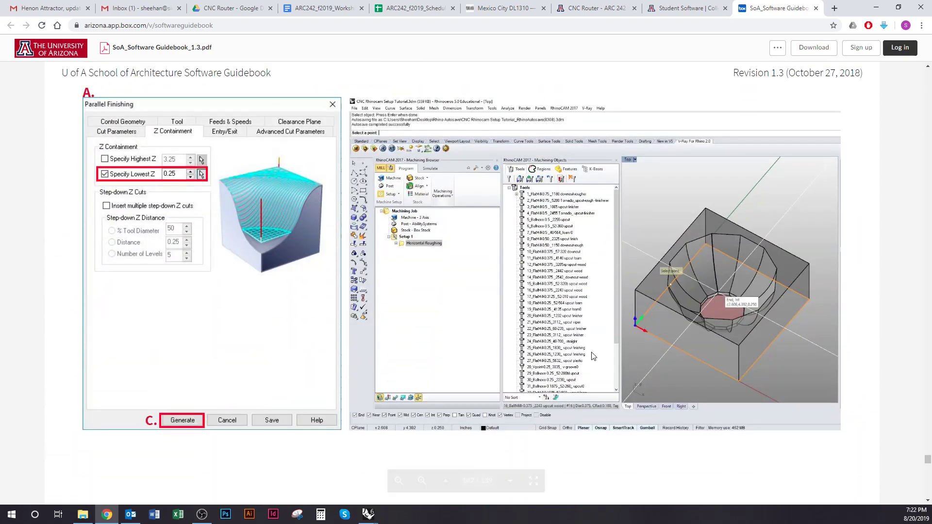
pyautogui.scroll(-10, 598, 298)
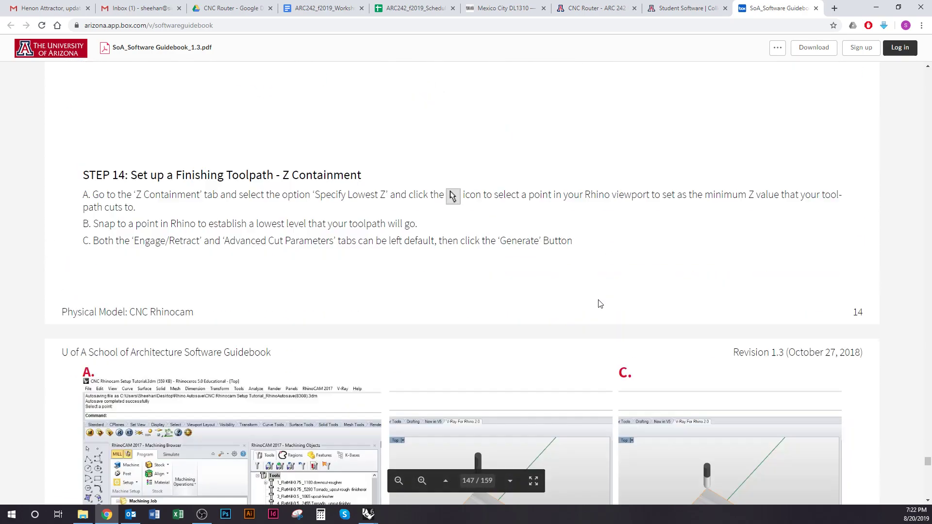
pyautogui.scroll(-1, 598, 299)
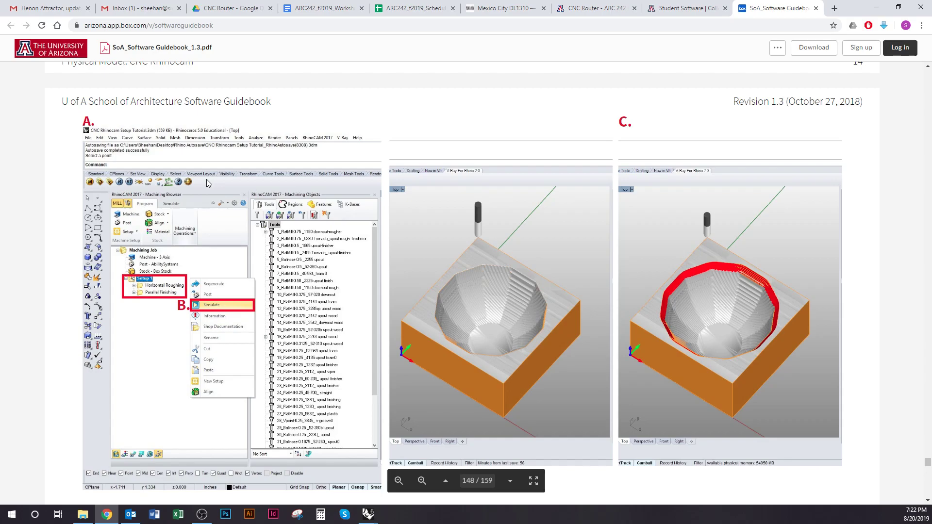
# Step: Switch to Rhino and open a new 3-axis Clear Flats milling operation under Setup 1
pyautogui.hotkey('alt', 'Tab')
pyautogui.scroll(8, 557, 316)
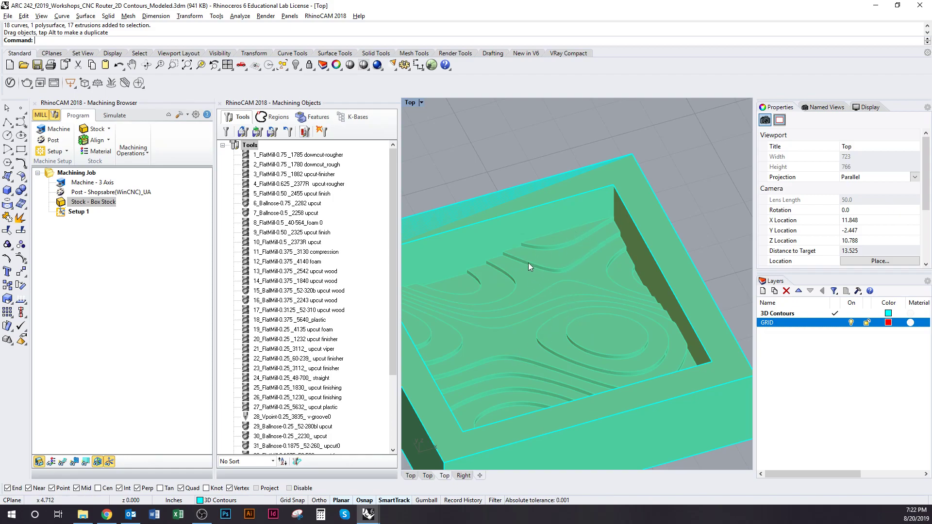
pyautogui.moveTo(531, 307); pyautogui.dragTo(572, 297, button='right')
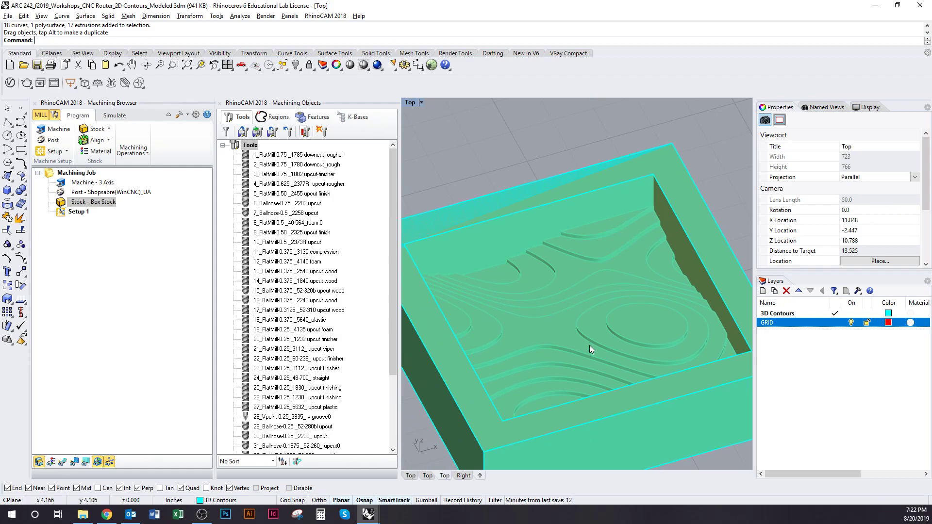
pyautogui.moveTo(612, 344); pyautogui.dragTo(596, 333, button='right')
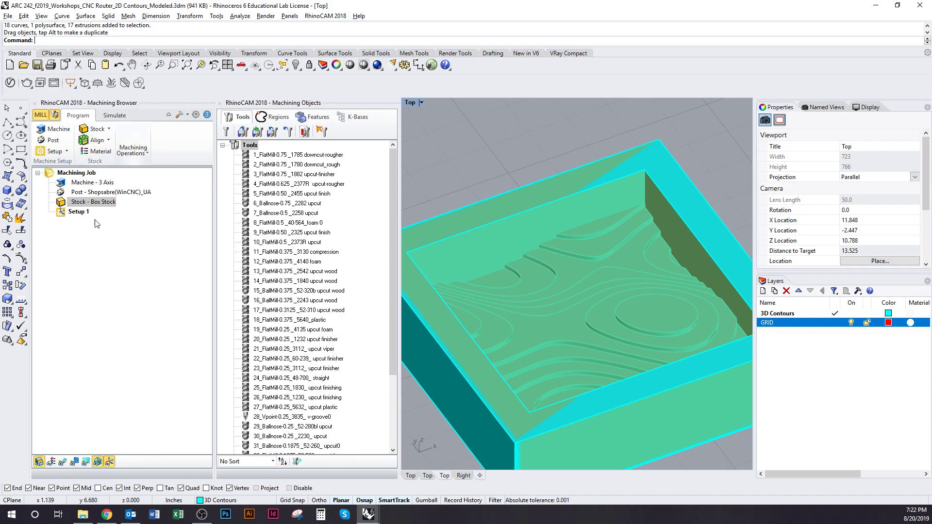
pyautogui.click(78, 212)
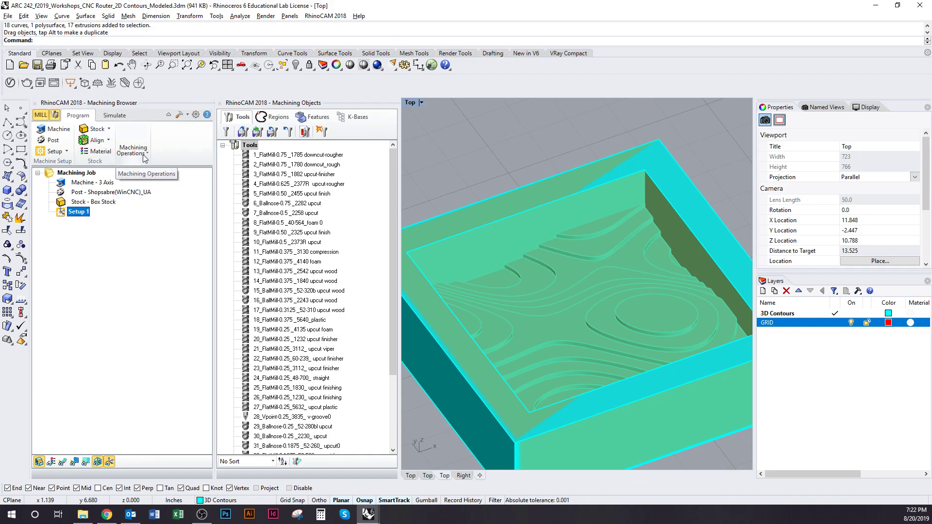
pyautogui.click(145, 158)
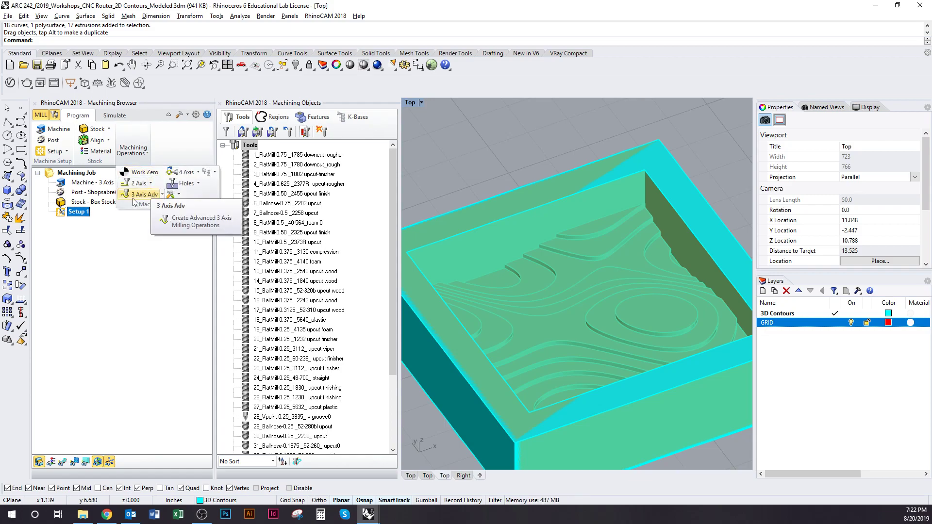
pyautogui.click(163, 194)
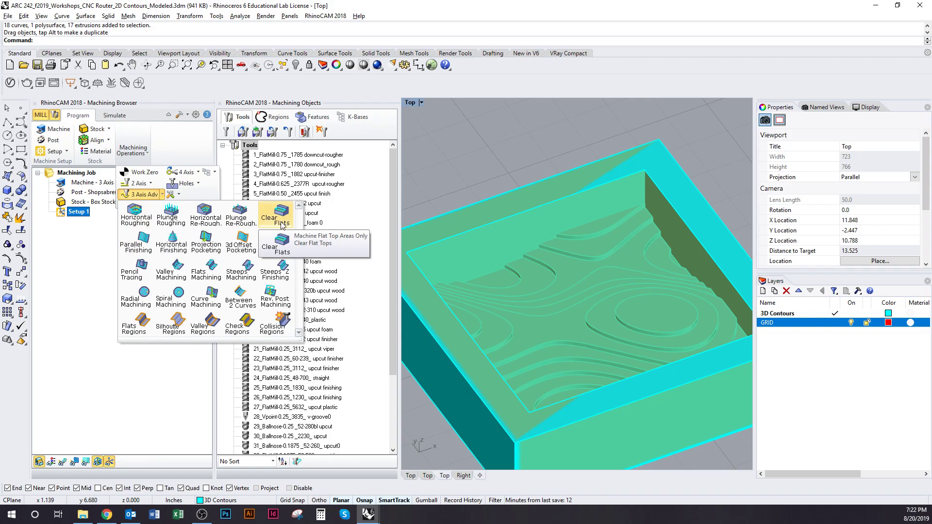
pyautogui.click(281, 223)
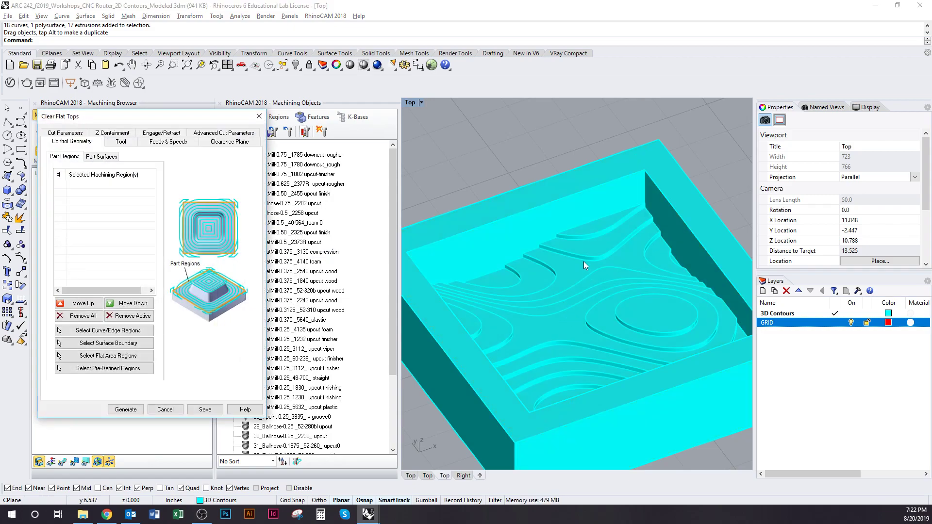
# Step: Assign the inner rectangular flat area on the block's underside as the machining region of the Clear Flat Tops operation
pyautogui.scroll(-2, 582, 274)
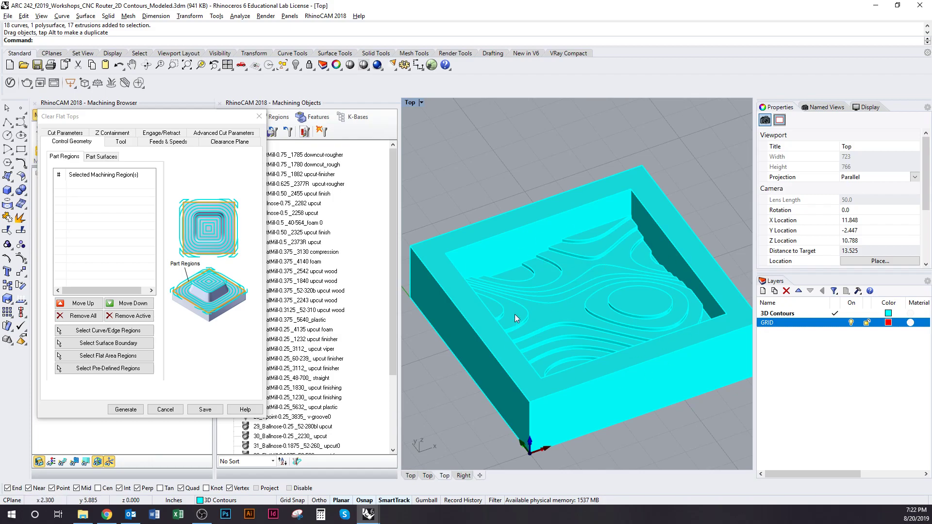
pyautogui.moveTo(604, 296); pyautogui.dragTo(597, 297, button='right')
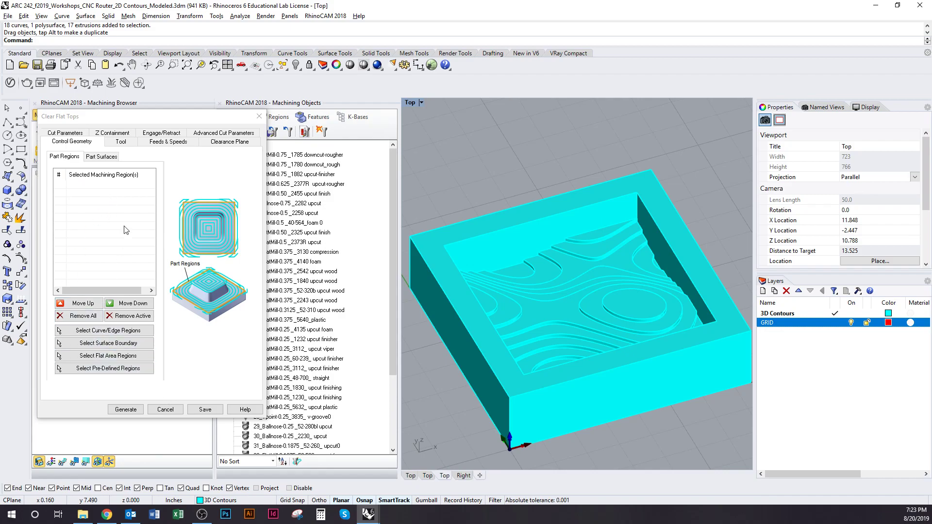
pyautogui.moveTo(145, 122); pyautogui.dragTo(342, 137)
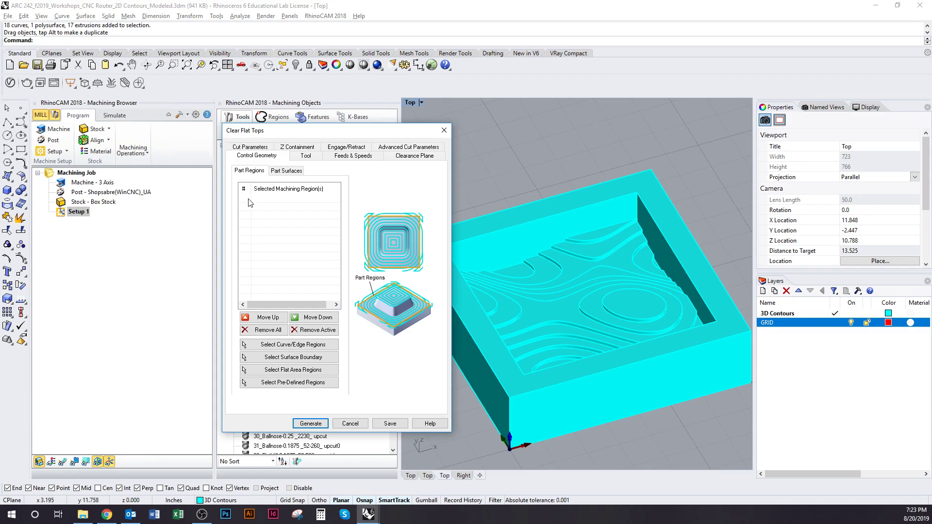
pyautogui.moveTo(331, 130); pyautogui.dragTo(313, 126)
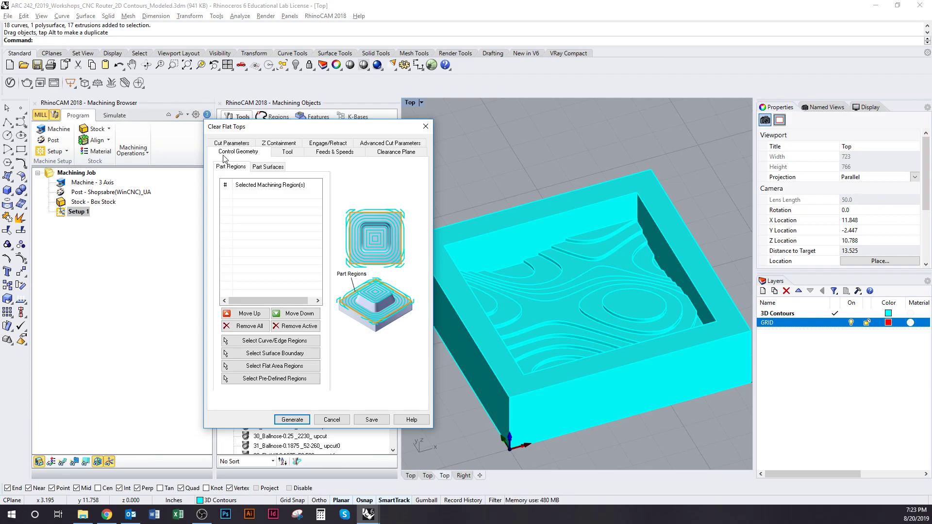
pyautogui.moveTo(531, 318); pyautogui.dragTo(550, 314, button='right')
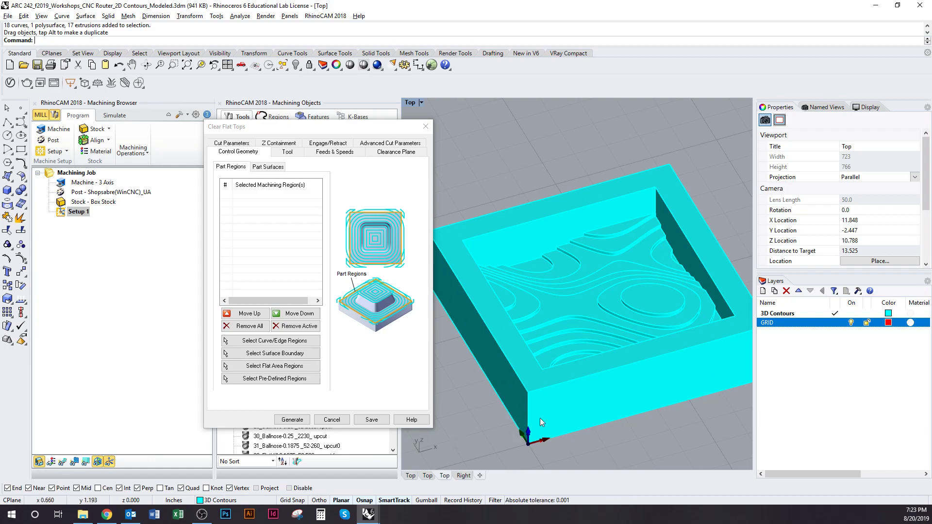
pyautogui.click(266, 373)
pyautogui.moveTo(556, 429); pyautogui.dragTo(556, 190, button='right')
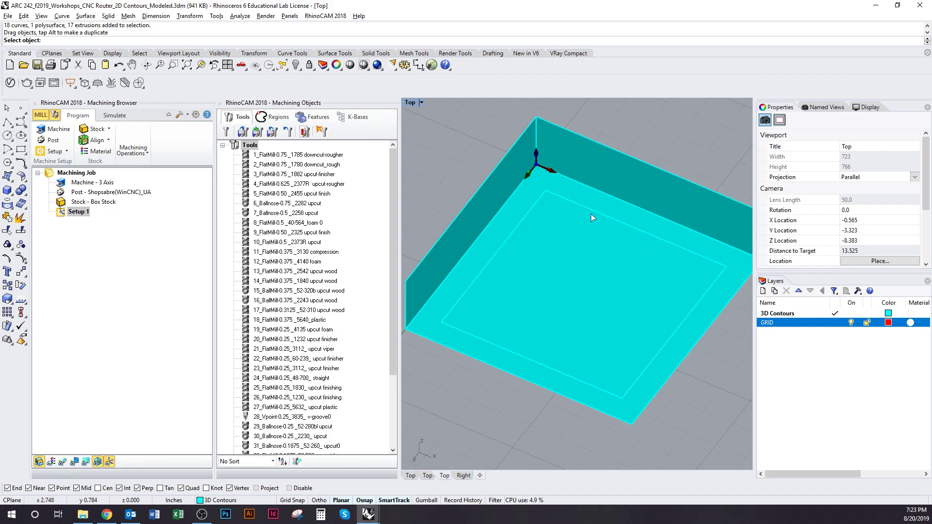
pyautogui.moveTo(534, 365)
pyautogui.mouseDown(button='right')
pyautogui.moveTo(547, 224)
pyautogui.moveTo(538, 352)
pyautogui.mouseUp(button='right')
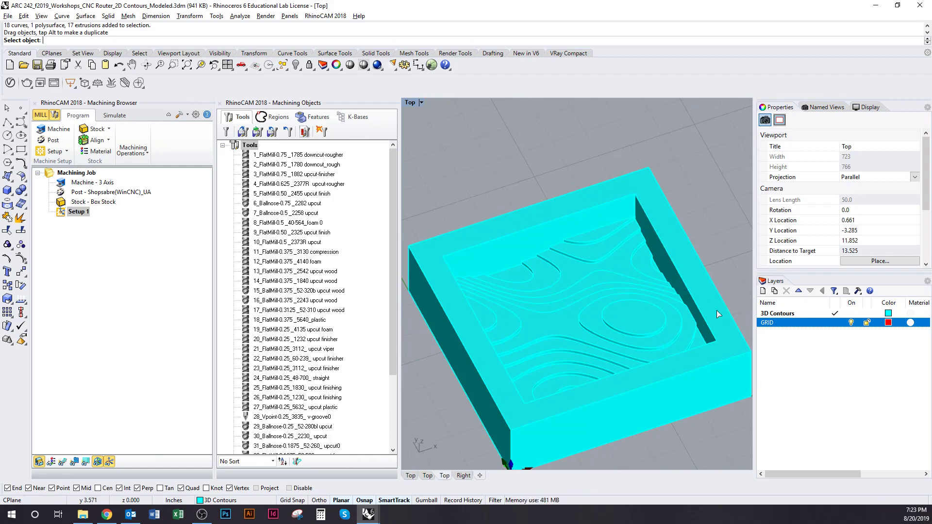
pyautogui.moveTo(574, 429); pyautogui.dragTo(589, 267, button='right')
pyautogui.moveTo(575, 206); pyautogui.dragTo(581, 224, button='right')
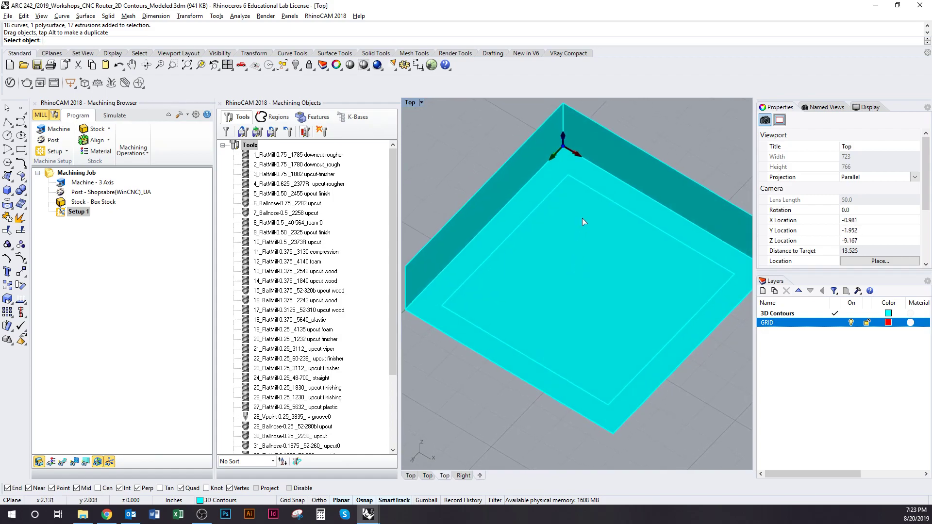
pyautogui.click(622, 238)
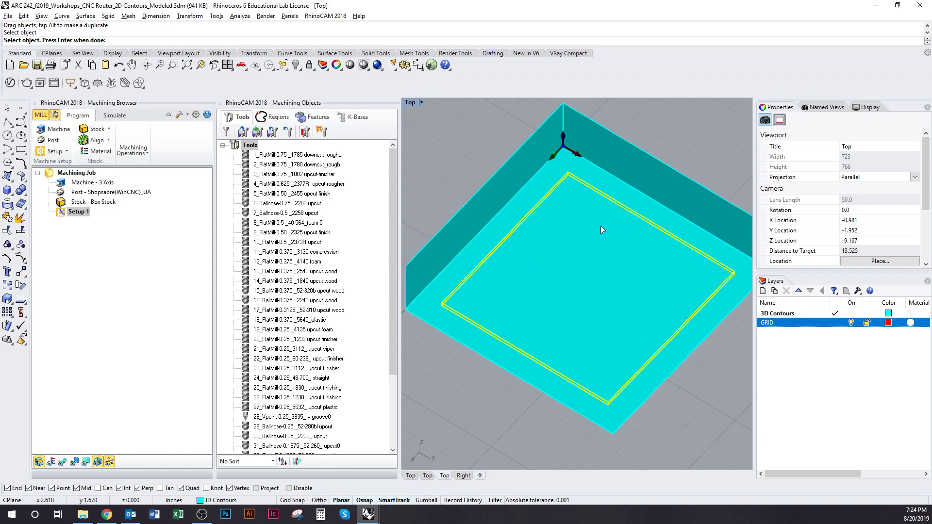
pyautogui.press('Return')
pyautogui.moveTo(578, 283); pyautogui.dragTo(616, 303, button='right')
pyautogui.moveTo(515, 243); pyautogui.dragTo(476, 259, button='right')
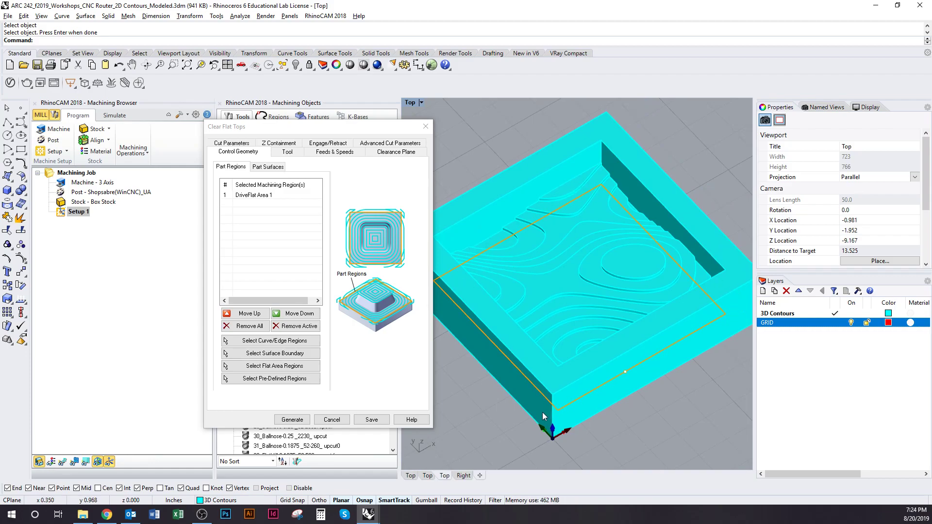
# Step: Browse the tools available for the Clear Flat Tops operation, highlighting 1_FlatMill-0.75 _1785 downcut-rougher
pyautogui.scroll(-2, 575, 408)
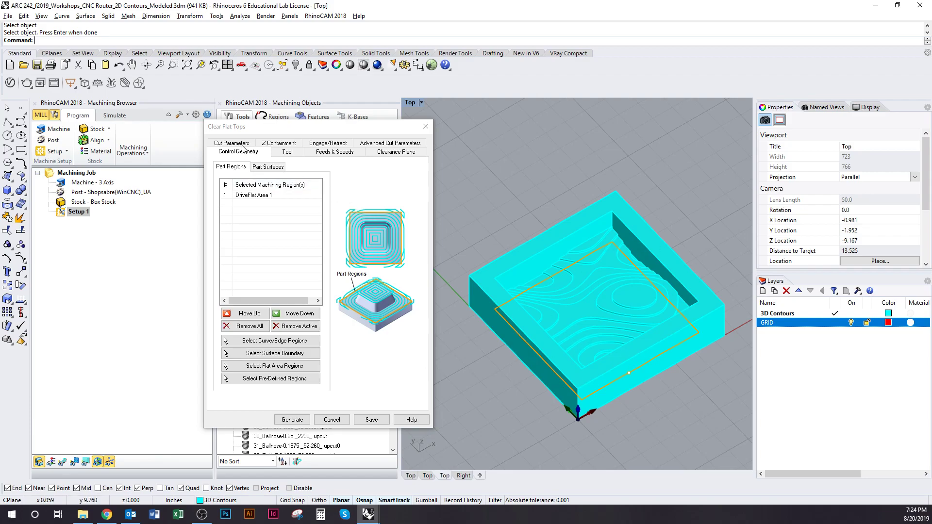
pyautogui.moveTo(634, 382); pyautogui.dragTo(637, 373, button='right')
pyautogui.keyDown('ctrl'); pyautogui.keyDown('shift'); pyautogui.moveTo(640, 321); pyautogui.dragTo(581, 368, button='right'); pyautogui.keyUp('shift'); pyautogui.keyUp('ctrl')
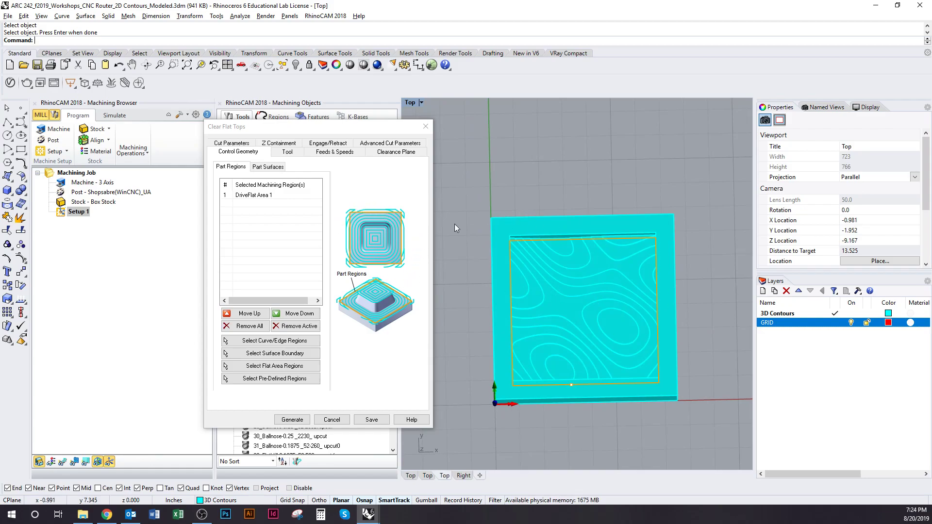
pyautogui.click(286, 152)
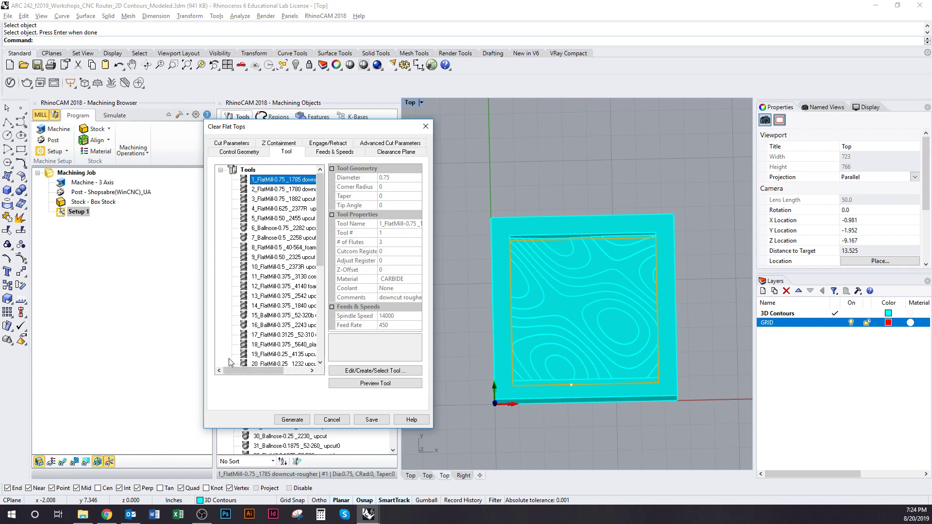
pyautogui.moveTo(243, 371); pyautogui.dragTo(261, 371)
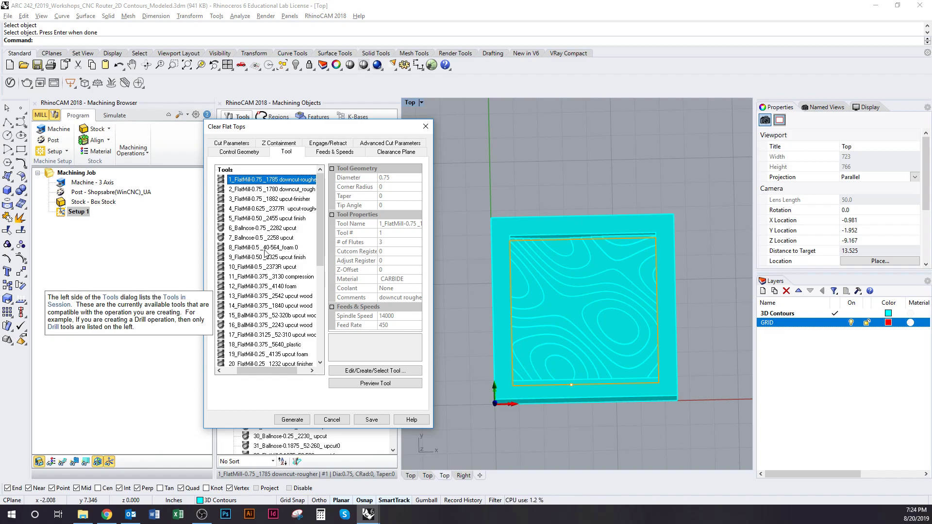
pyautogui.click(231, 180)
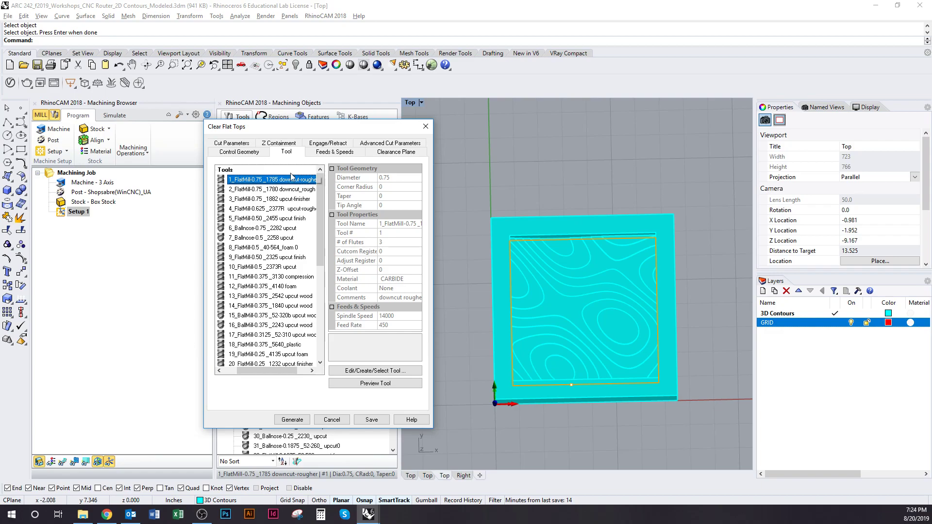
pyautogui.moveTo(320, 131); pyautogui.dragTo(309, 139)
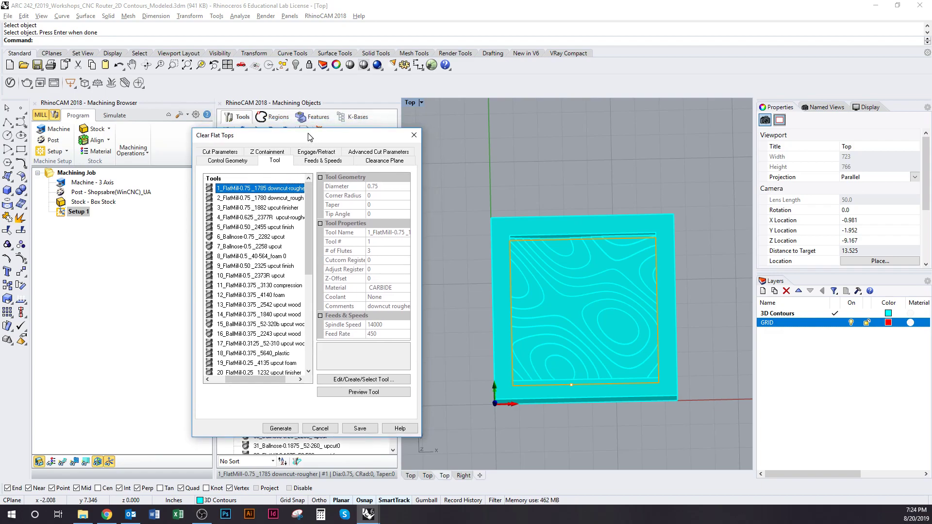
pyautogui.click(235, 189)
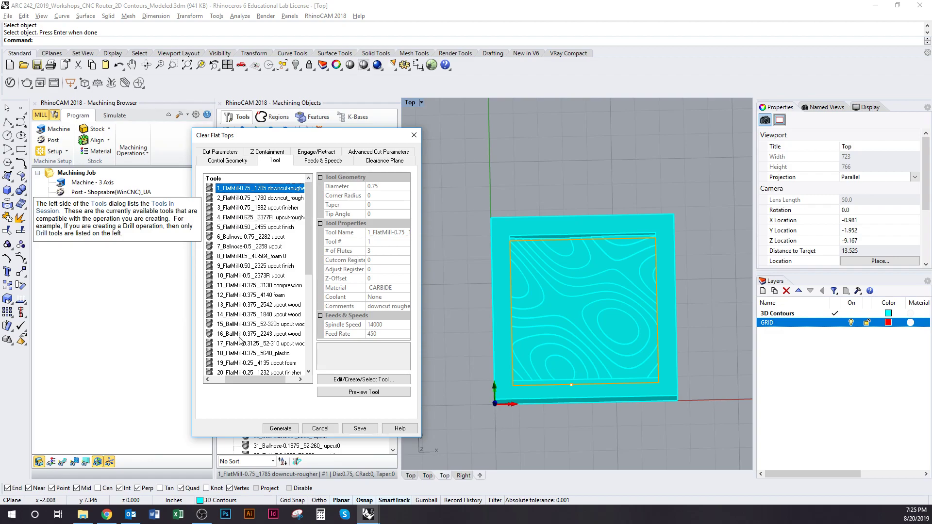
# Step: Inspect the dimensions of the 1_FlatMill-0.75 downcut-rougher, and set the operation's tool to 7_Ballnose-0.5 _2258 upcut
pyautogui.doubleClick(235, 189)
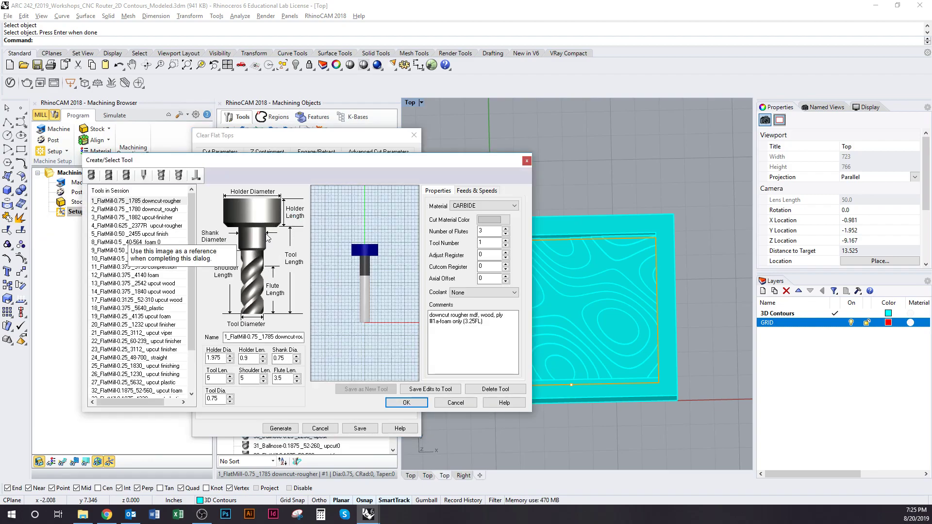
pyautogui.moveTo(324, 160); pyautogui.dragTo(300, 151)
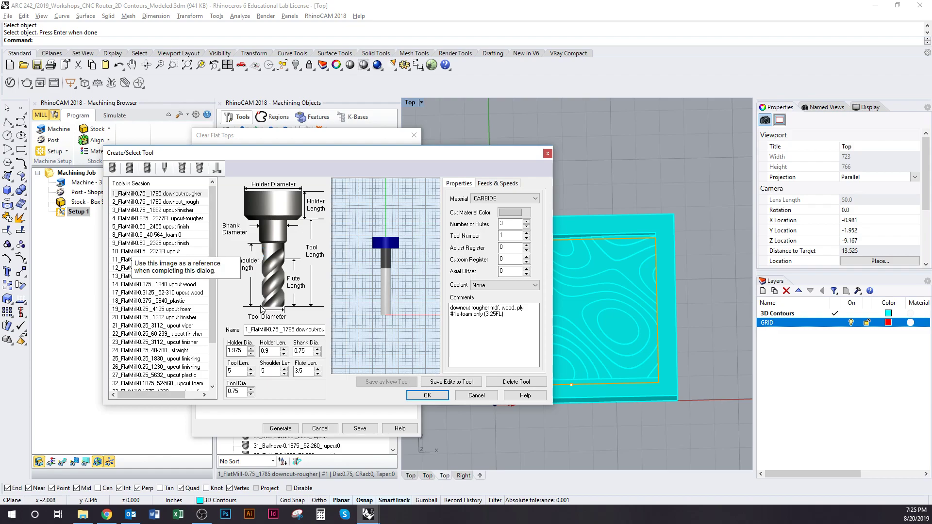
pyautogui.click(445, 398)
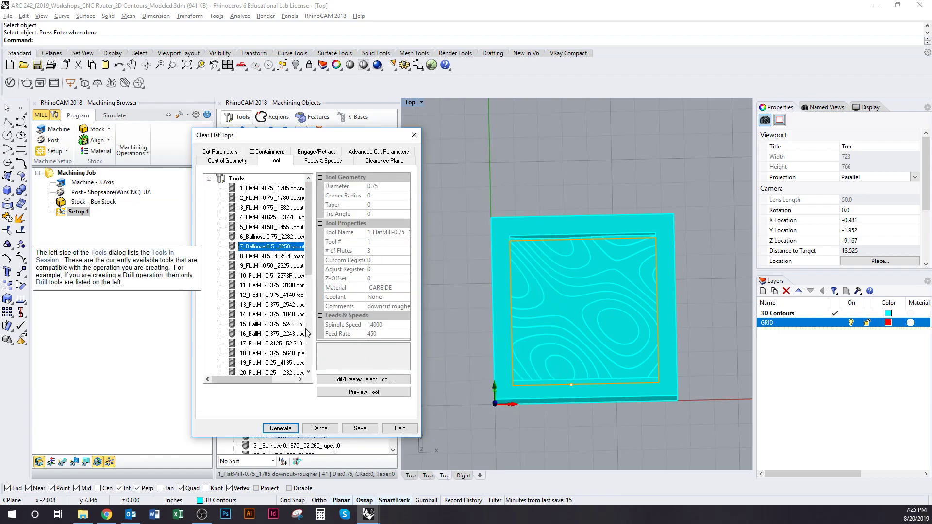
pyautogui.click(364, 379)
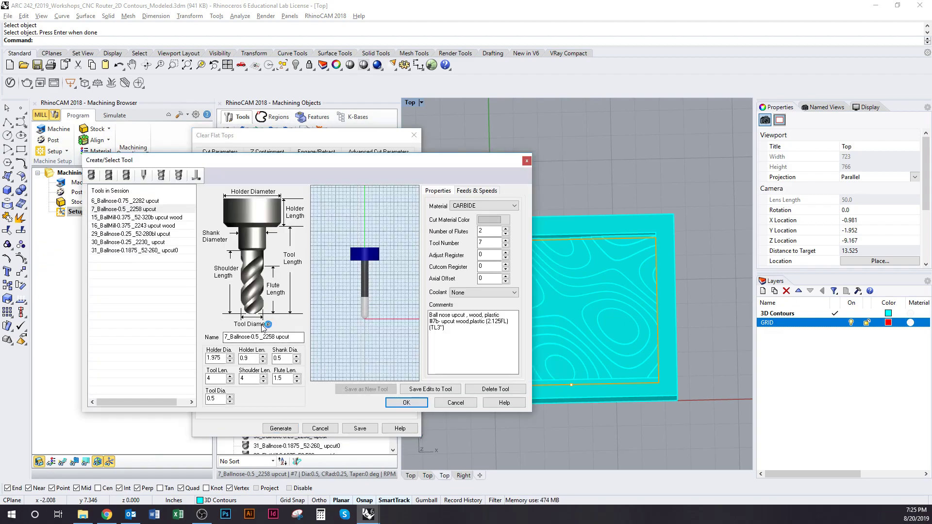
pyautogui.click(405, 402)
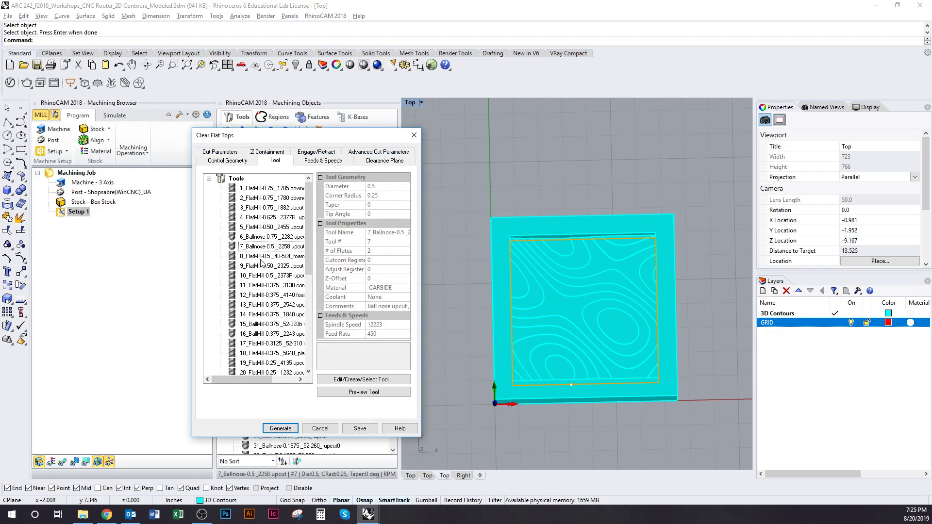
# Step: Switch to Chrome and review the guidebook's pages on simulating the roughing toolpath and setting up and simulating the finishing toolpath
pyautogui.click(107, 515)
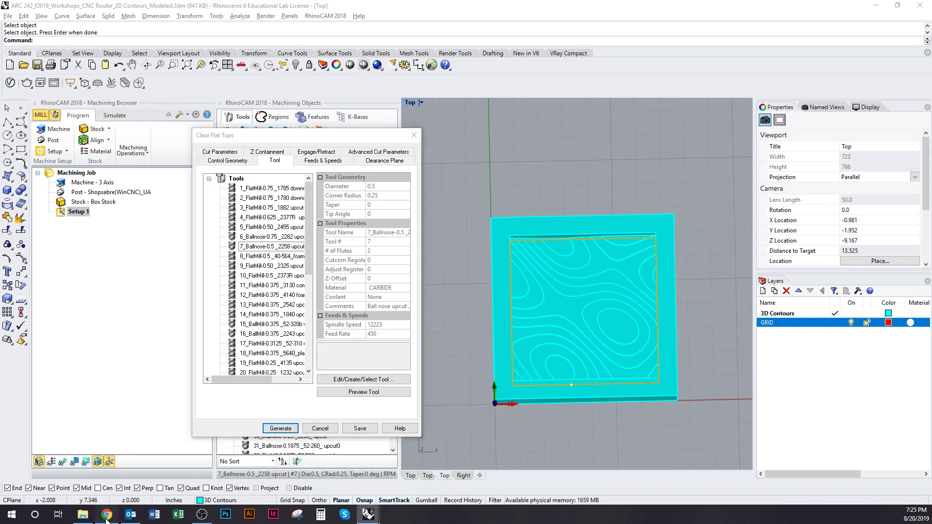
pyautogui.scroll(20, 563, 306)
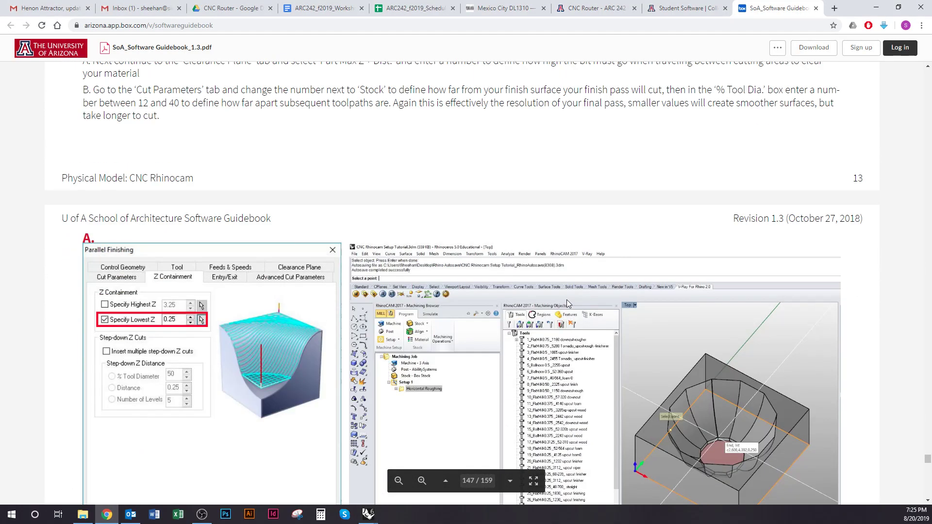
pyautogui.scroll(20, 568, 303)
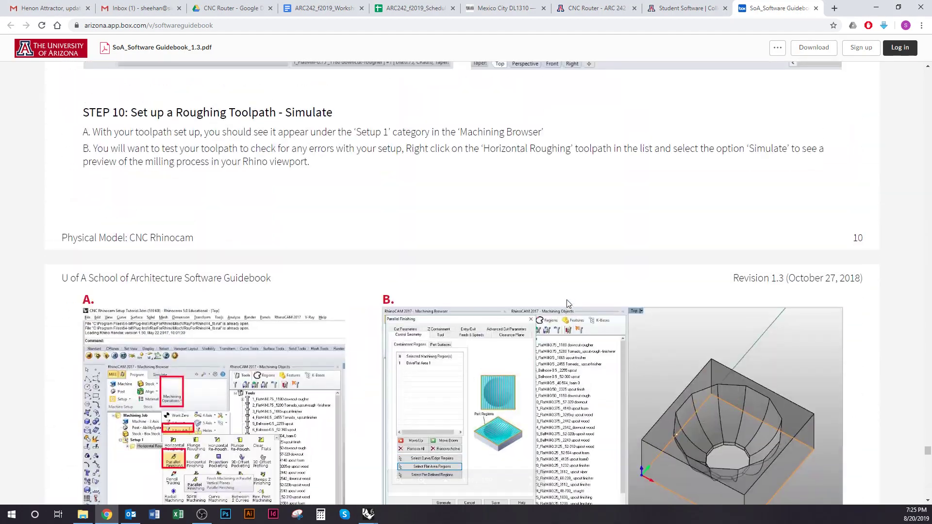
pyautogui.scroll(-20, 573, 302)
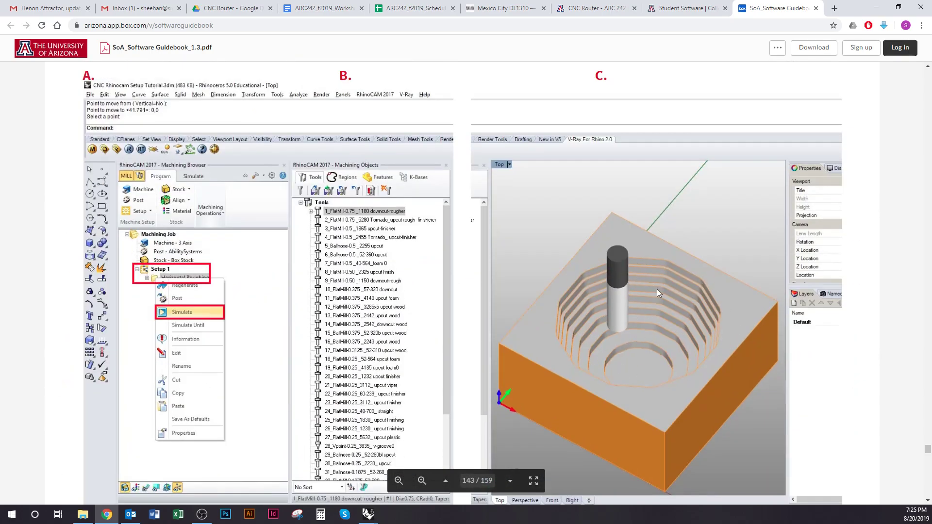
pyautogui.scroll(-20, 530, 262)
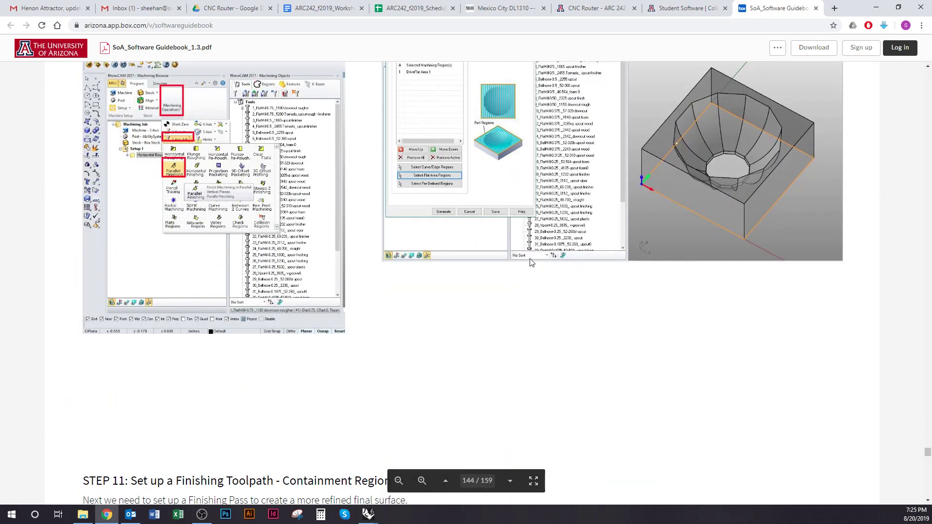
pyautogui.scroll(-15, 530, 262)
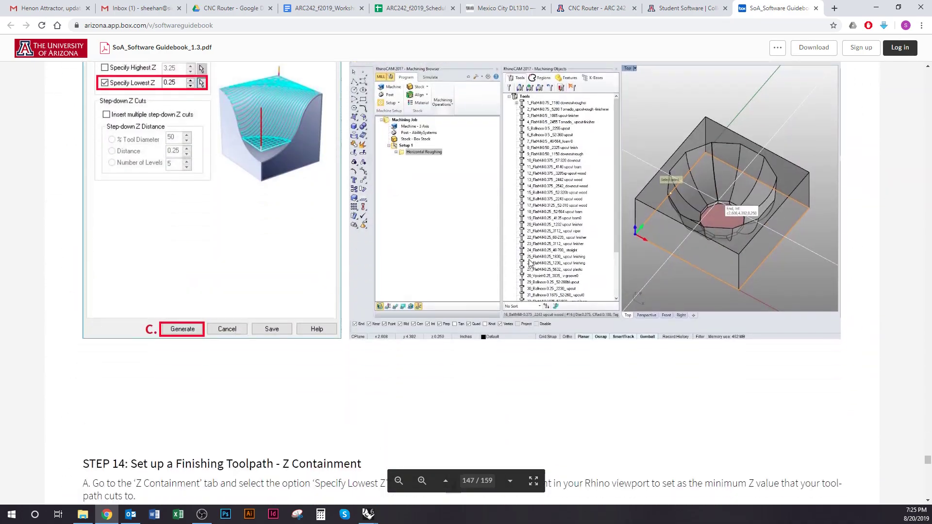
pyautogui.scroll(2, 538, 274)
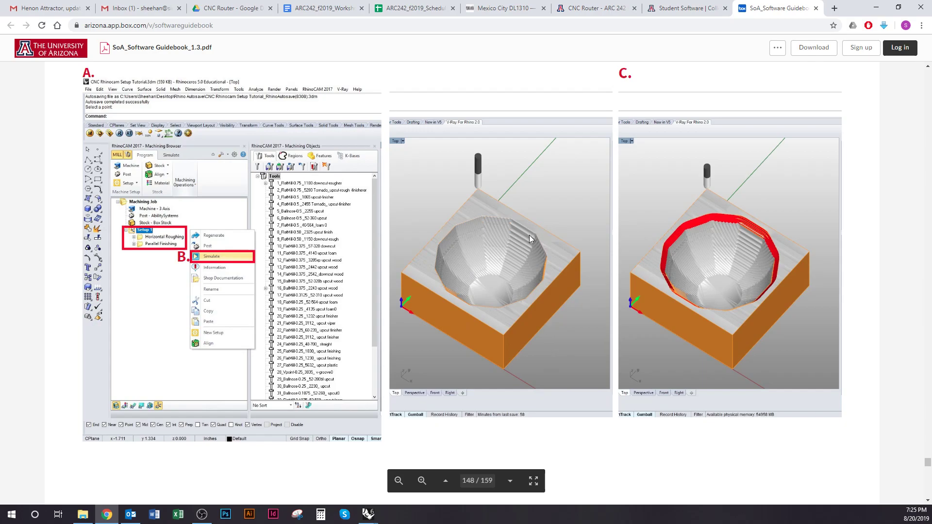
# Step: Switch back to Rhino and compare the contour cavity with the bits listed for the Clear Flat Tops operation, down to the smallest
pyautogui.hotkey('alt', 'Tab')
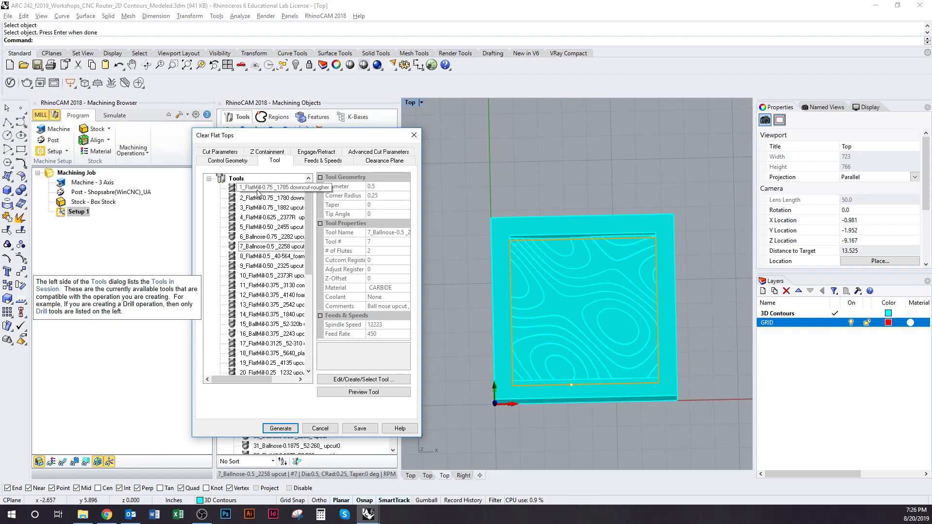
pyautogui.moveTo(596, 405); pyautogui.dragTo(543, 352, button='right')
pyautogui.scroll(5, 581, 307)
pyautogui.keyDown('shift'); pyautogui.moveTo(581, 308); pyautogui.dragTo(583, 331, button='right'); pyautogui.keyUp('shift')
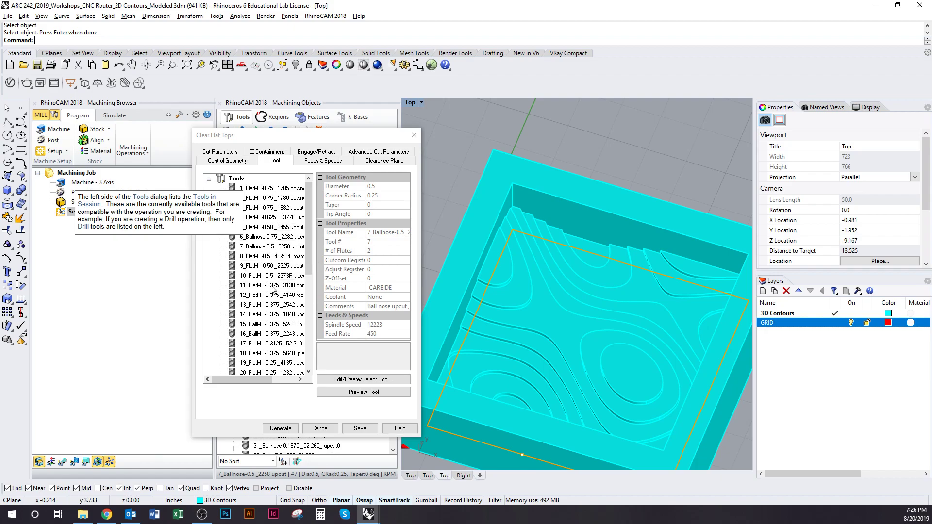
pyautogui.scroll(-7, 270, 273)
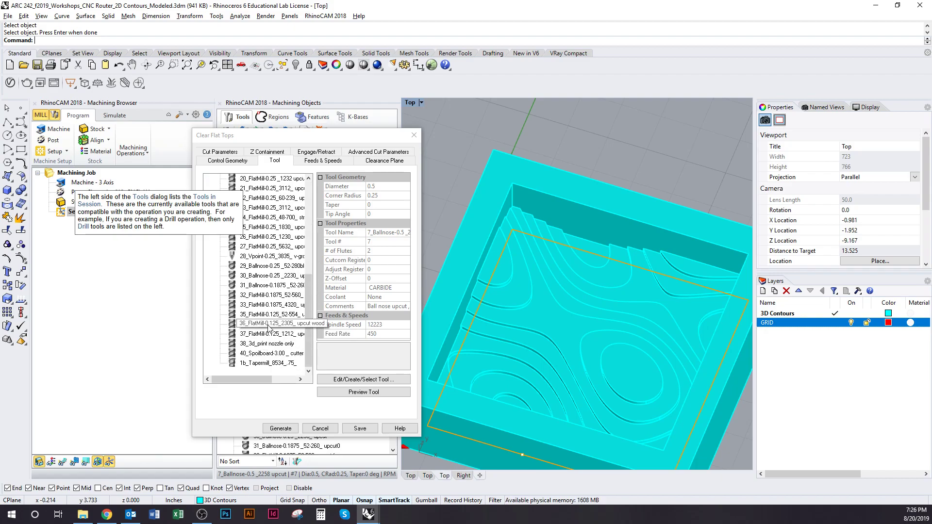
pyautogui.scroll(7, 268, 326)
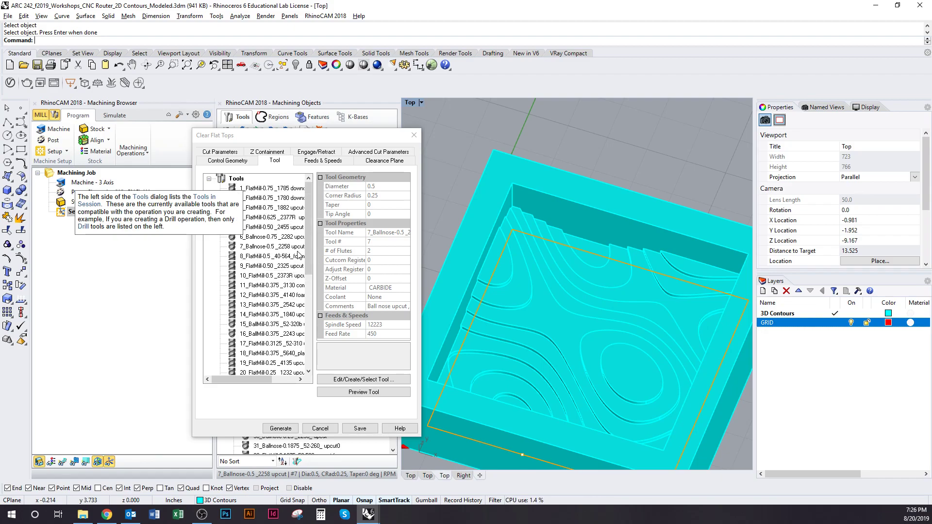
# Step: Examine the stepped contours and inner walls of the block's cavity from several angles to judge which bit size fits
pyautogui.keyDown('ctrl'); pyautogui.keyDown('shift'); pyautogui.moveTo(569, 337); pyautogui.dragTo(645, 316, button='right'); pyautogui.keyUp('shift'); pyautogui.keyUp('ctrl')
pyautogui.scroll(4, 670, 350)
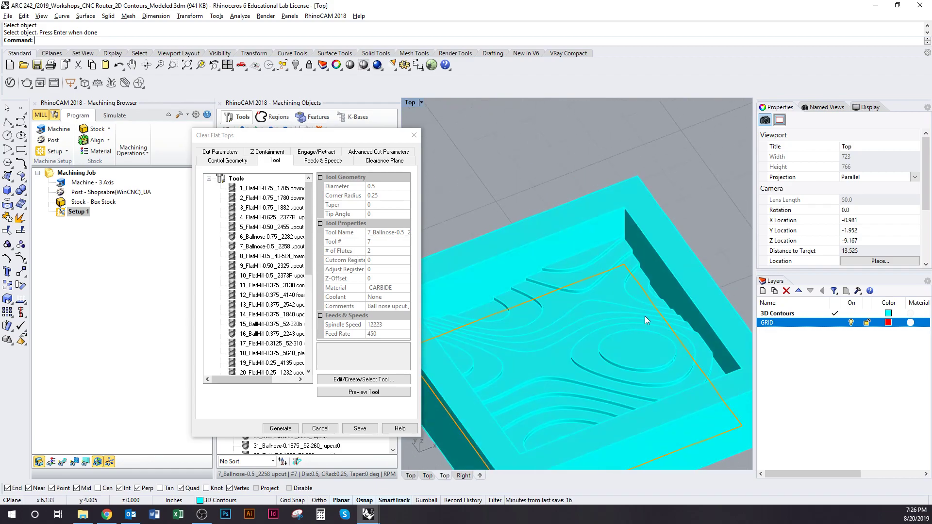
pyautogui.keyDown('ctrl'); pyautogui.keyDown('shift'); pyautogui.moveTo(572, 299); pyautogui.dragTo(554, 282, button='right'); pyautogui.keyUp('shift'); pyautogui.keyUp('ctrl')
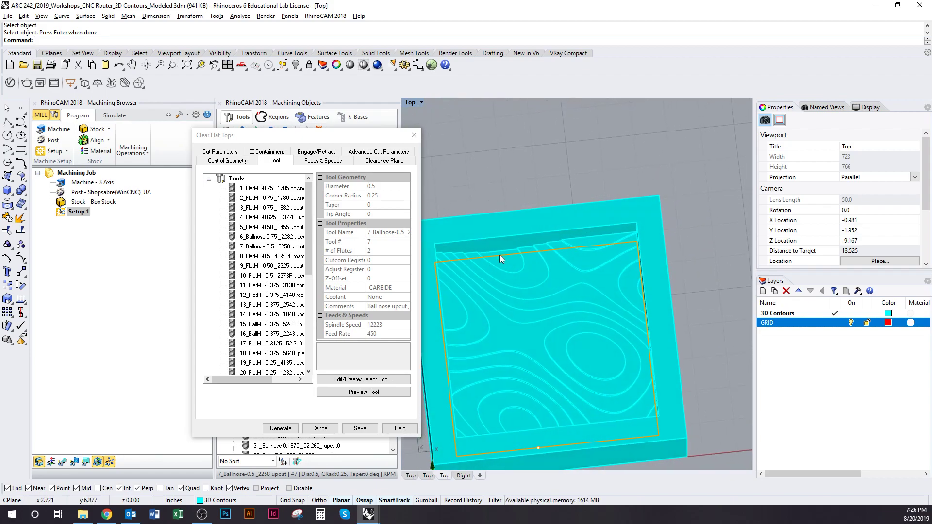
pyautogui.keyDown('ctrl'); pyautogui.keyDown('shift'); pyautogui.moveTo(536, 336); pyautogui.dragTo(710, 312, button='right'); pyautogui.keyUp('shift'); pyautogui.keyUp('ctrl')
pyautogui.scroll(4, 721, 241)
pyautogui.scroll(-4, 717, 275)
pyautogui.keyDown('ctrl'); pyautogui.keyDown('shift'); pyautogui.moveTo(717, 276); pyautogui.dragTo(675, 283, button='right'); pyautogui.keyUp('shift'); pyautogui.keyUp('ctrl')
pyautogui.scroll(4, 639, 157)
pyautogui.scroll(-4, 650, 153)
pyautogui.keyDown('ctrl'); pyautogui.keyDown('shift'); pyautogui.moveTo(662, 214); pyautogui.dragTo(574, 201, button='right'); pyautogui.keyUp('shift'); pyautogui.keyUp('ctrl')
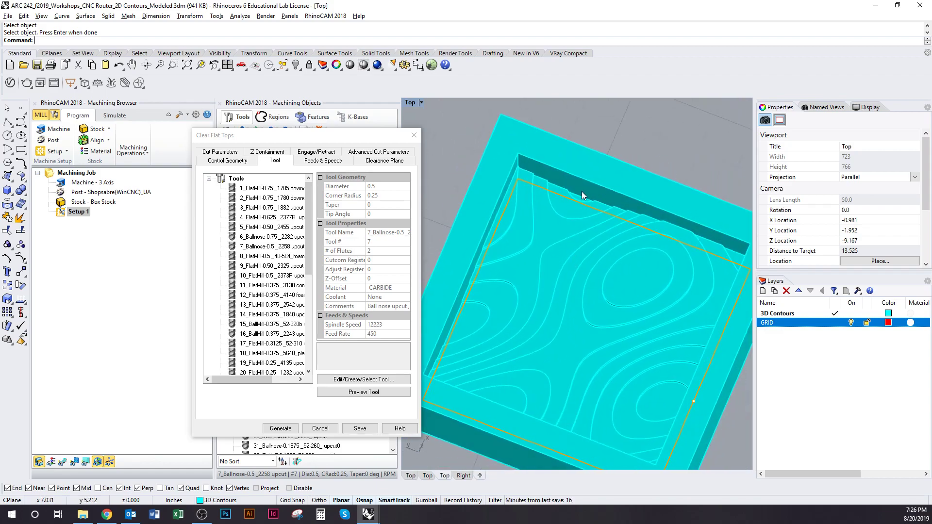
pyautogui.moveTo(559, 299); pyautogui.dragTo(503, 296, button='right')
pyautogui.keyDown('ctrl'); pyautogui.keyDown('shift'); pyautogui.moveTo(503, 296); pyautogui.dragTo(475, 260, button='right'); pyautogui.keyUp('shift'); pyautogui.keyUp('ctrl')
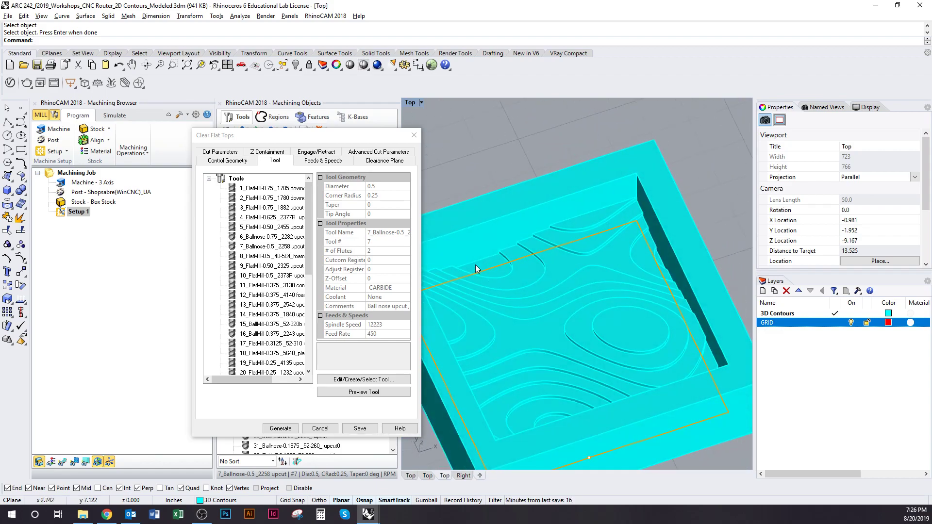
pyautogui.keyDown('ctrl'); pyautogui.keyDown('shift'); pyautogui.moveTo(549, 297); pyautogui.dragTo(542, 453, button='right'); pyautogui.keyUp('shift'); pyautogui.keyUp('ctrl')
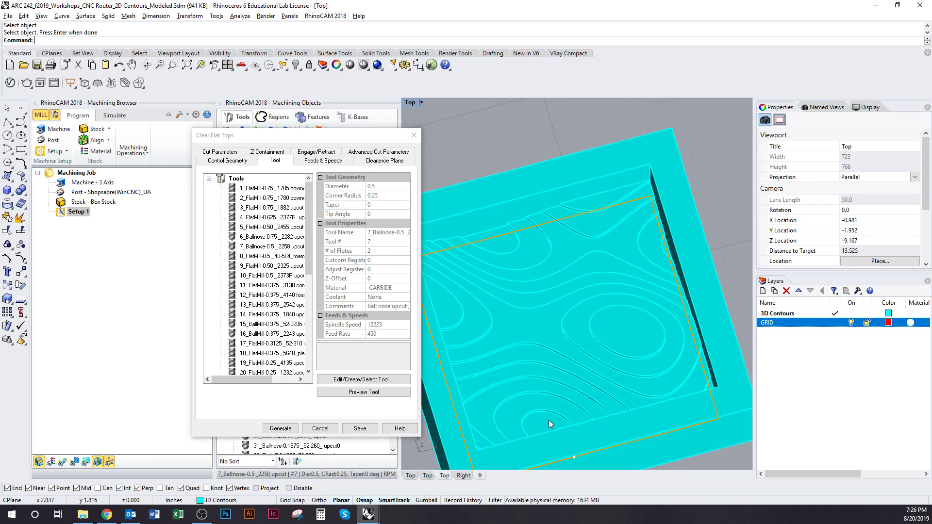
pyautogui.keyDown('ctrl'); pyautogui.keyDown('shift'); pyautogui.moveTo(550, 424); pyautogui.dragTo(460, 404, button='right'); pyautogui.keyUp('shift'); pyautogui.keyUp('ctrl')
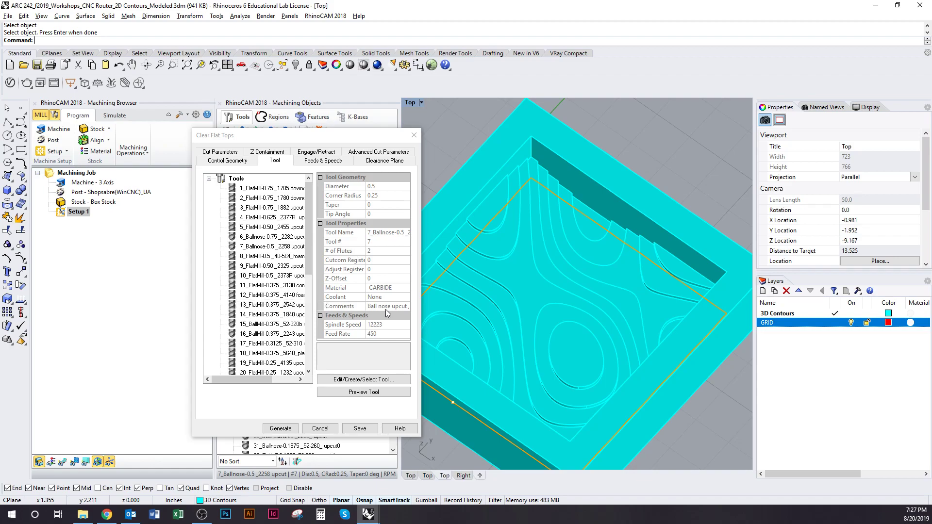
# Step: Check the properties and comments of 11_FlatMill-0.375 _3130 compression and 12_FlatMill-0.375 _4140 foam against the block
pyautogui.click(291, 285)
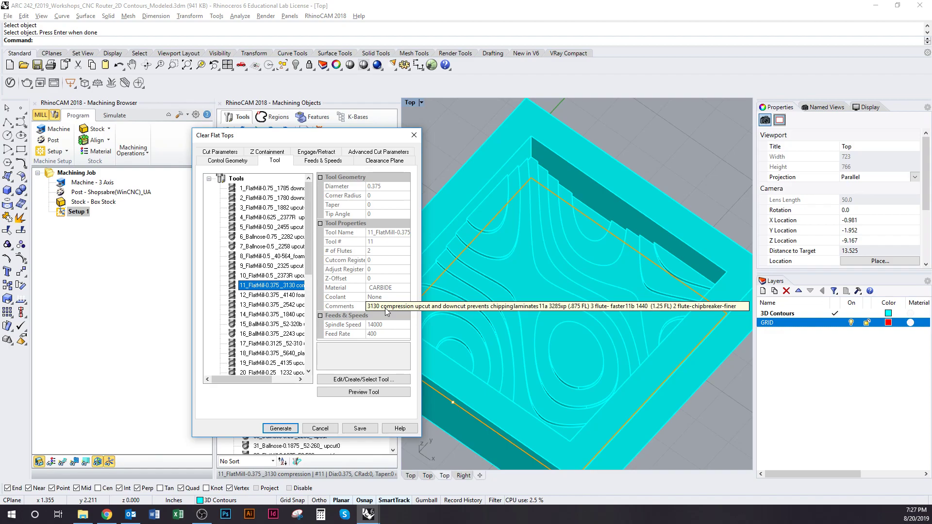
pyautogui.press('Down')
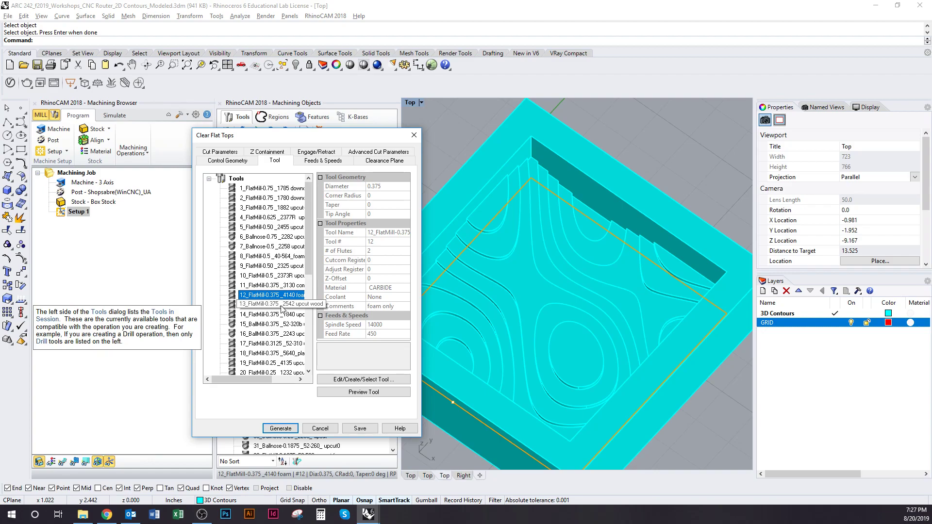
pyautogui.moveTo(598, 372); pyautogui.dragTo(594, 361, button='right')
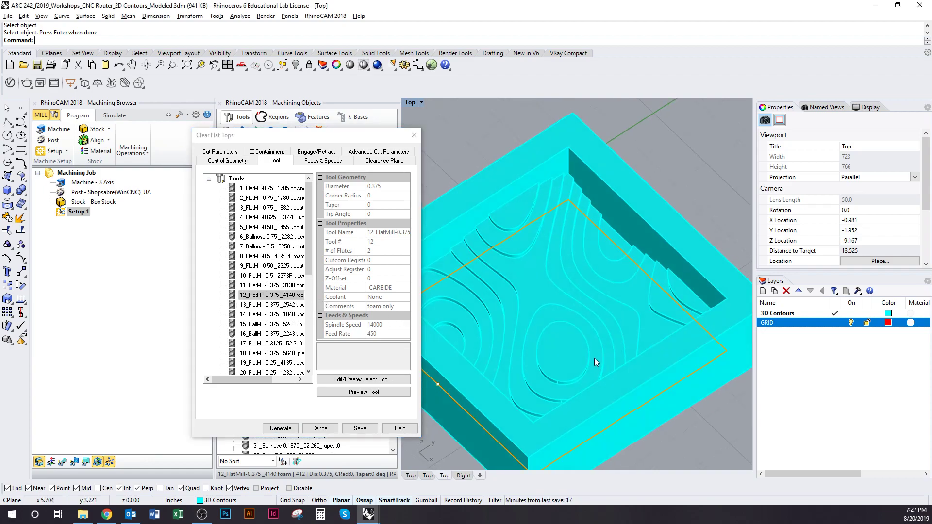
pyautogui.scroll(-8, 585, 335)
pyautogui.moveTo(569, 307); pyautogui.dragTo(616, 308, button='right')
pyautogui.scroll(4, 537, 342)
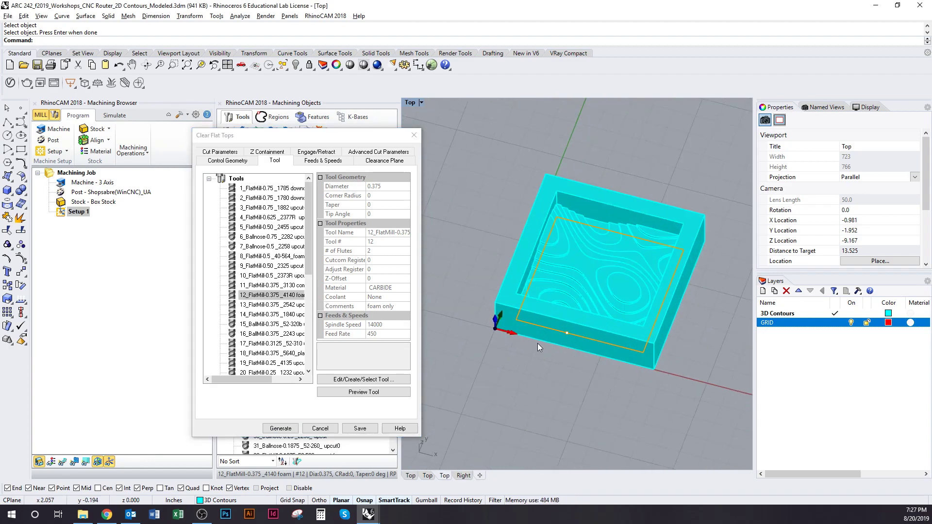
# Step: Highlight 13_FlatMill-0.375 _2542 upcut wood with its full name readable, and inspect its tool length and other dimensions
pyautogui.moveTo(258, 378); pyautogui.dragTo(268, 378)
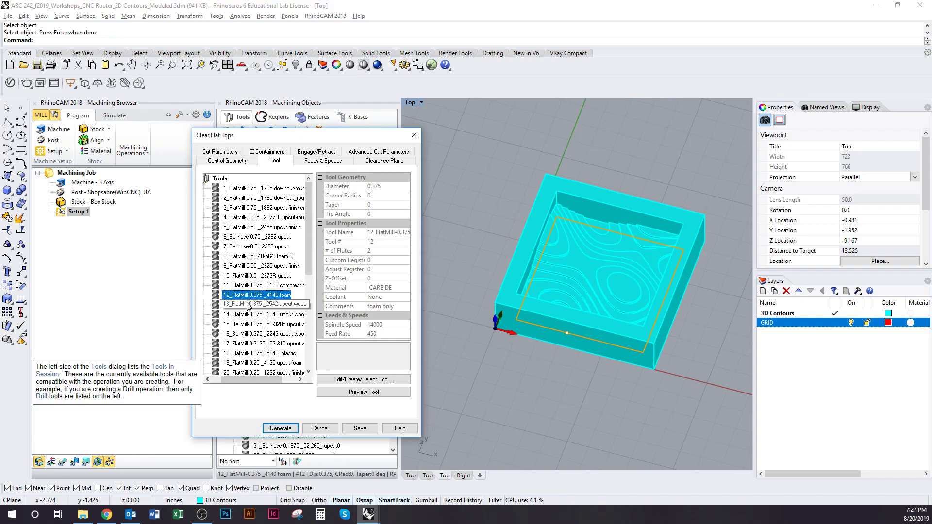
pyautogui.click(247, 305)
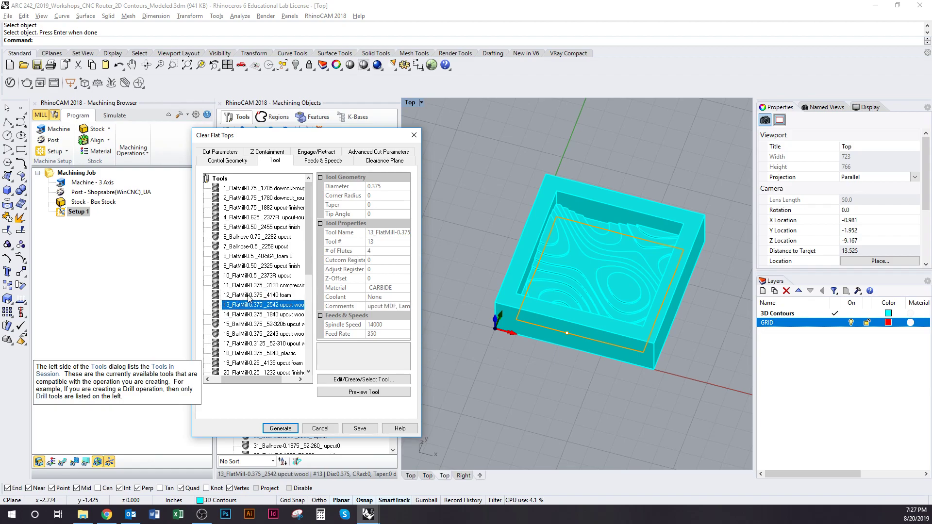
pyautogui.scroll(5, 585, 291)
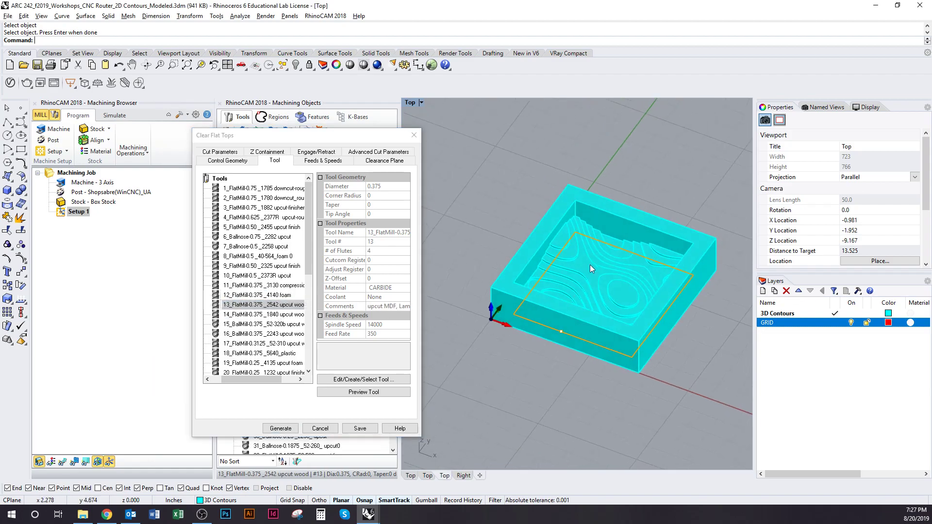
pyautogui.moveTo(574, 301); pyautogui.dragTo(584, 306, button='right')
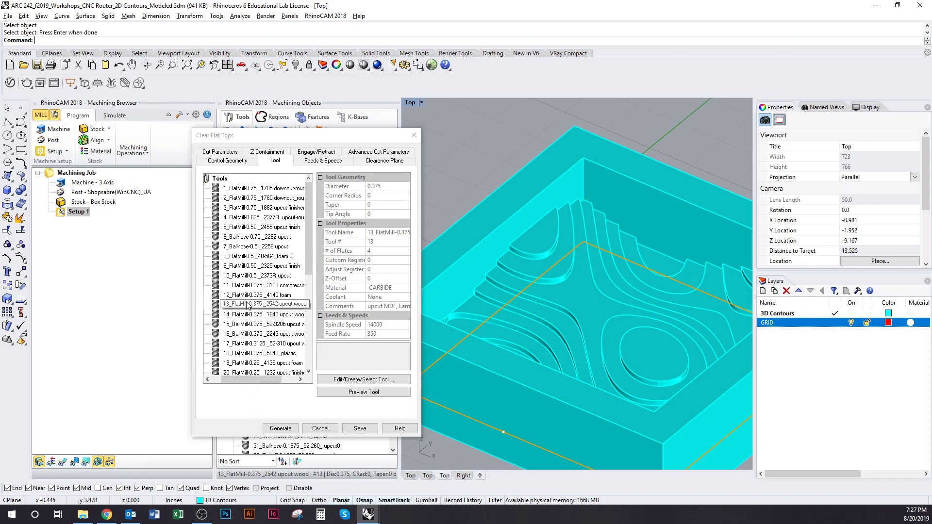
pyautogui.click(363, 379)
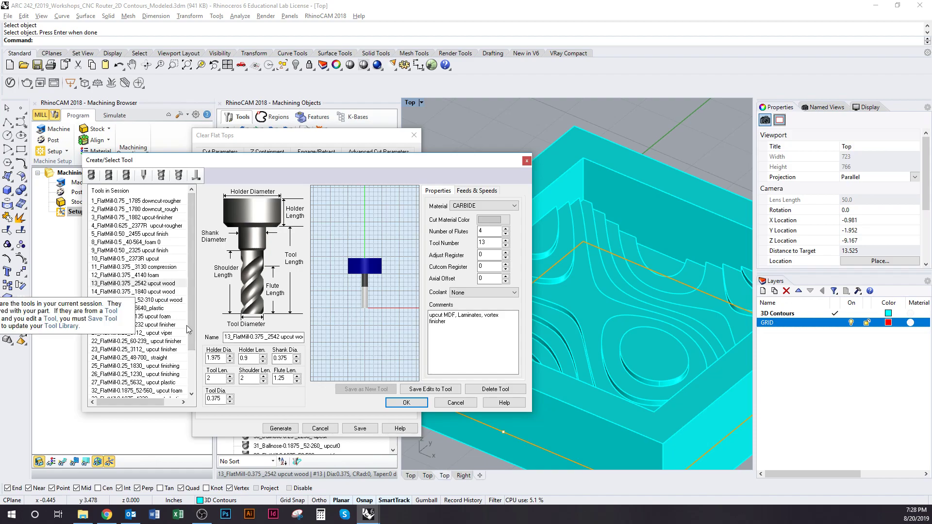
pyautogui.click(220, 379)
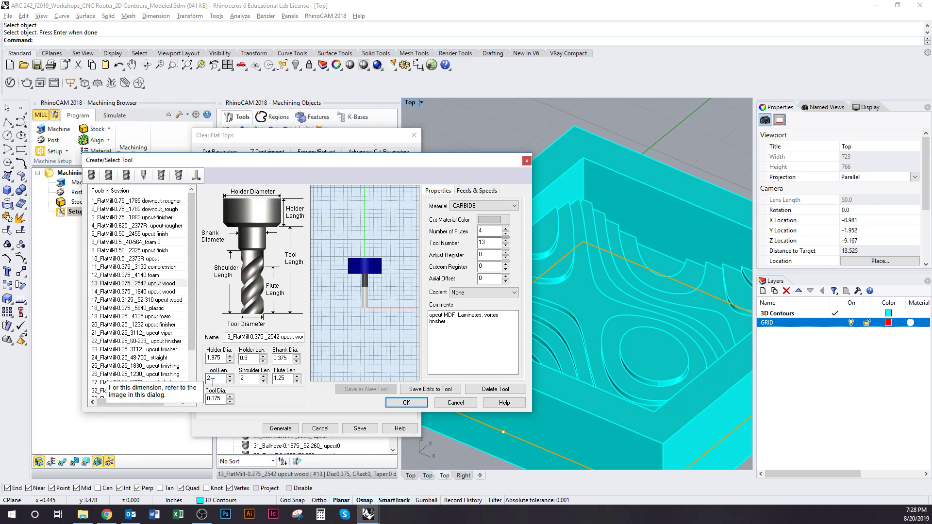
# Step: Compare the dimensions and comments of the session's flat mills from 11_FlatMill-0.375 _3130 compression to 20_FlatMill-0.25 _1232 upcut finisher
pyautogui.click(137, 275)
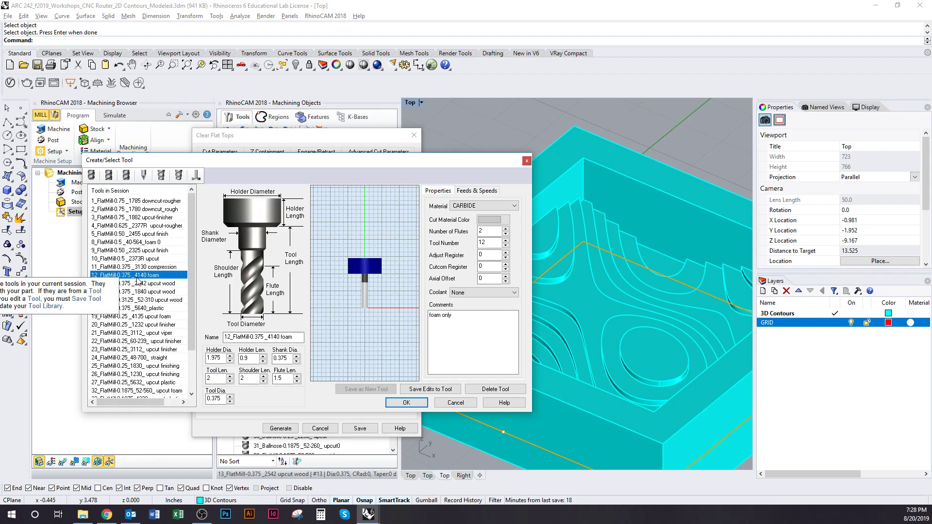
pyautogui.click(139, 267)
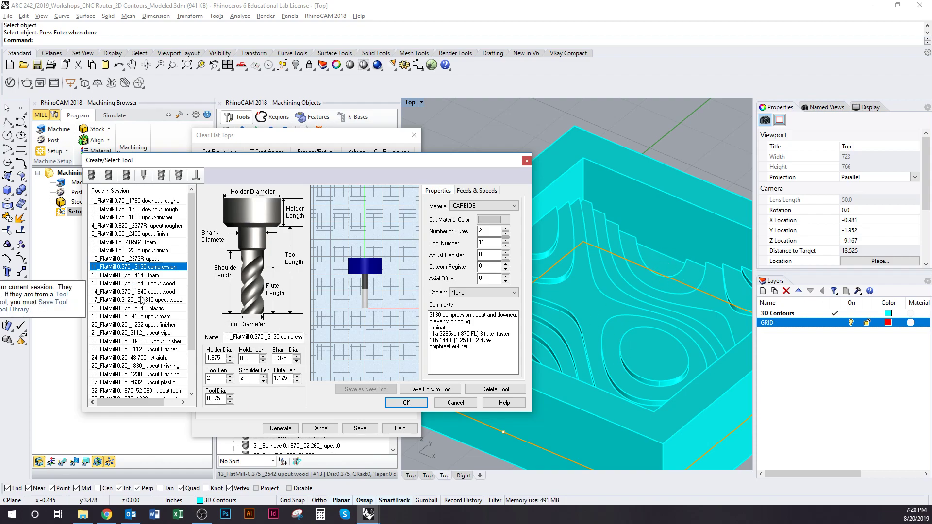
pyautogui.click(123, 275)
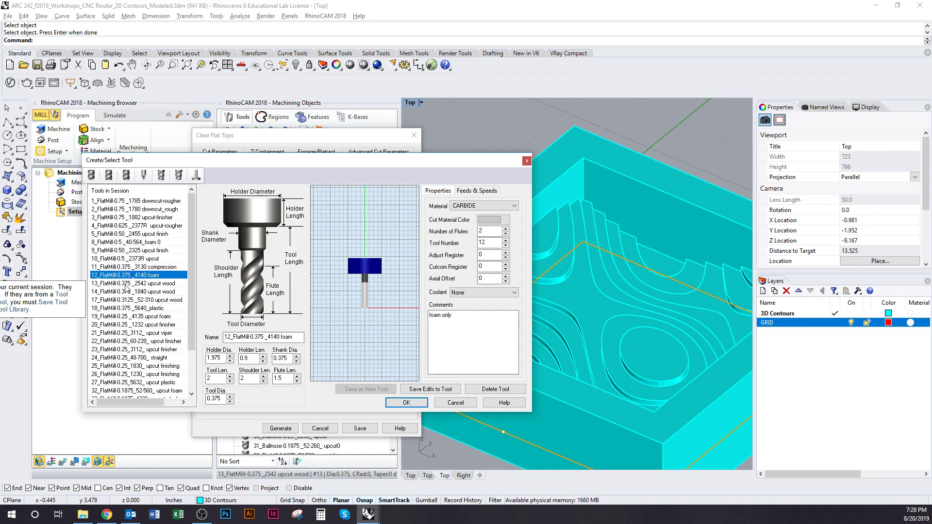
pyautogui.click(126, 283)
pyautogui.click(124, 292)
pyautogui.click(124, 301)
pyautogui.click(122, 309)
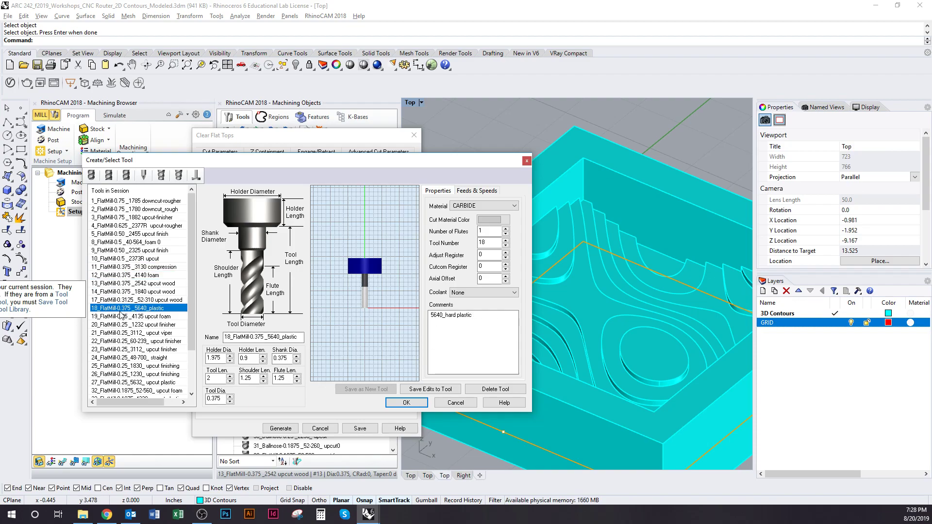
pyautogui.click(118, 318)
pyautogui.click(119, 325)
pyautogui.click(116, 318)
pyautogui.click(121, 309)
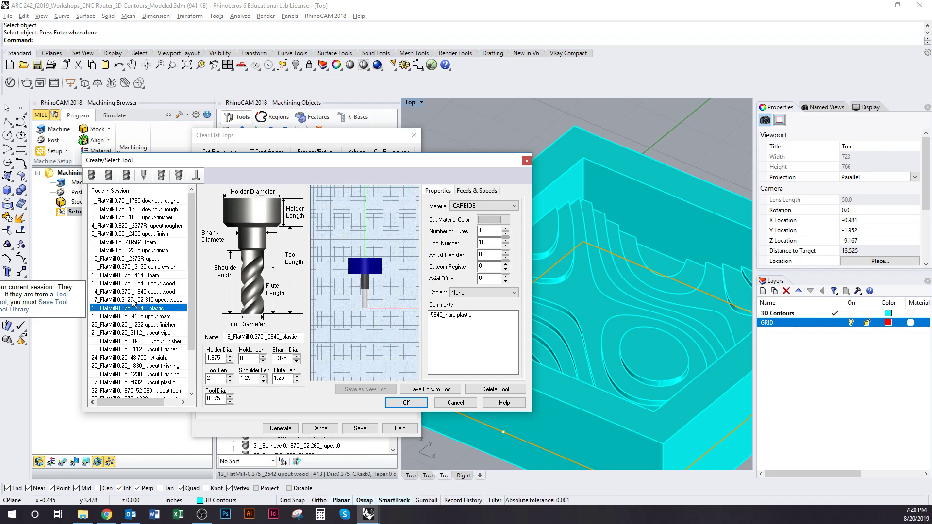
pyautogui.click(136, 299)
# Step: Set the Clear Flat Tops operation's tool to 11_FlatMill-0.375 _3130 compression after checking its tool length
pyautogui.click(125, 267)
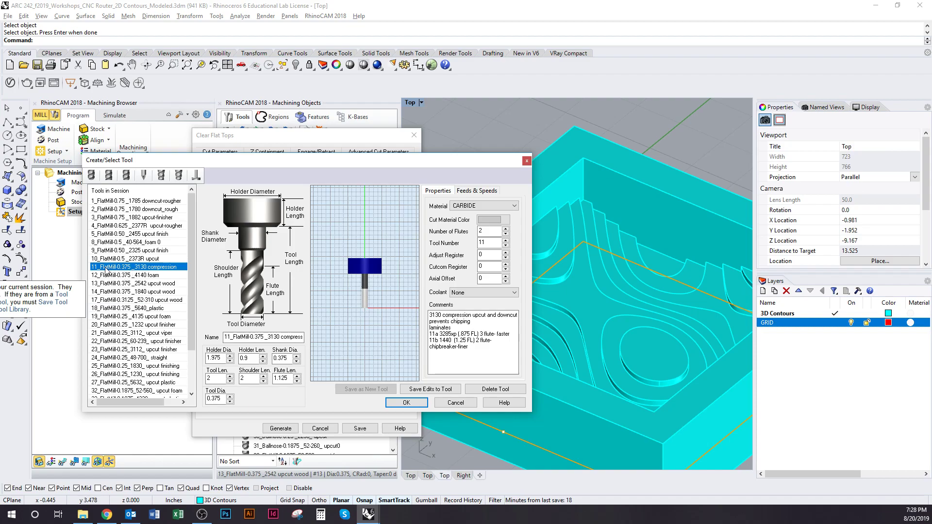
pyautogui.click(216, 378)
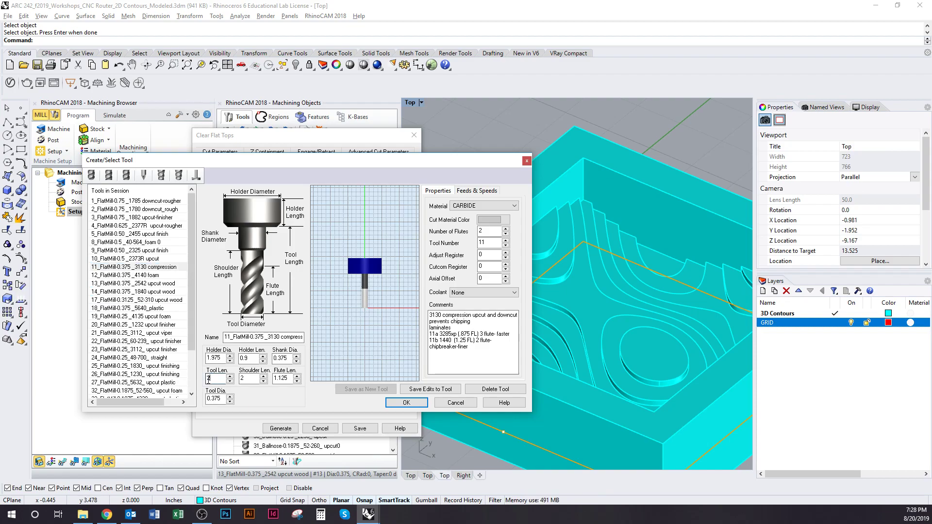
pyautogui.click(406, 403)
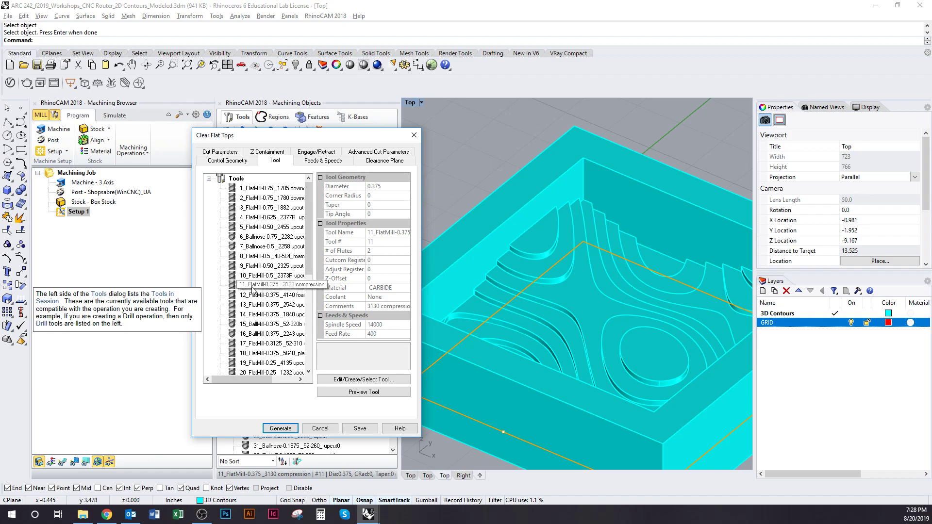
# Step: Check the Clear Flat Tops operation's spindle speed and feed rates against the properties of 11_FlatMill-0.375 _3130 compression
pyautogui.click(326, 162)
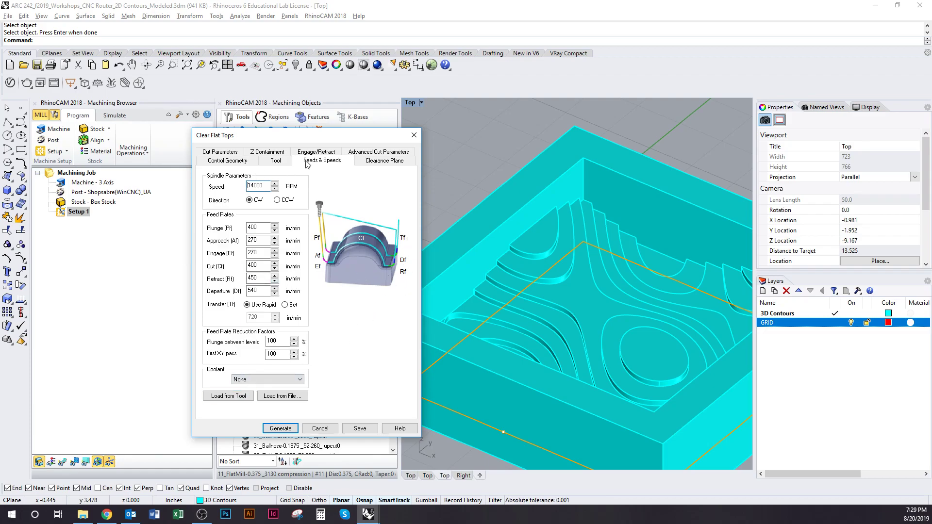
pyautogui.click(279, 161)
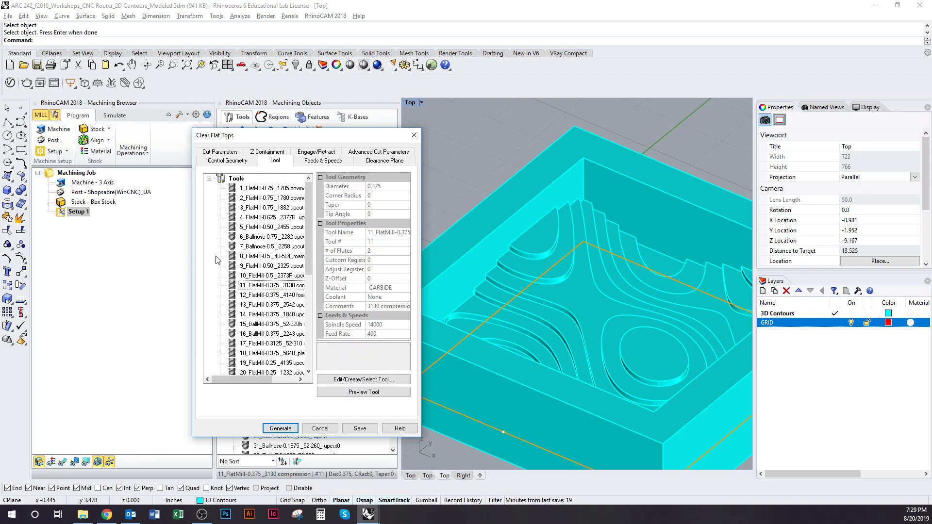
pyautogui.click(331, 163)
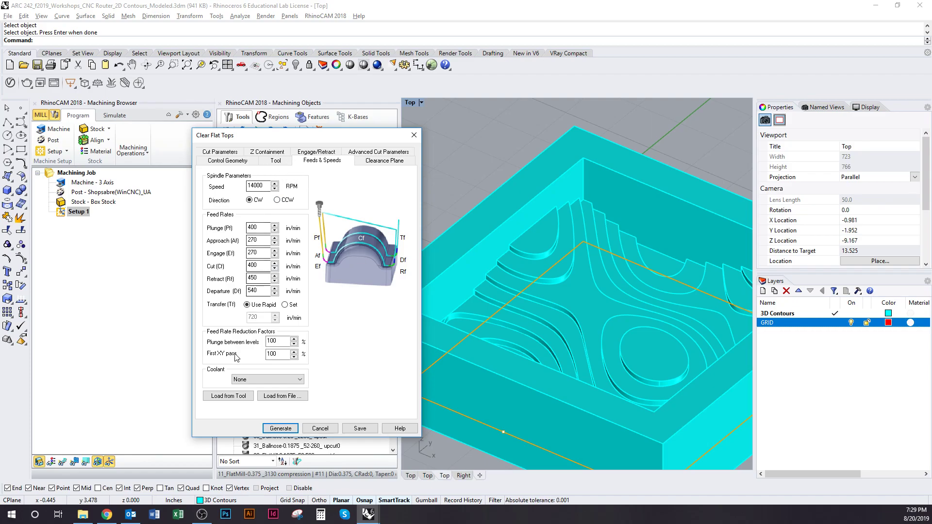
# Step: Examine the automatic clearance plane above the block from several angles and review its definition and cut transfer options
pyautogui.click(376, 162)
pyautogui.moveTo(576, 304); pyautogui.dragTo(645, 283, button='right')
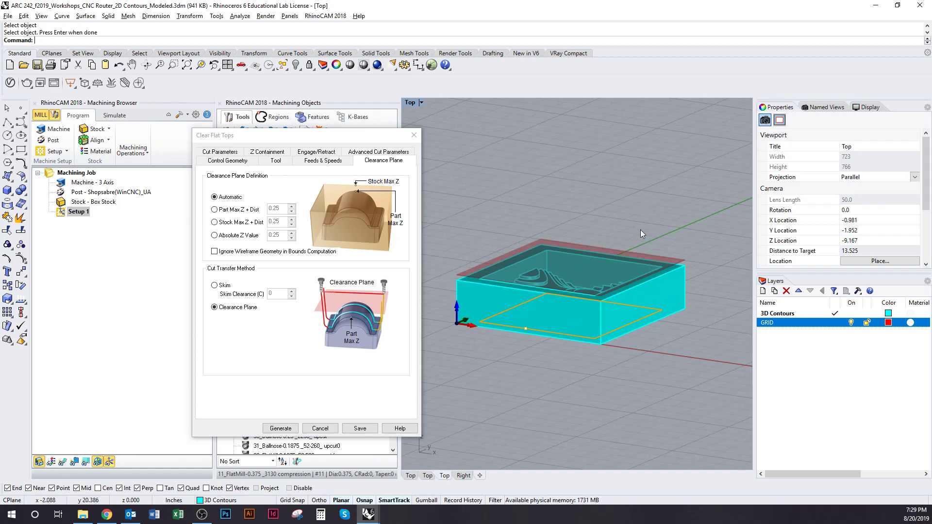
pyautogui.moveTo(620, 271); pyautogui.dragTo(520, 278, button='right')
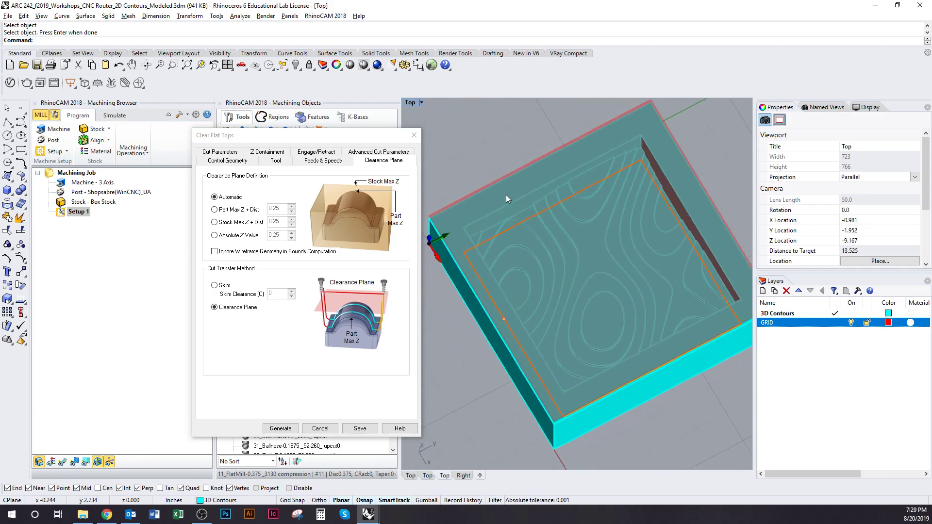
pyautogui.moveTo(655, 210); pyautogui.dragTo(592, 257, button='right')
pyautogui.moveTo(551, 324); pyautogui.dragTo(514, 310, button='right')
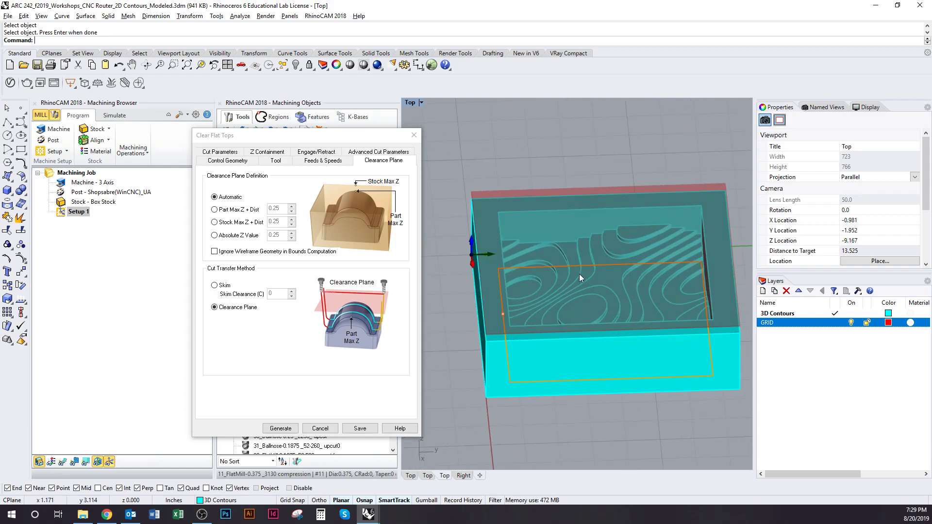
pyautogui.moveTo(578, 274); pyautogui.dragTo(547, 279, button='right')
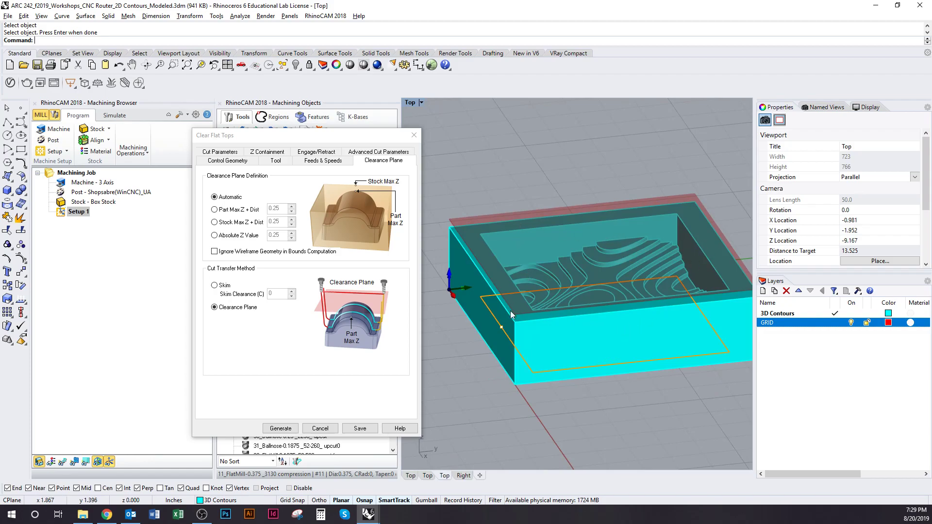
pyautogui.moveTo(577, 261); pyautogui.dragTo(593, 299, button='right')
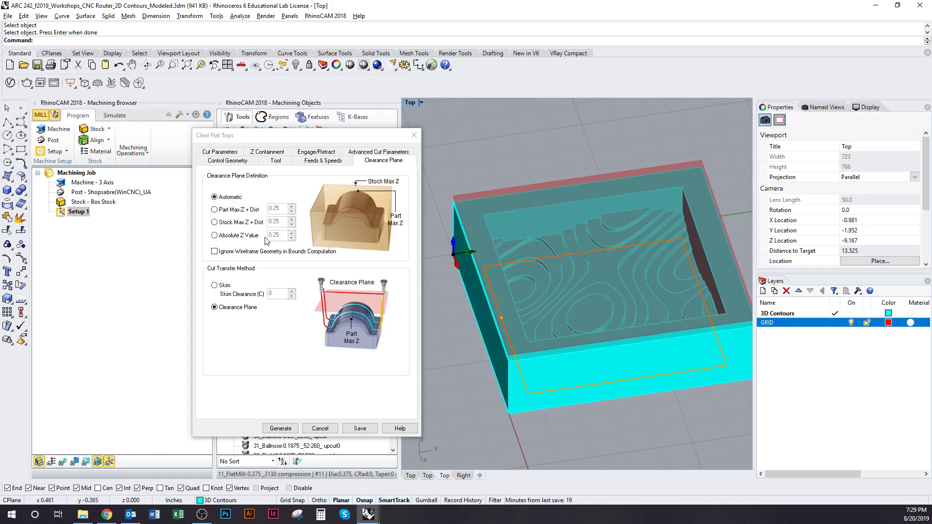
pyautogui.keyDown('ctrl'); pyautogui.keyDown('shift'); pyautogui.moveTo(594, 280); pyautogui.dragTo(576, 303, button='right'); pyautogui.keyUp('shift'); pyautogui.keyUp('ctrl')
pyautogui.keyDown('ctrl'); pyautogui.keyDown('shift'); pyautogui.moveTo(570, 342); pyautogui.dragTo(595, 300, button='right'); pyautogui.keyUp('shift'); pyautogui.keyUp('ctrl')
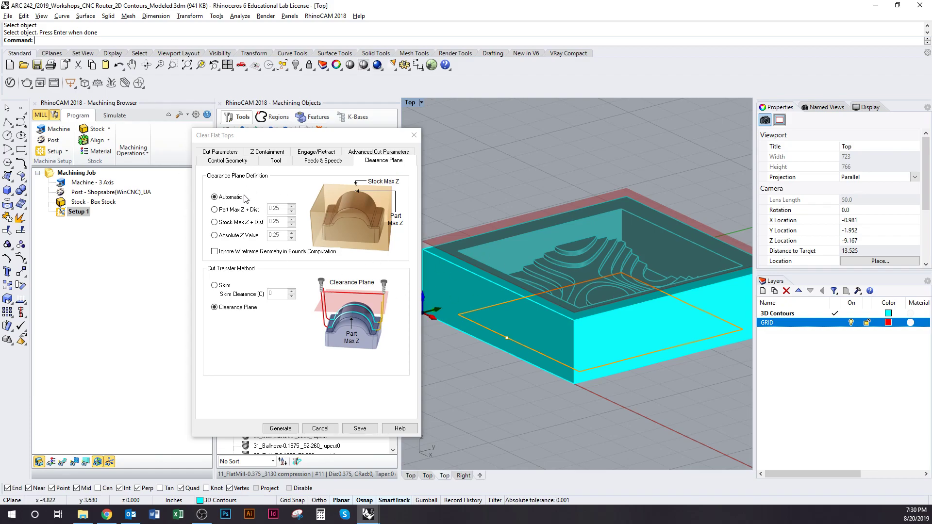
# Step: Set the Clear Flat Tops operation's stock allowance to 0 in the cut parameters after examining the contour steps up close
pyautogui.click(220, 153)
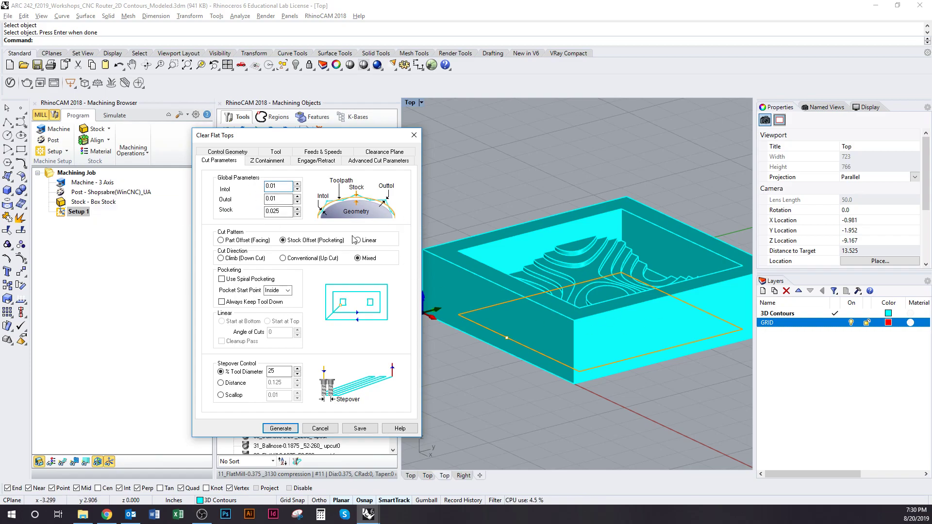
pyautogui.click(280, 212)
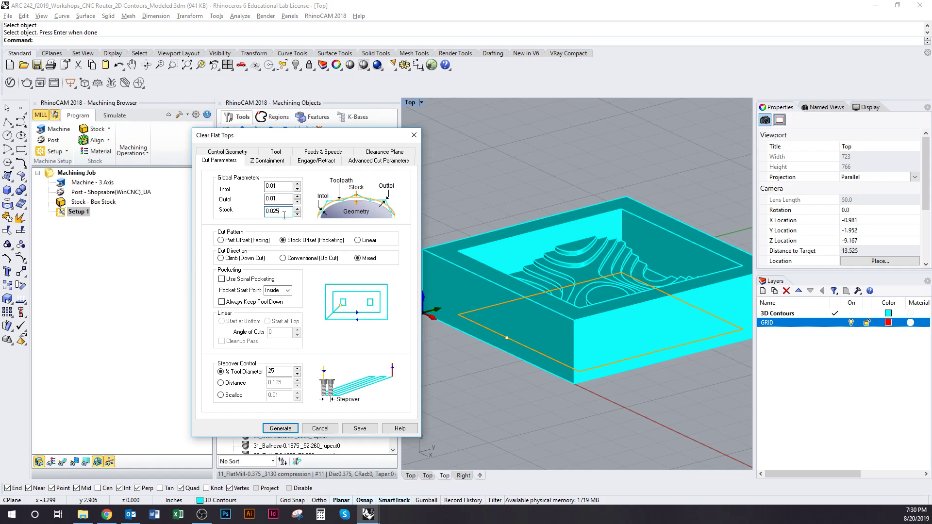
pyautogui.scroll(6, 638, 259)
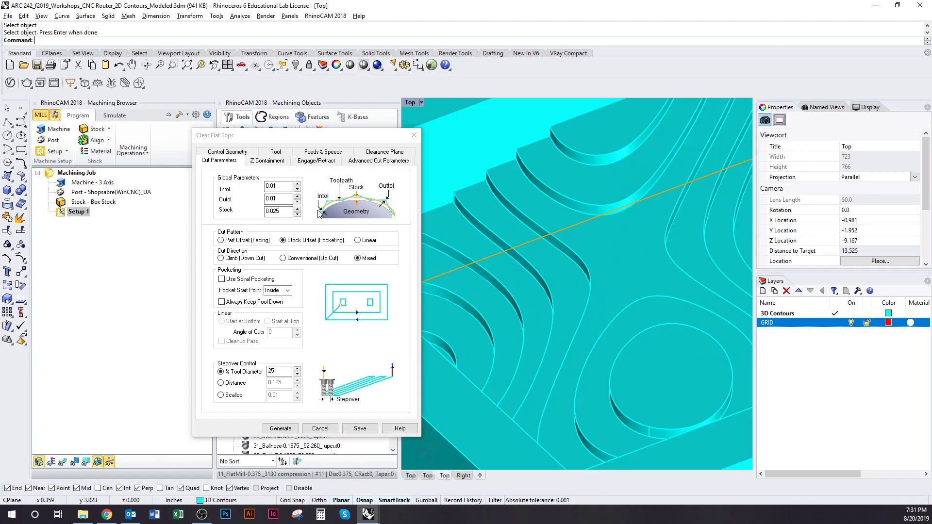
pyautogui.scroll(-2, 529, 281)
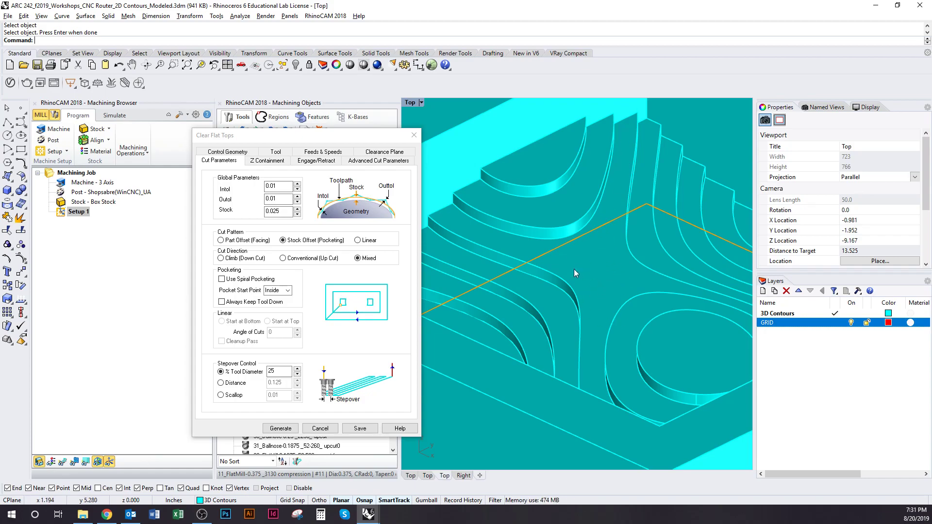
pyautogui.click(223, 221)
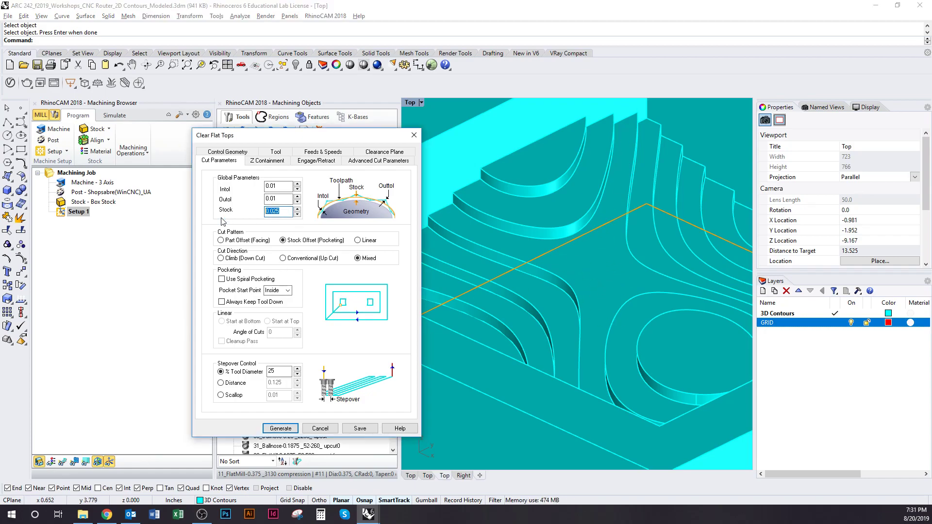
pyautogui.write('0')
# Step: Set the Clear Flat Tops stepover to 40% of the tool diameter
pyautogui.moveTo(563, 262); pyautogui.dragTo(521, 286, button='right')
pyautogui.moveTo(618, 251); pyautogui.dragTo(622, 386, button='right')
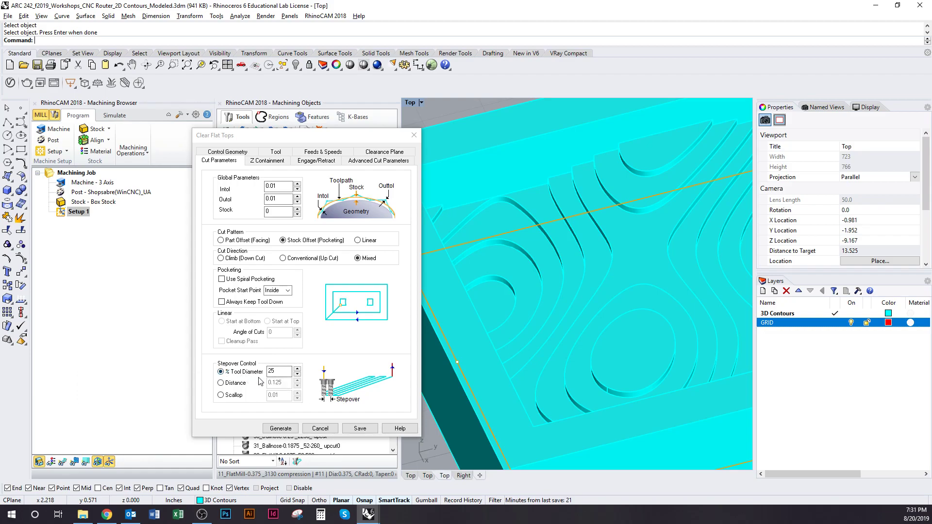
pyautogui.click(279, 372)
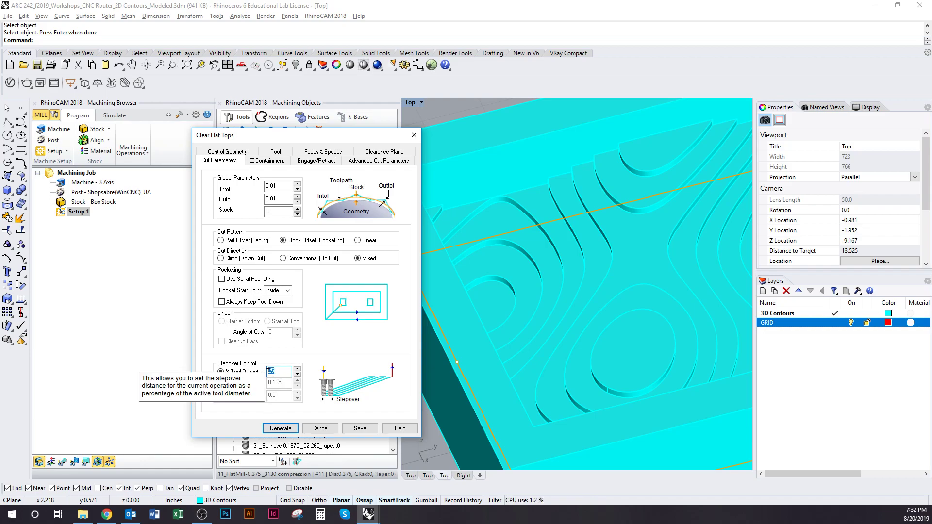
pyautogui.write('40')
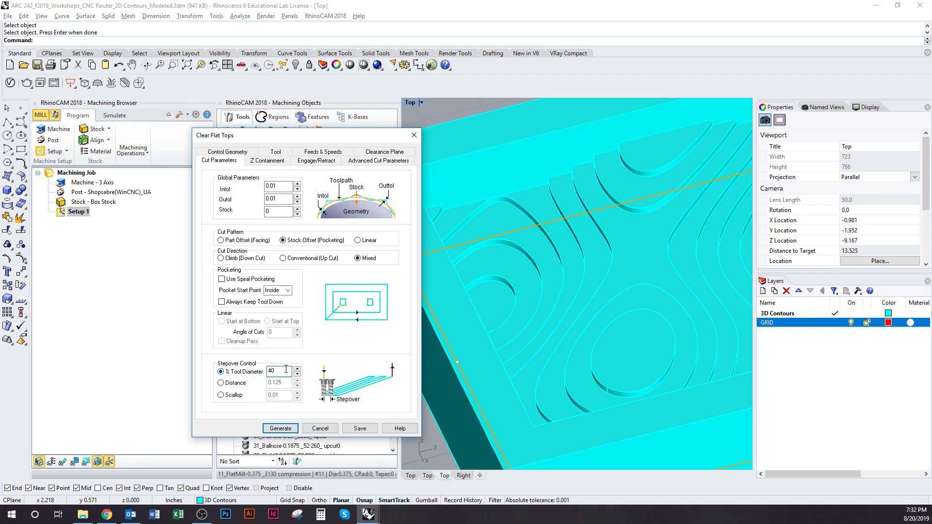
# Step: Enable the bottom limit in the Clear Flat Tops operation's Z containment
pyautogui.click(270, 161)
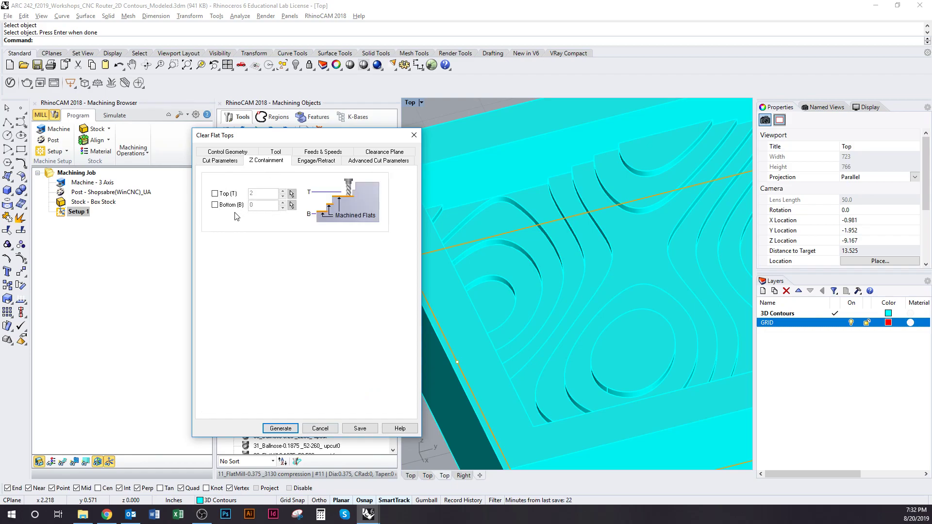
pyautogui.moveTo(501, 286); pyautogui.dragTo(548, 316, button='right')
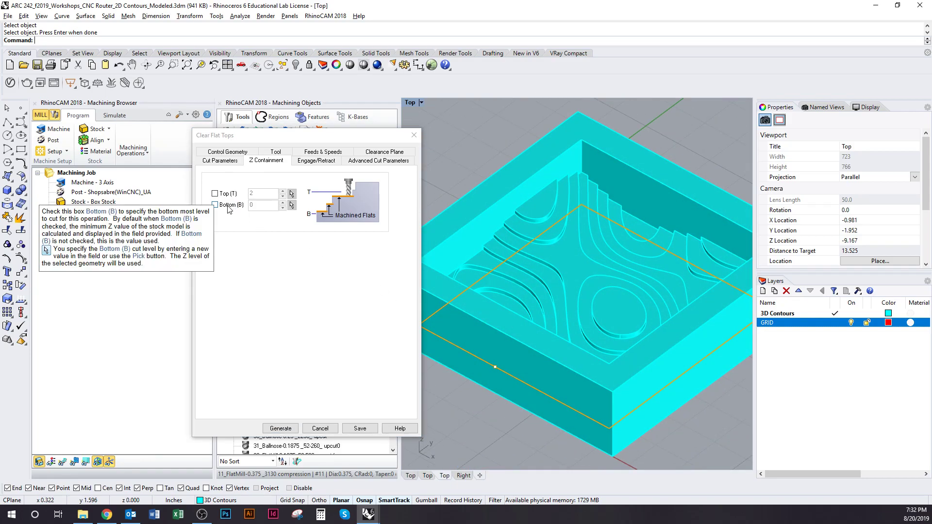
pyautogui.moveTo(517, 314); pyautogui.dragTo(530, 335, button='right')
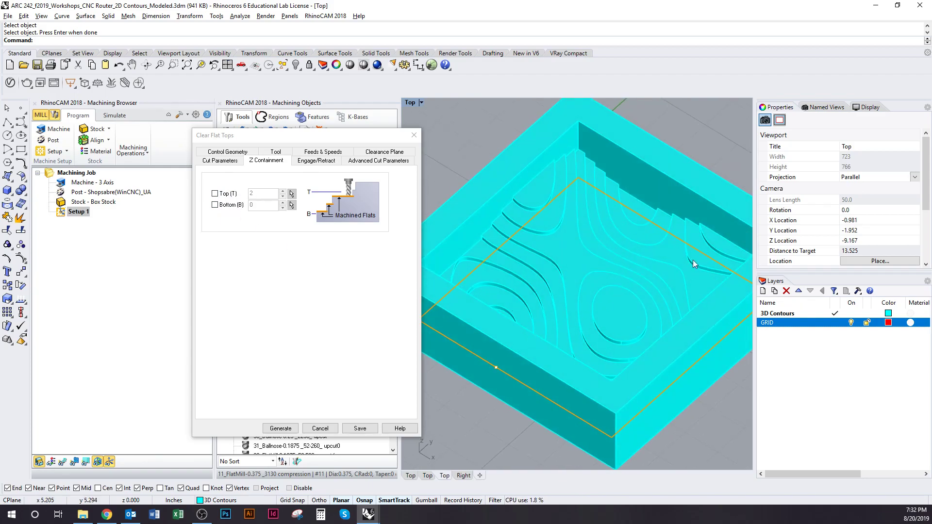
pyautogui.moveTo(675, 256); pyautogui.dragTo(534, 302, button='right')
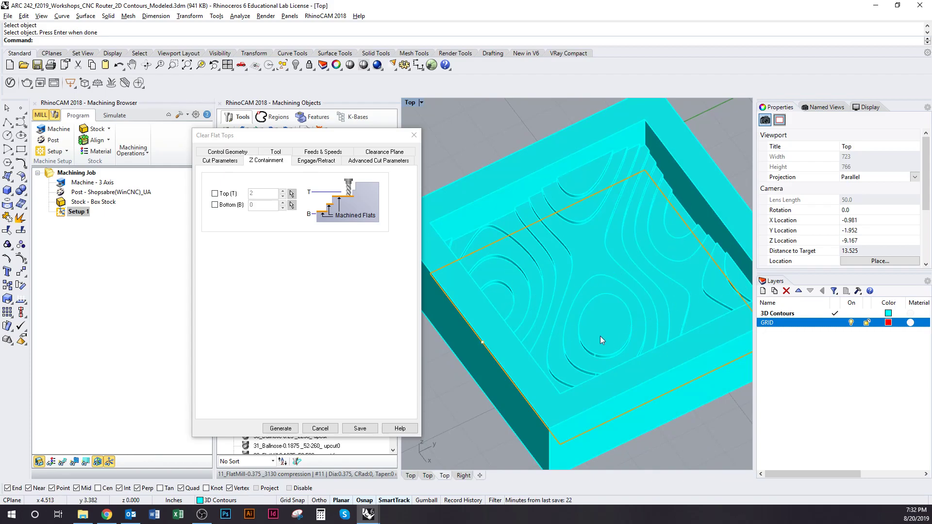
pyautogui.click(215, 205)
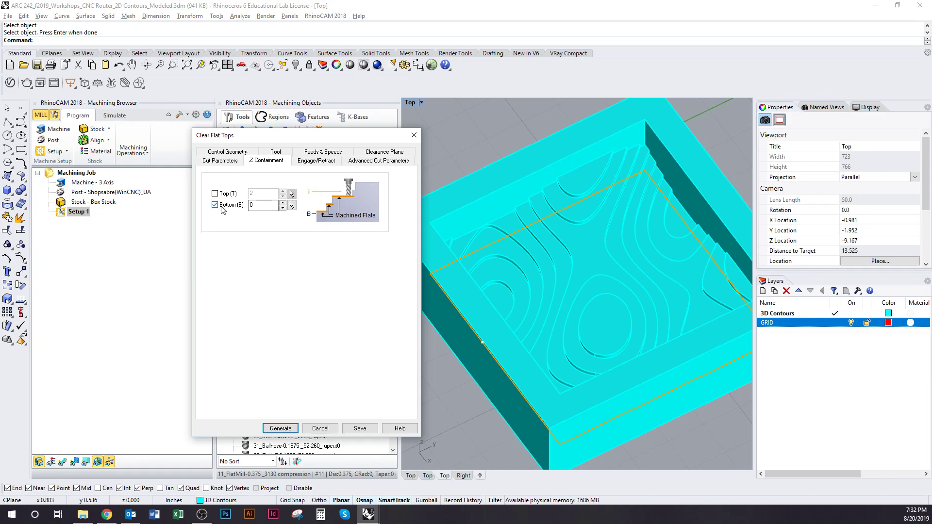
pyautogui.moveTo(579, 334); pyautogui.dragTo(571, 266, button='right')
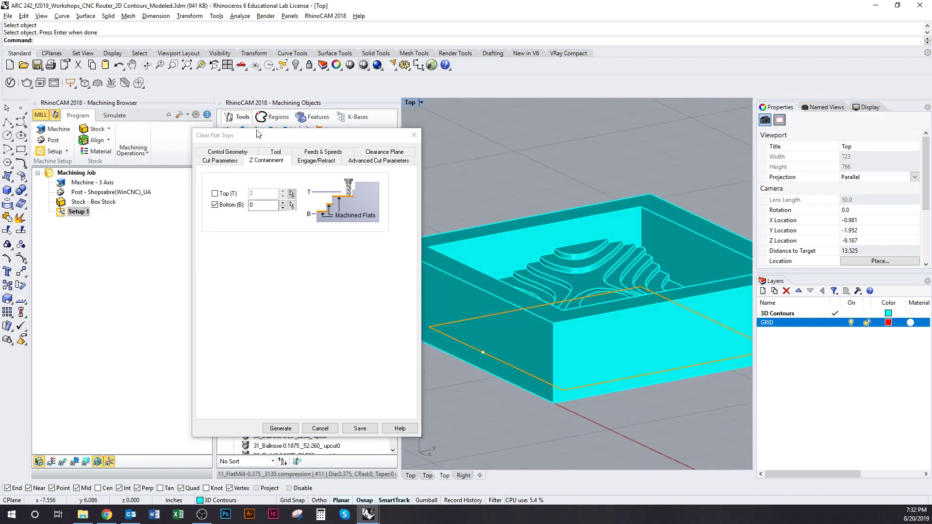
# Step: Display the viewport in Wireframe so the contours and the bottom containment plane can be seen through the block
pyautogui.click(417, 104)
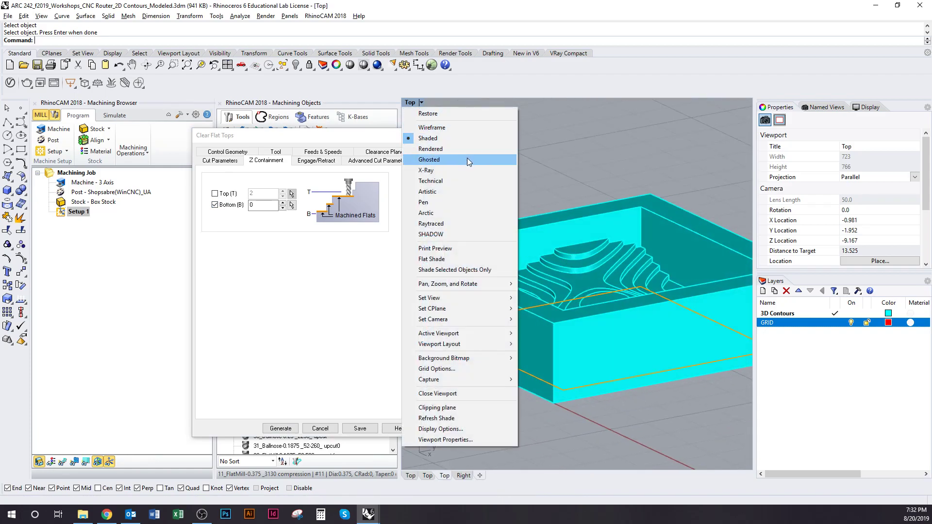
pyautogui.click(432, 127)
pyautogui.moveTo(537, 256); pyautogui.dragTo(506, 315, button='right')
pyautogui.scroll(4, 506, 318)
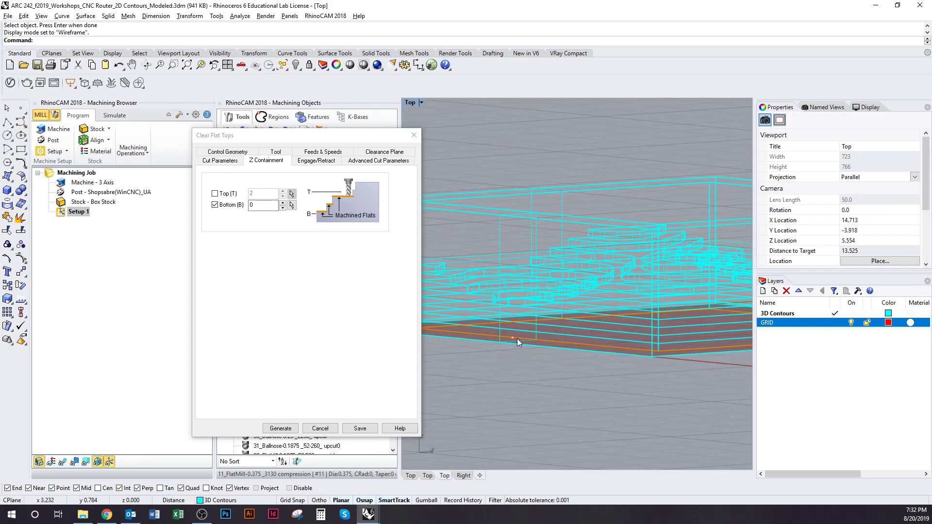
# Step: Set the bottom Z containment to 0.5 by picking a point at the base of the lowest contours in the model
pyautogui.click(291, 205)
pyautogui.moveTo(558, 301); pyautogui.dragTo(573, 274, button='right')
pyautogui.scroll(6, 641, 420)
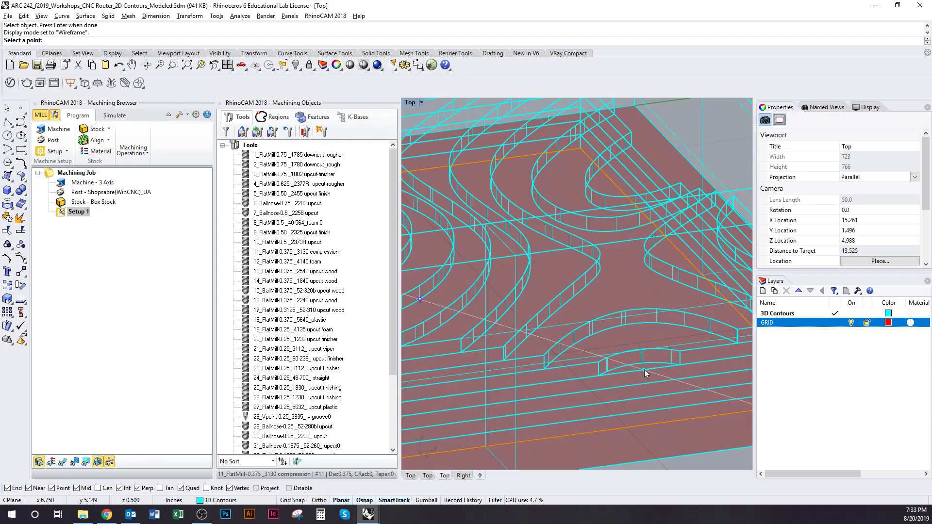
pyautogui.click(644, 372)
pyautogui.moveTo(576, 406); pyautogui.dragTo(676, 279, button='right')
pyautogui.click(291, 205)
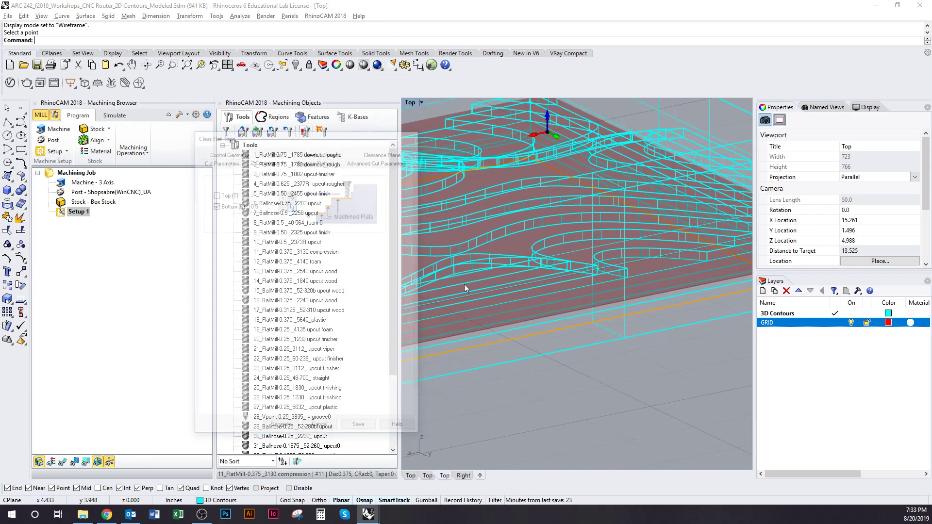
pyautogui.click(650, 269)
pyautogui.moveTo(605, 320); pyautogui.dragTo(700, 173, button='right')
pyautogui.moveTo(619, 377); pyautogui.dragTo(657, 263, button='right')
pyautogui.scroll(-5, 663, 279)
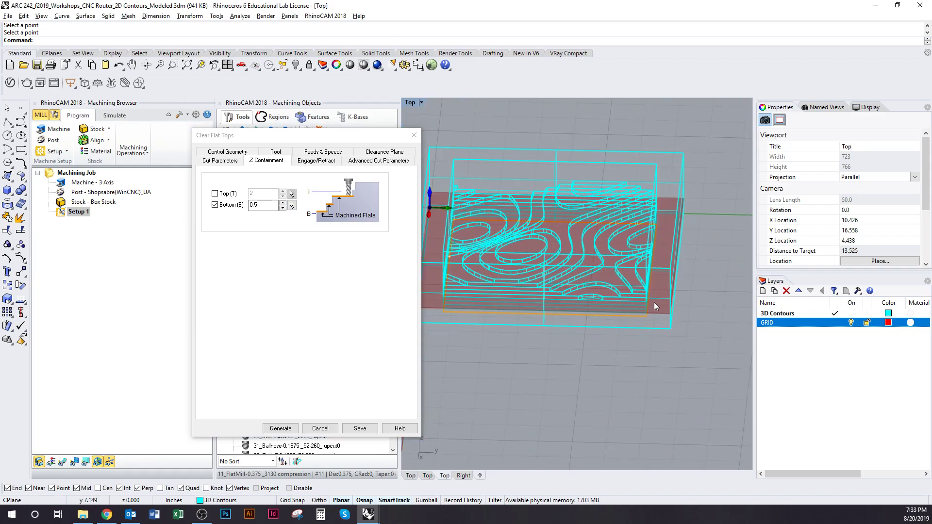
pyautogui.scroll(-2, 663, 279)
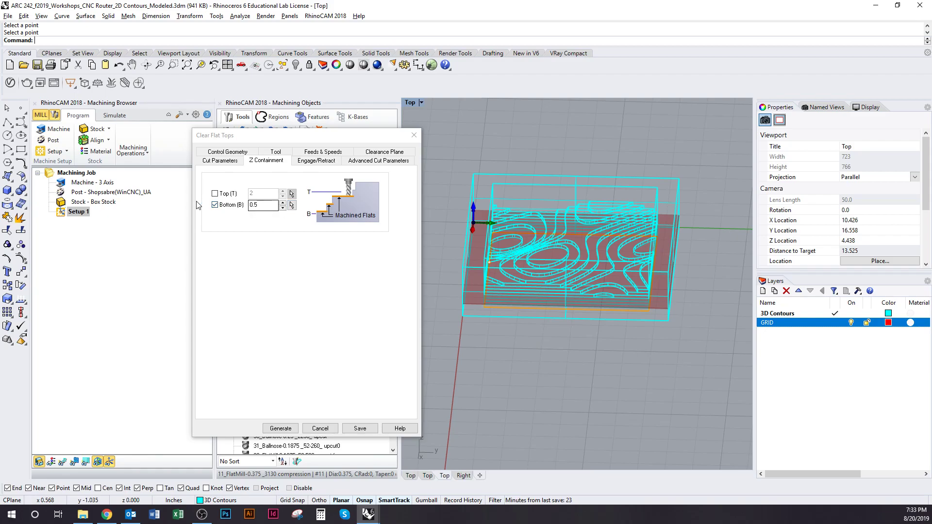
pyautogui.moveTo(590, 270); pyautogui.dragTo(651, 277, button='right')
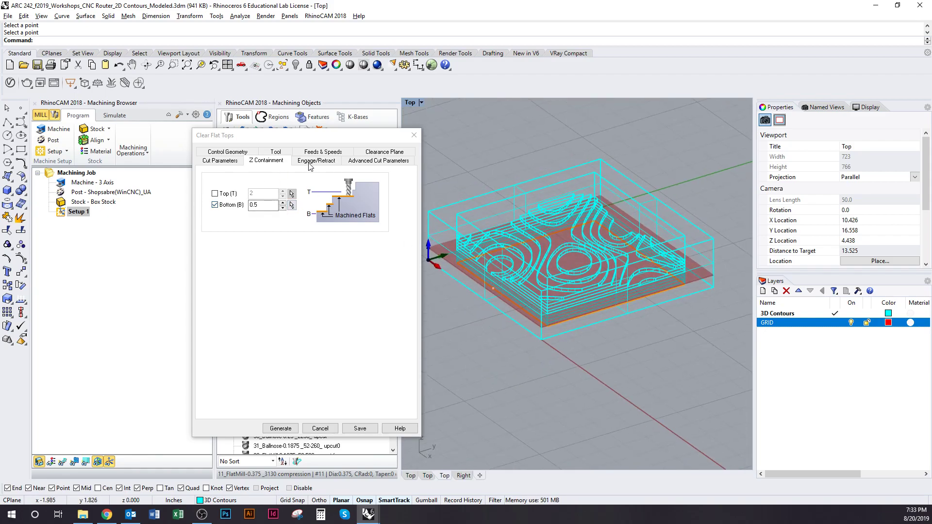
# Step: Set the path ramp angle for engaging in material and the linear extension for engaging in air both to 0
pyautogui.click(309, 164)
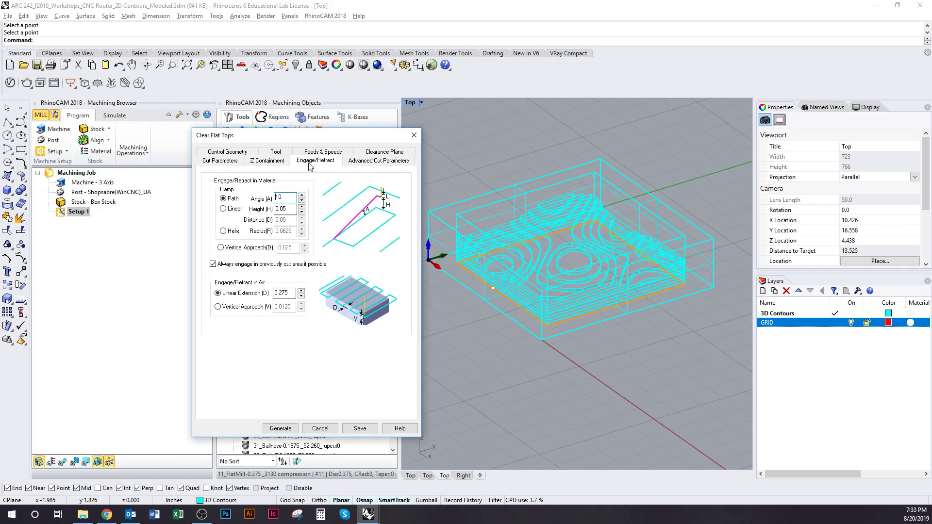
pyautogui.click(302, 211)
pyautogui.moveTo(560, 257); pyautogui.dragTo(539, 298, button='right')
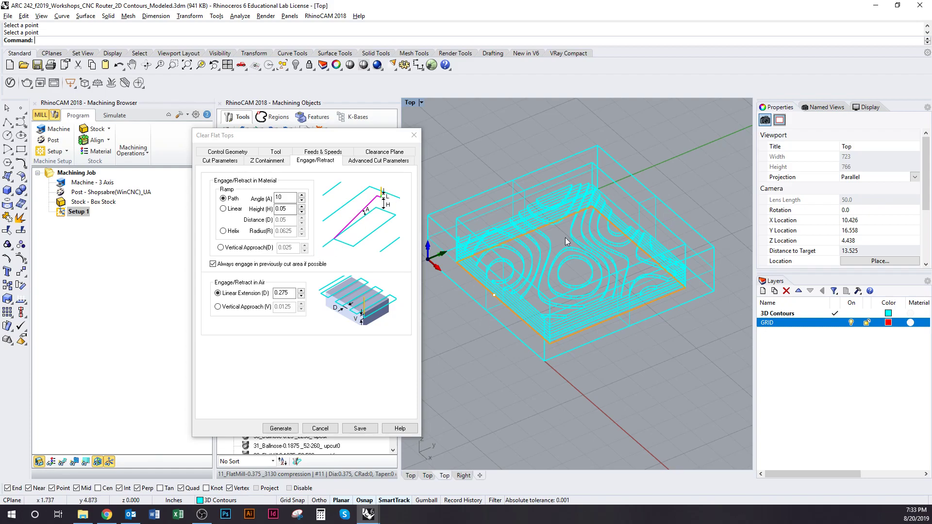
pyautogui.doubleClick(292, 198)
pyautogui.write('0')
pyautogui.doubleClick(284, 293)
pyautogui.write('0')
pyautogui.click(284, 209)
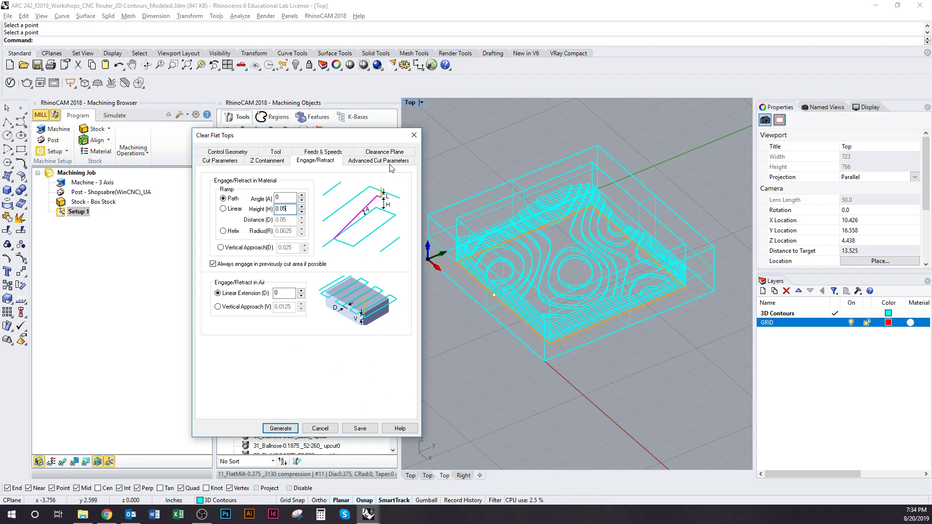
# Step: Generate the Clear Flat Tops operation under Setup 1 and inspect the block in the viewport
pyautogui.click(280, 428)
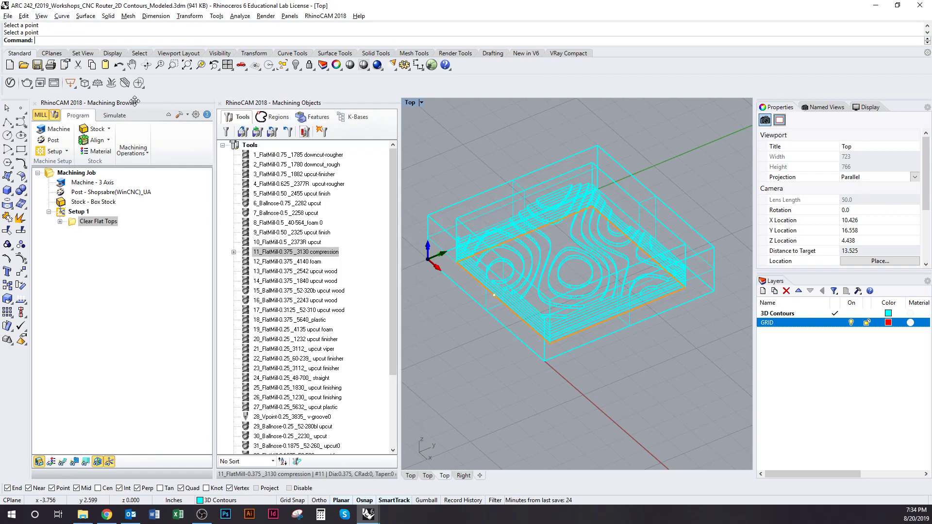
pyautogui.keyDown('ctrl'); pyautogui.keyDown('shift'); pyautogui.moveTo(580, 300); pyautogui.dragTo(642, 408, button='right'); pyautogui.keyUp('shift'); pyautogui.keyUp('ctrl')
pyautogui.moveTo(562, 394); pyautogui.dragTo(590, 392, button='right')
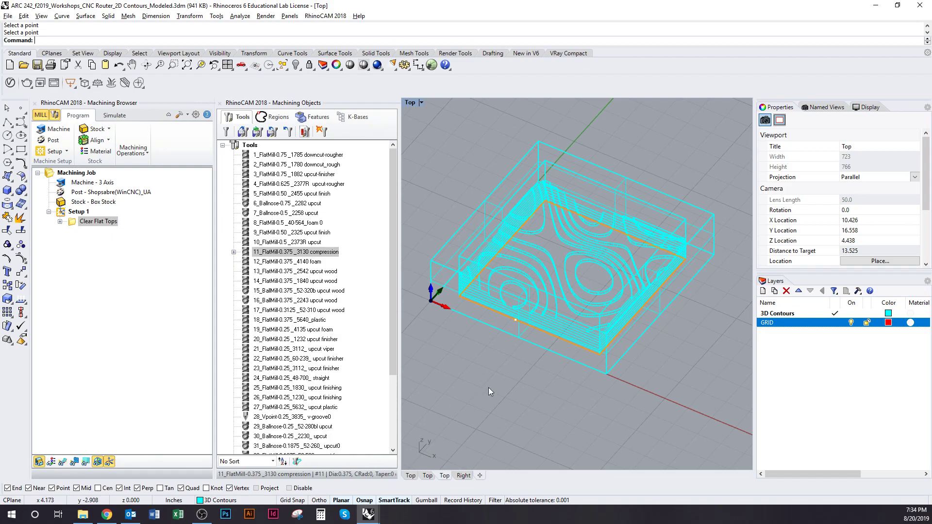
# Step: Show the box stock around the model and set the viewport display mode to Shaded
pyautogui.moveTo(486, 389); pyautogui.dragTo(583, 397, button='right')
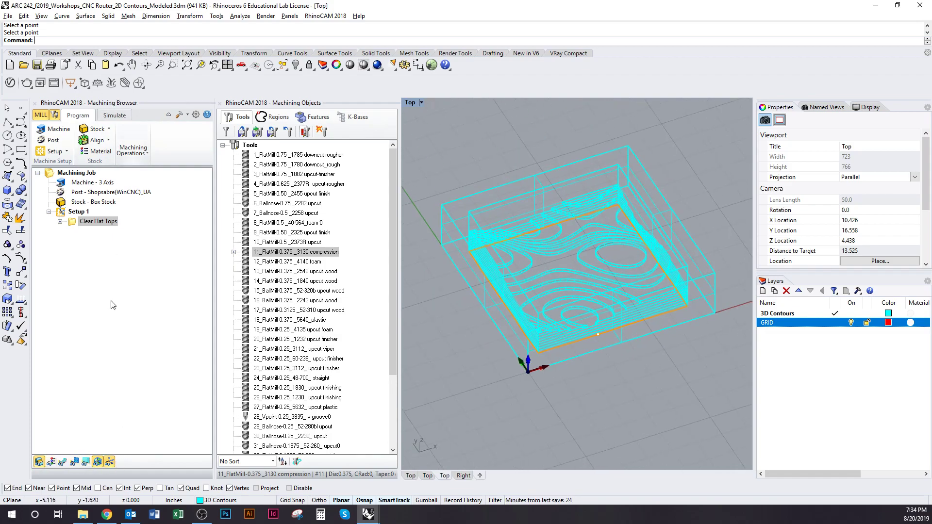
pyautogui.click(39, 461)
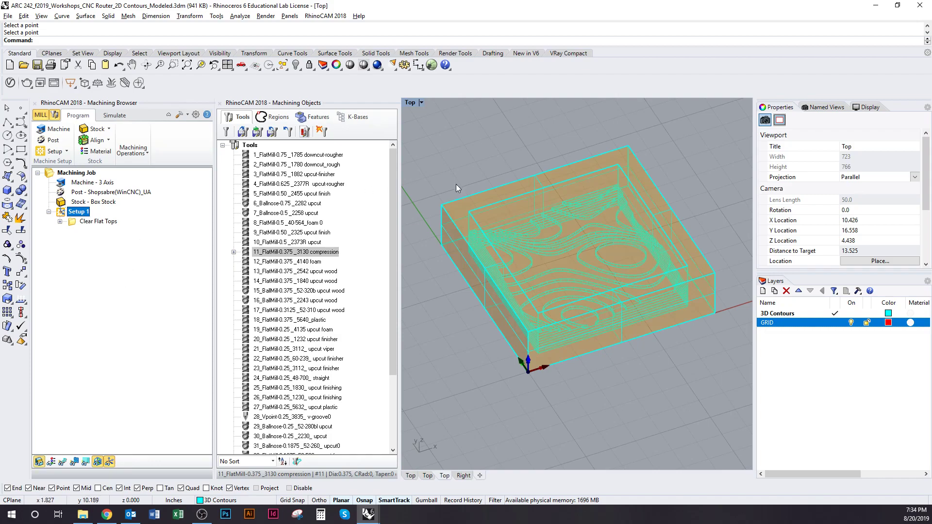
pyautogui.click(420, 104)
pyautogui.click(434, 128)
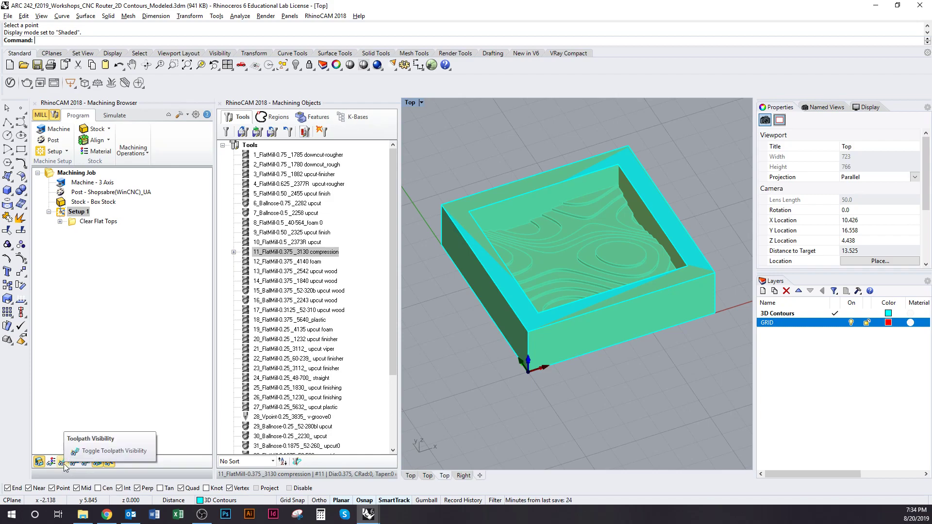
# Step: Display the Clear Flat Tops toolpath and examine its cutting passes, plunges and travel moves over the contours
pyautogui.click(94, 223)
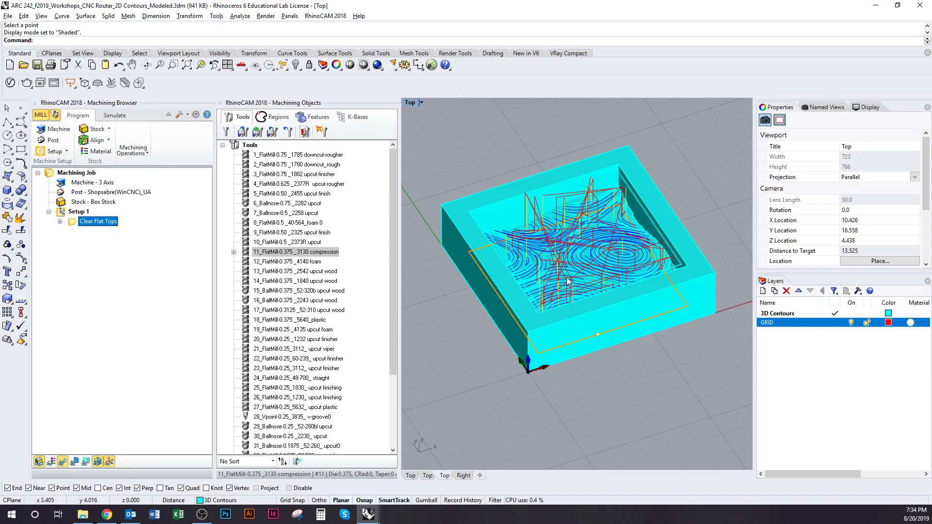
pyautogui.scroll(3, 574, 282)
pyautogui.scroll(7, 574, 282)
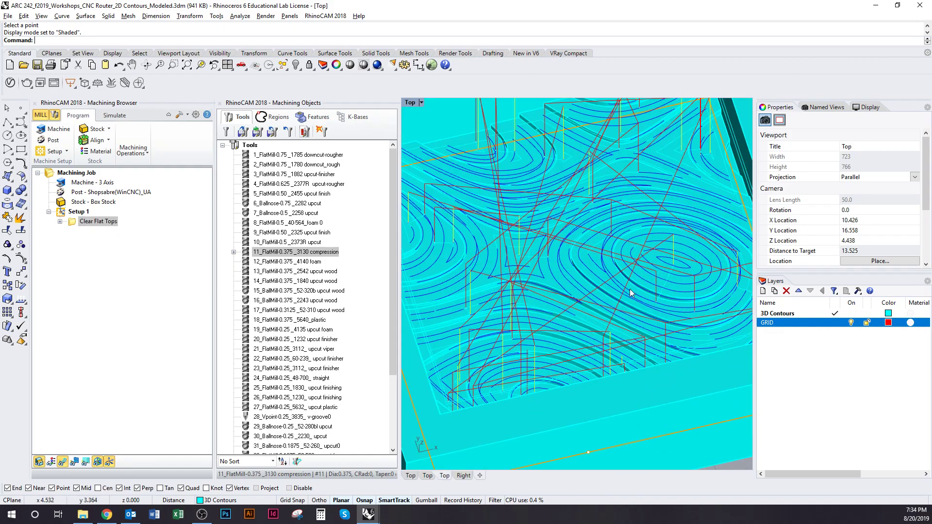
pyautogui.scroll(-5, 628, 301)
pyautogui.moveTo(650, 245); pyautogui.dragTo(666, 289, button='right')
pyautogui.moveTo(615, 330); pyautogui.dragTo(499, 160, button='right')
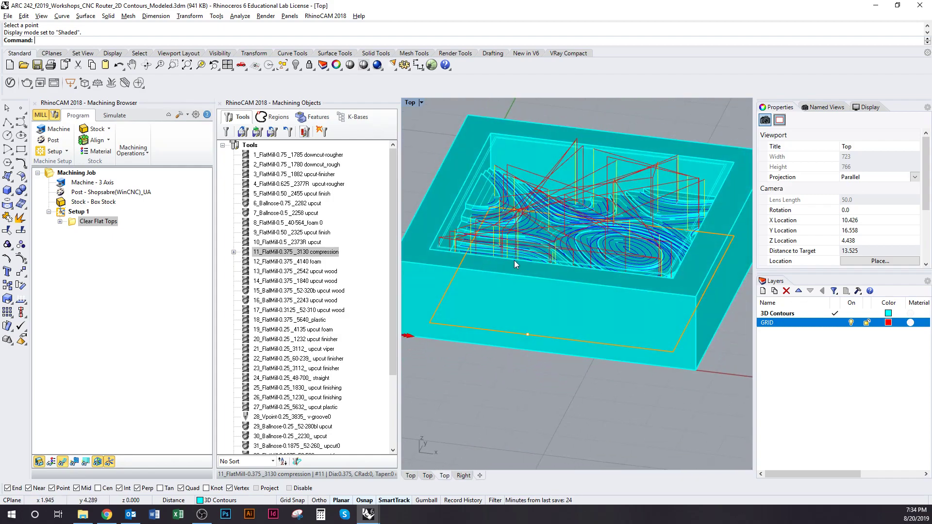
pyautogui.moveTo(536, 188); pyautogui.dragTo(549, 206, button='right')
pyautogui.scroll(5, 549, 208)
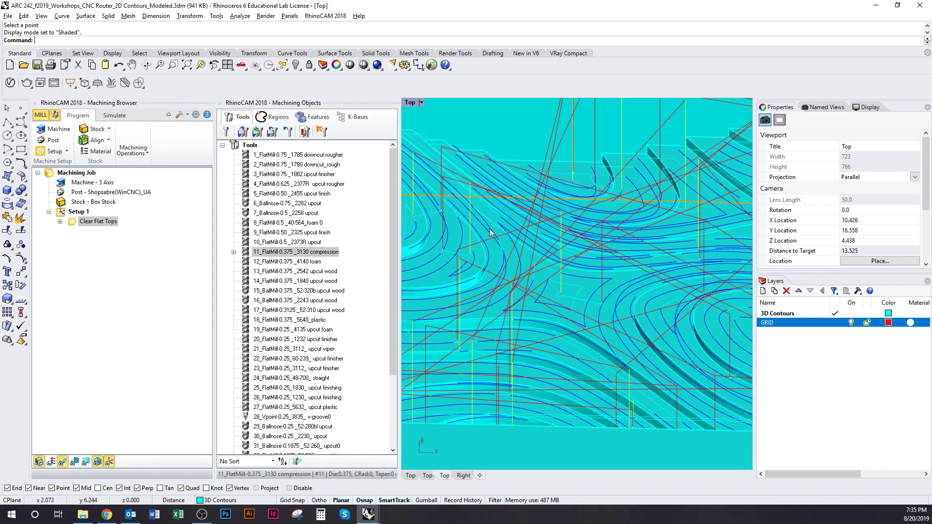
pyautogui.moveTo(551, 335)
pyautogui.mouseDown(button='right')
pyautogui.moveTo(528, 336)
pyautogui.moveTo(532, 306)
pyautogui.moveTo(557, 328)
pyautogui.mouseUp(button='right')
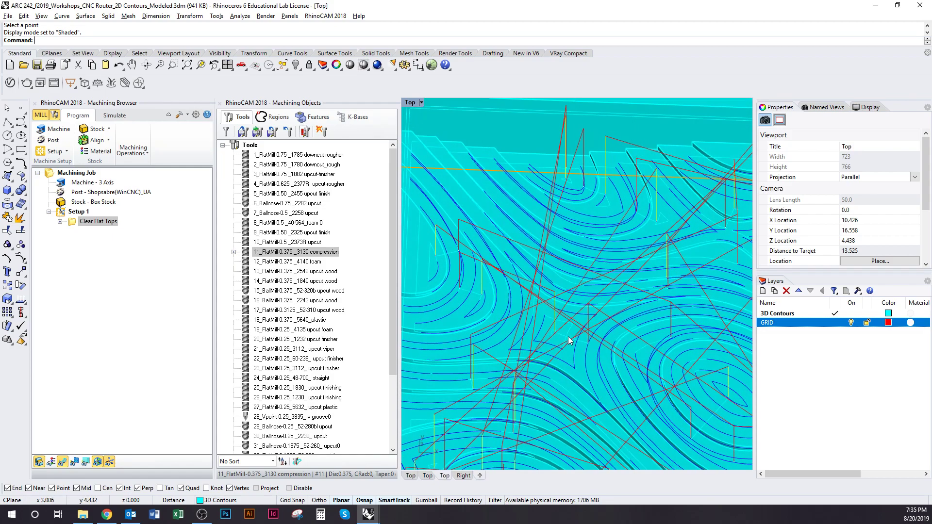
pyautogui.moveTo(613, 298); pyautogui.dragTo(631, 187, button='right')
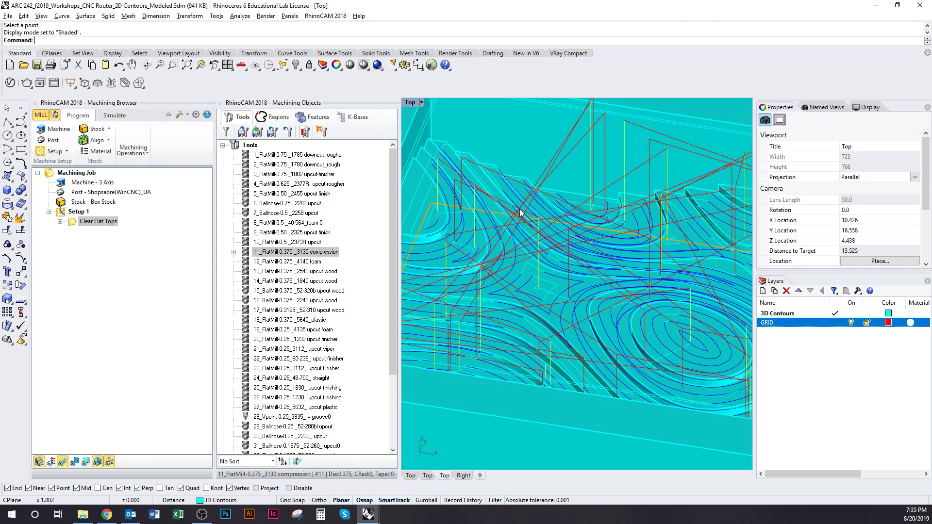
pyautogui.moveTo(471, 316); pyautogui.dragTo(565, 179, button='right')
pyautogui.moveTo(479, 211); pyautogui.dragTo(568, 129, button='right')
pyautogui.moveTo(605, 321); pyautogui.dragTo(595, 285, button='right')
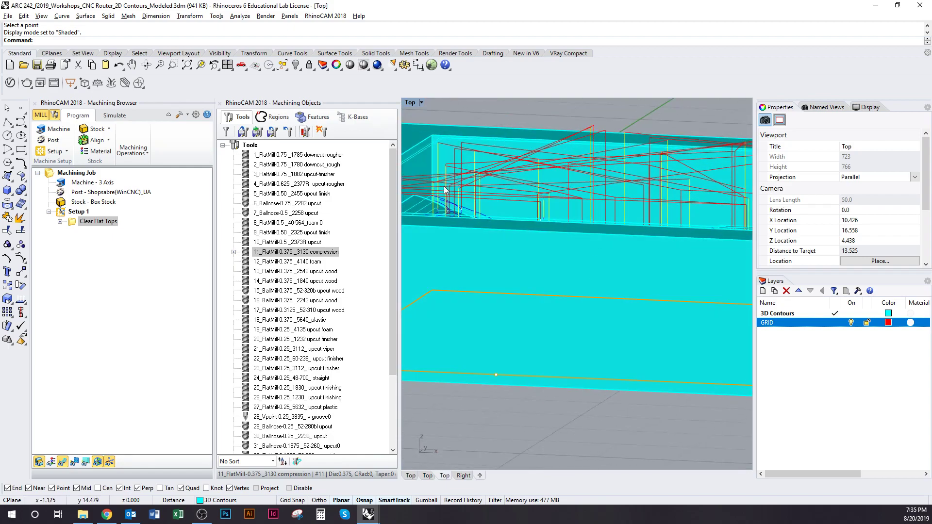
pyautogui.moveTo(445, 190); pyautogui.dragTo(599, 174, button='right')
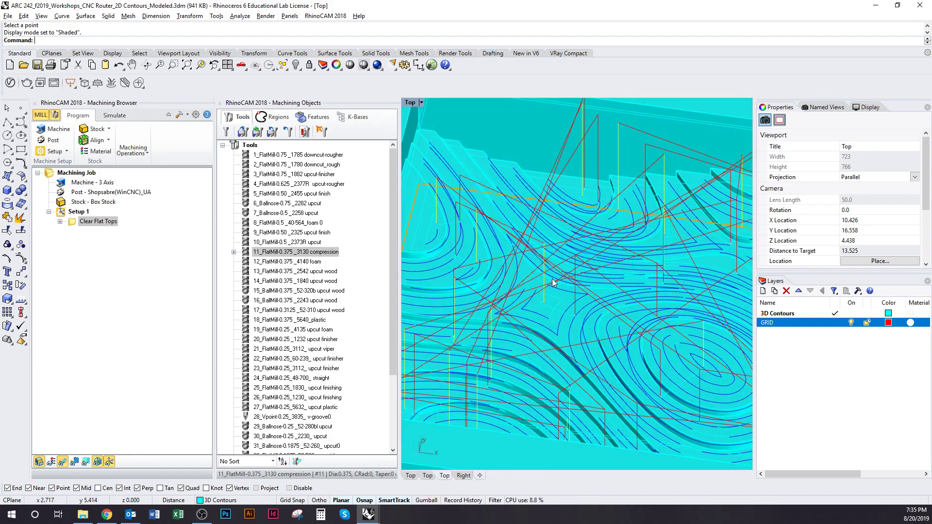
pyautogui.scroll(-2, 490, 325)
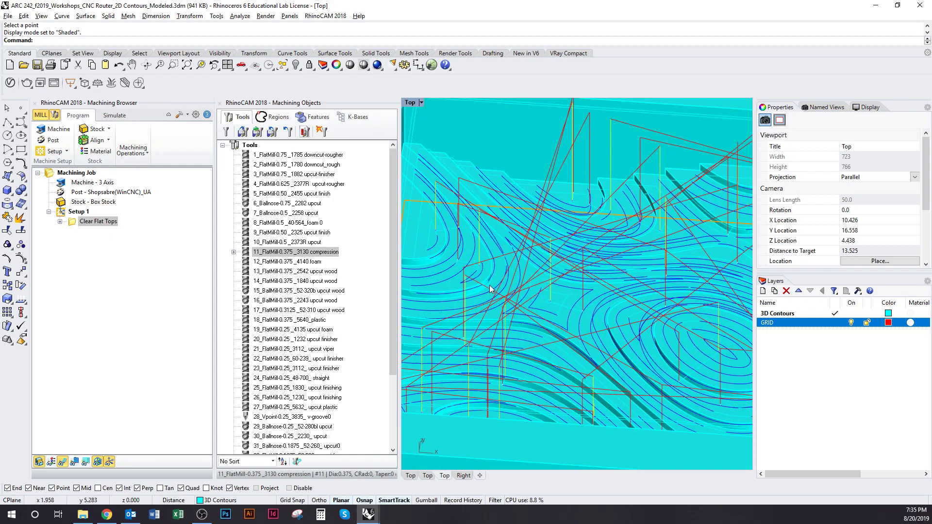
pyautogui.scroll(-5, 517, 269)
pyautogui.moveTo(532, 299); pyautogui.dragTo(516, 295, button='right')
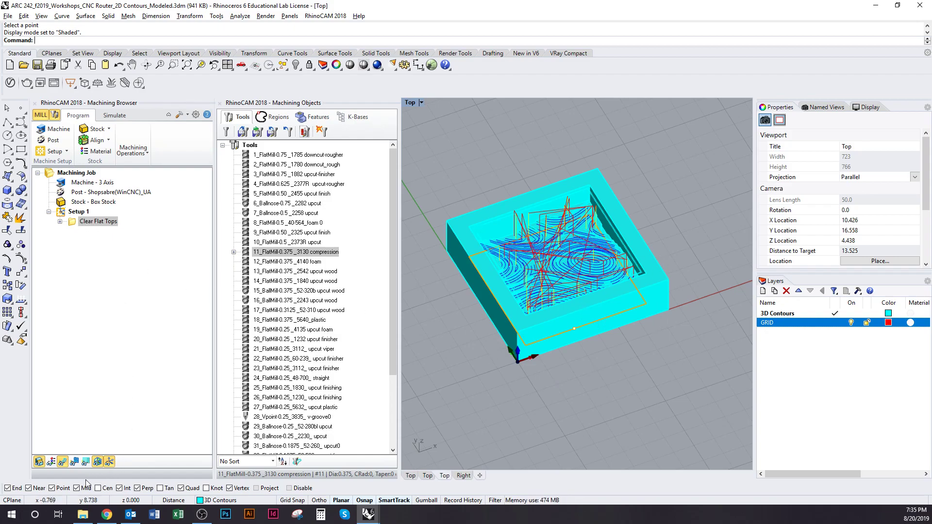
# Step: Hide the toolpath and simulate the Clear Flat Tops operation on the stock
pyautogui.click(63, 462)
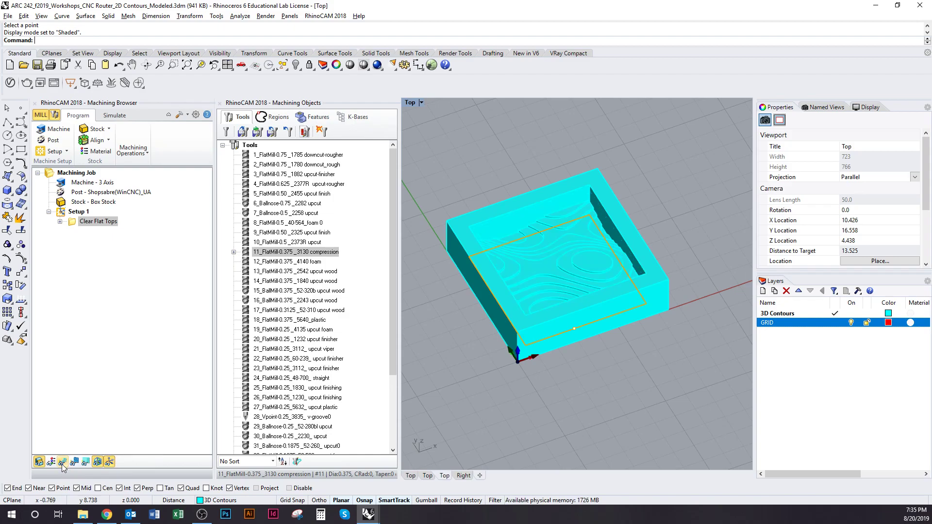
pyautogui.click(76, 223)
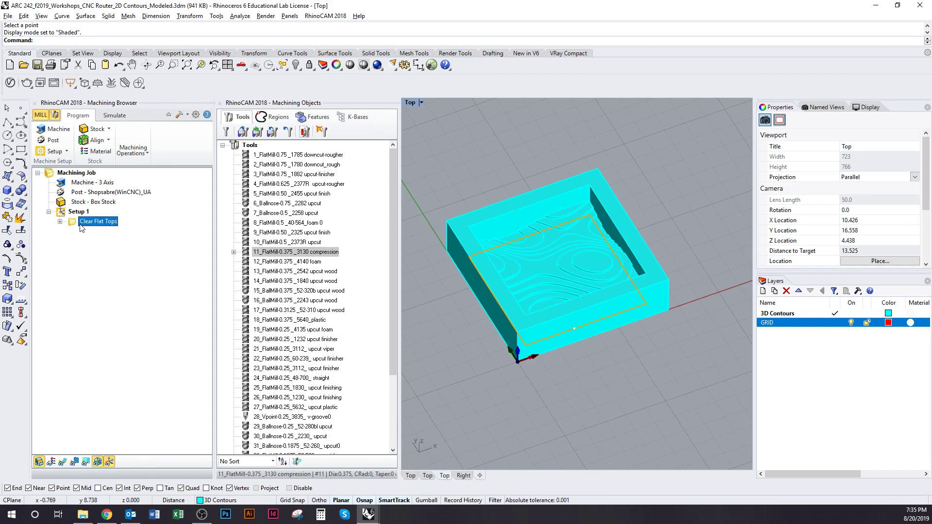
pyautogui.rightClick(85, 222)
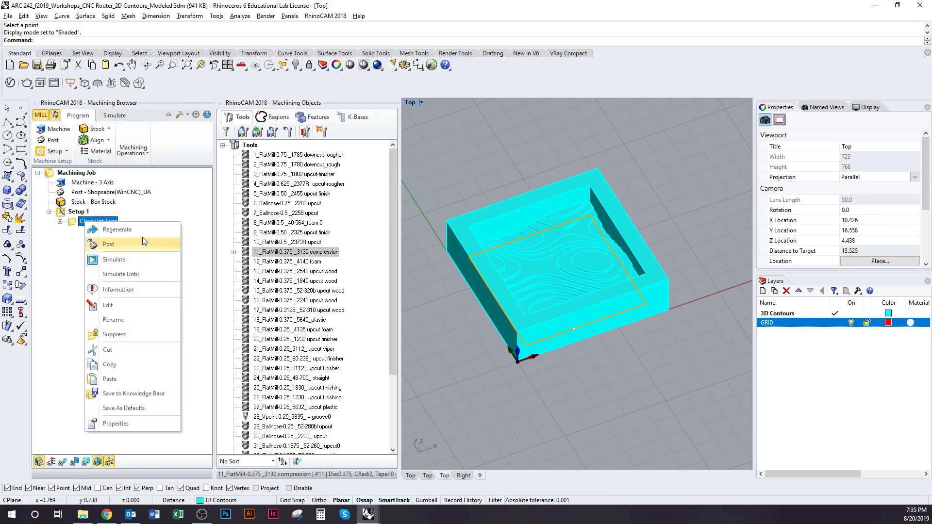
pyautogui.click(145, 264)
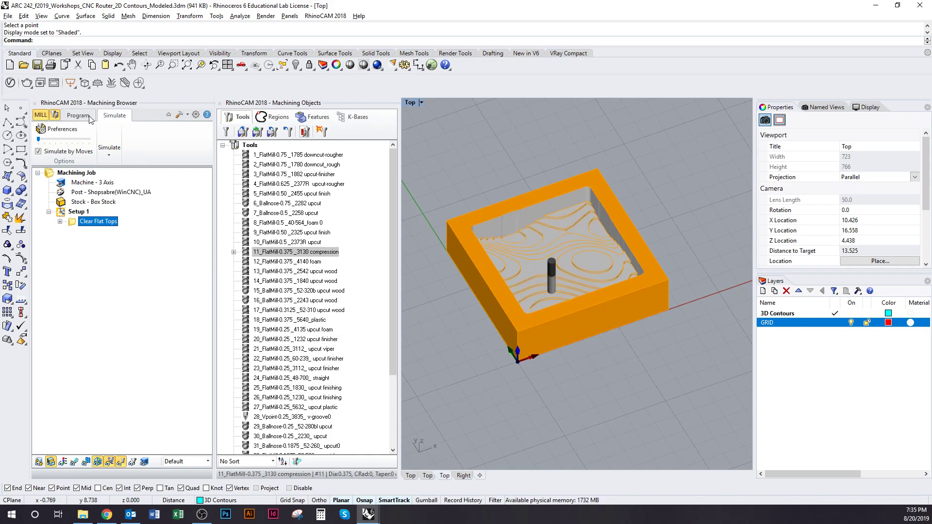
# Step: Examine the simulated cut stock from several angles, checking the contour steps, pocket walls and rounded corners
pyautogui.moveTo(528, 237); pyautogui.dragTo(590, 294, button='right')
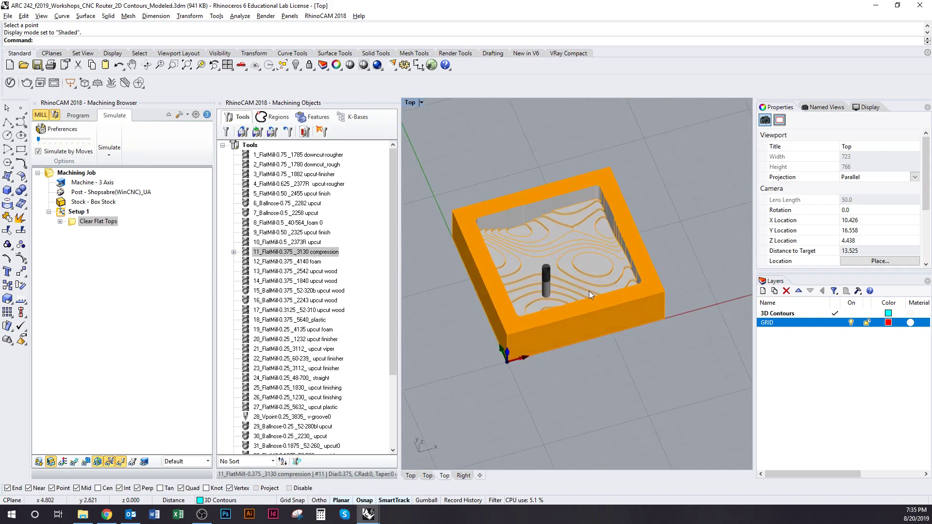
pyautogui.scroll(6, 596, 287)
pyautogui.moveTo(474, 255); pyautogui.dragTo(632, 299, button='right')
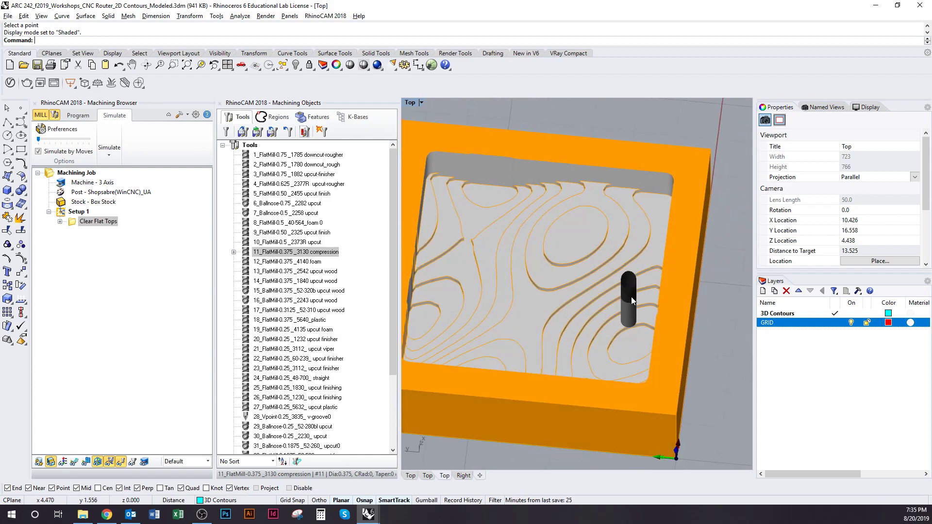
pyautogui.moveTo(560, 298); pyautogui.dragTo(470, 248, button='right')
pyautogui.scroll(-4, 636, 278)
pyautogui.moveTo(637, 278); pyautogui.dragTo(606, 285, button='right')
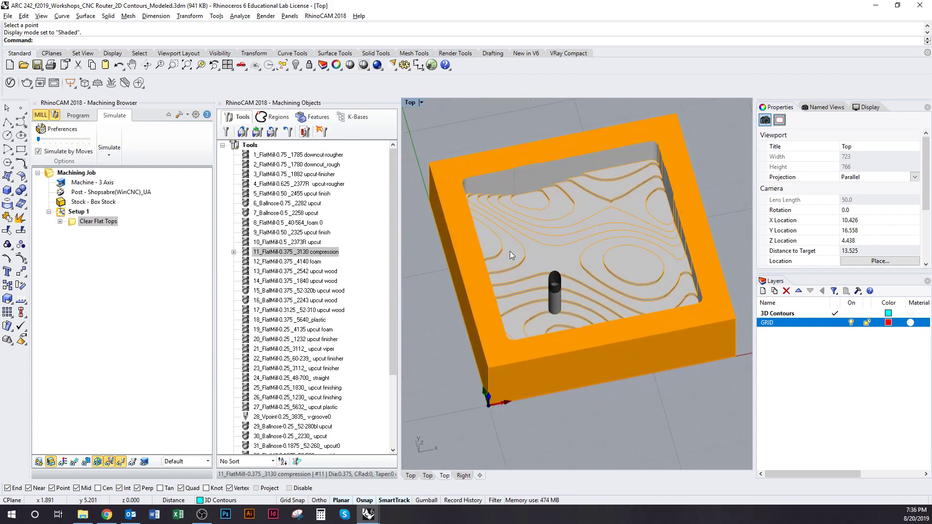
pyautogui.scroll(5, 509, 251)
pyautogui.keyDown('ctrl'); pyautogui.keyDown('shift'); pyautogui.moveTo(574, 245); pyautogui.dragTo(492, 330, button='right'); pyautogui.keyUp('shift'); pyautogui.keyUp('ctrl')
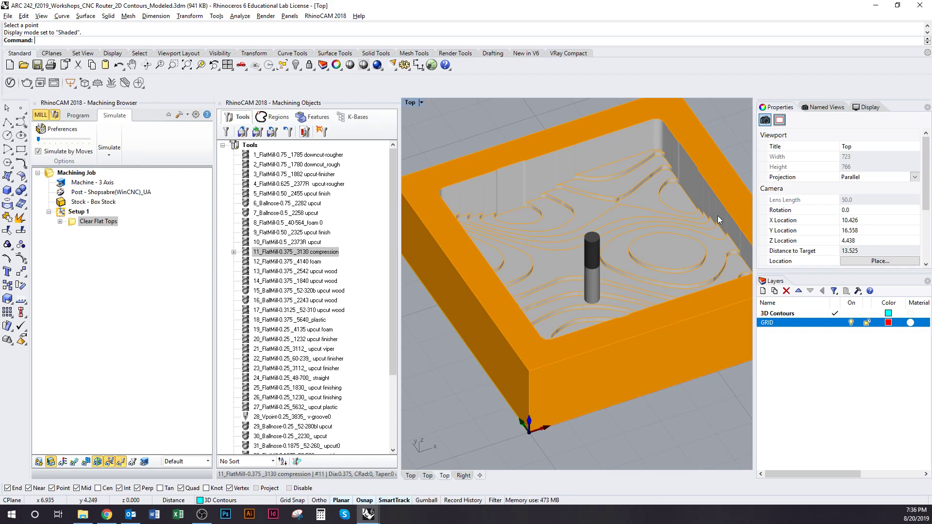
pyautogui.keyDown('ctrl'); pyautogui.keyDown('shift'); pyautogui.moveTo(595, 273); pyautogui.dragTo(643, 309, button='right'); pyautogui.keyUp('shift'); pyautogui.keyUp('ctrl')
pyautogui.scroll(2, 528, 238)
pyautogui.keyDown('ctrl'); pyautogui.keyDown('shift'); pyautogui.moveTo(528, 237); pyautogui.dragTo(651, 187, button='right'); pyautogui.keyUp('shift'); pyautogui.keyUp('ctrl')
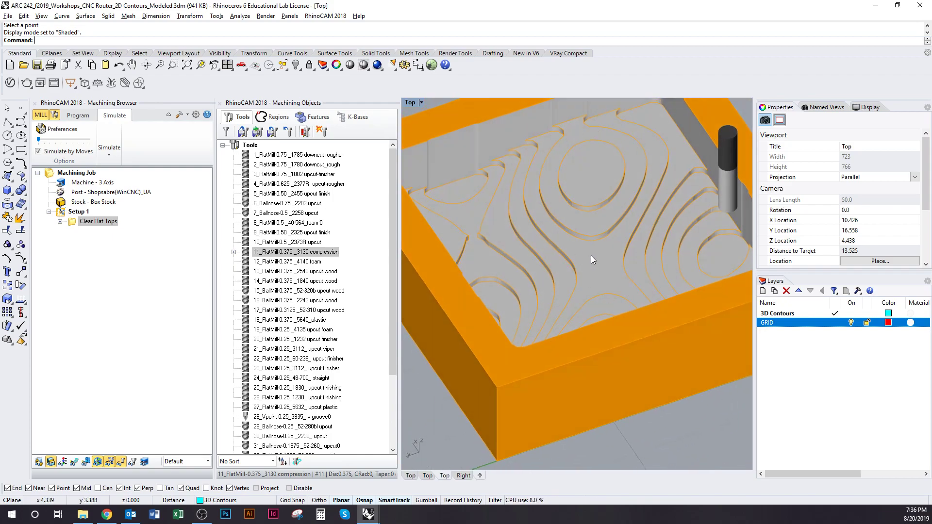
pyautogui.scroll(-2, 590, 255)
pyautogui.keyDown('ctrl'); pyautogui.keyDown('shift'); pyautogui.moveTo(570, 291); pyautogui.dragTo(605, 282, button='right'); pyautogui.keyUp('shift'); pyautogui.keyUp('ctrl')
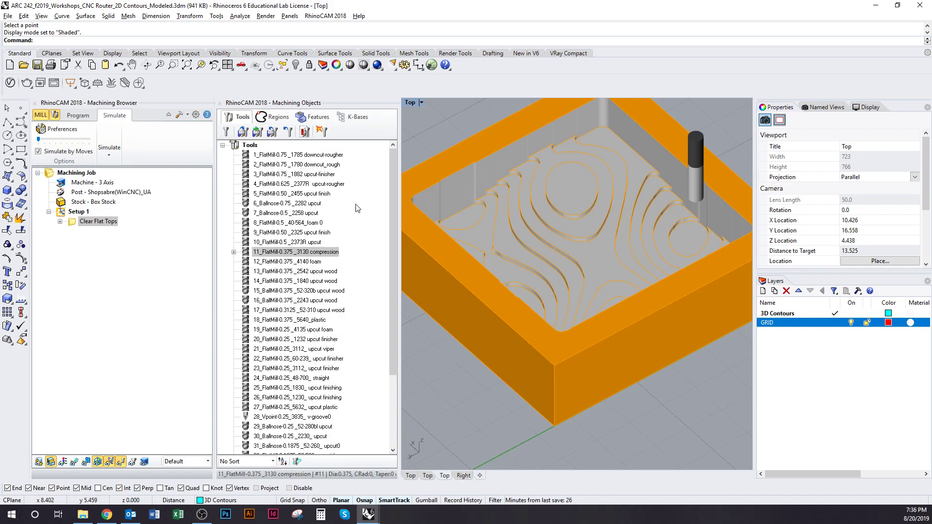
pyautogui.scroll(5, 541, 132)
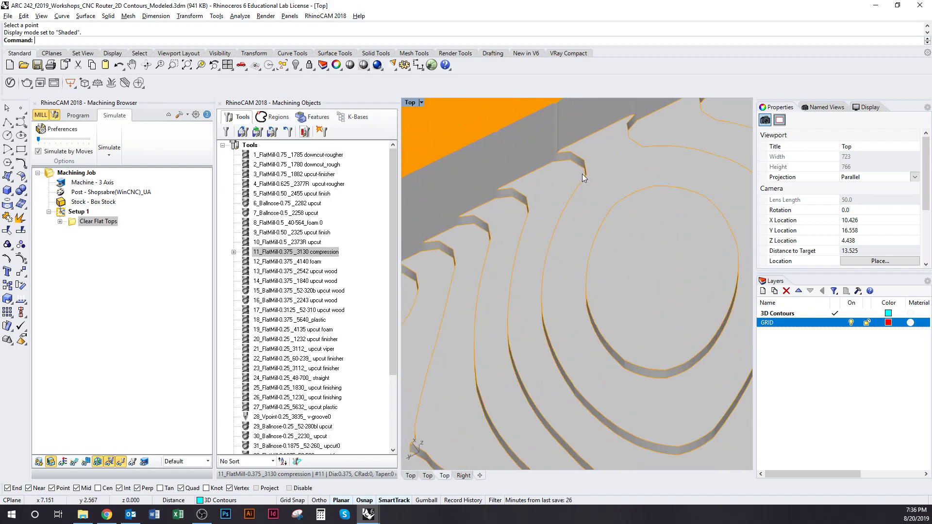
pyautogui.scroll(2, 582, 176)
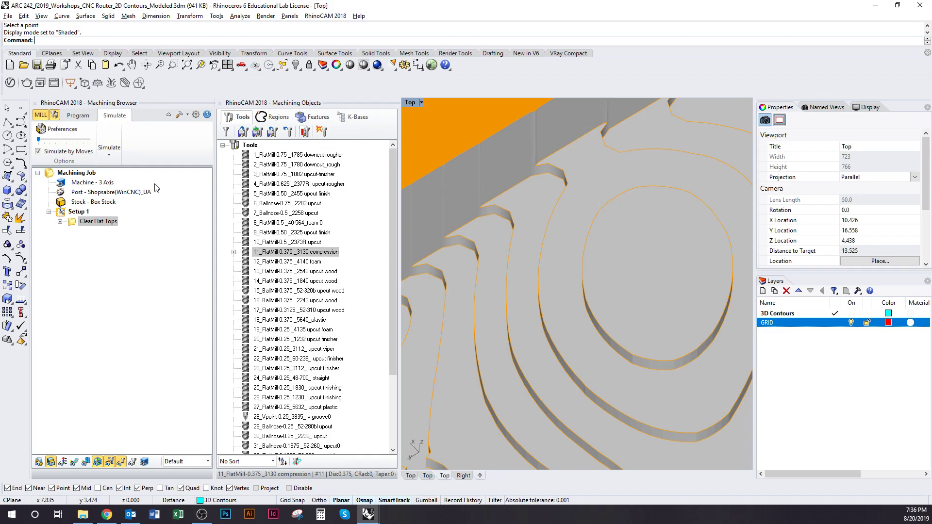
# Step: Return to the operation programming view and compare the cut stock with the contour model along the pocket walls and corners
pyautogui.click(78, 115)
pyautogui.scroll(-10, 523, 257)
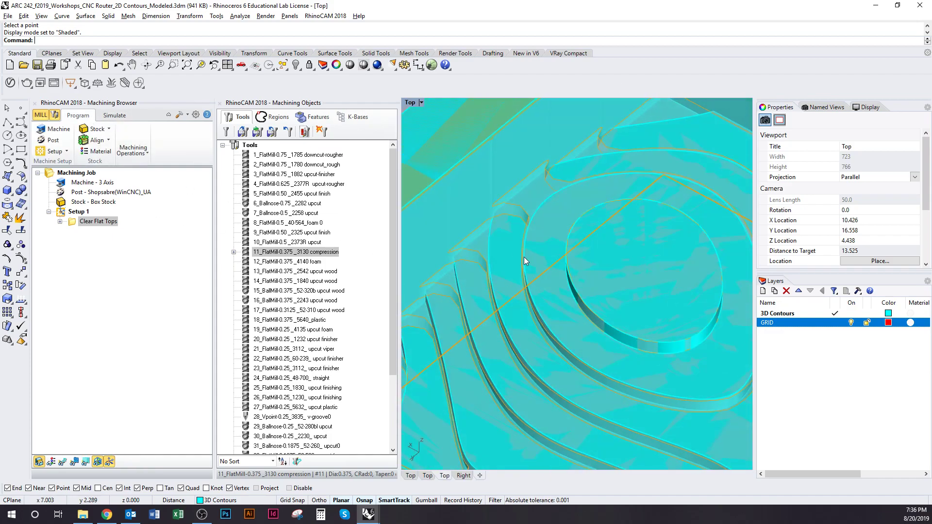
pyautogui.scroll(3, 531, 254)
pyautogui.scroll(3, 496, 211)
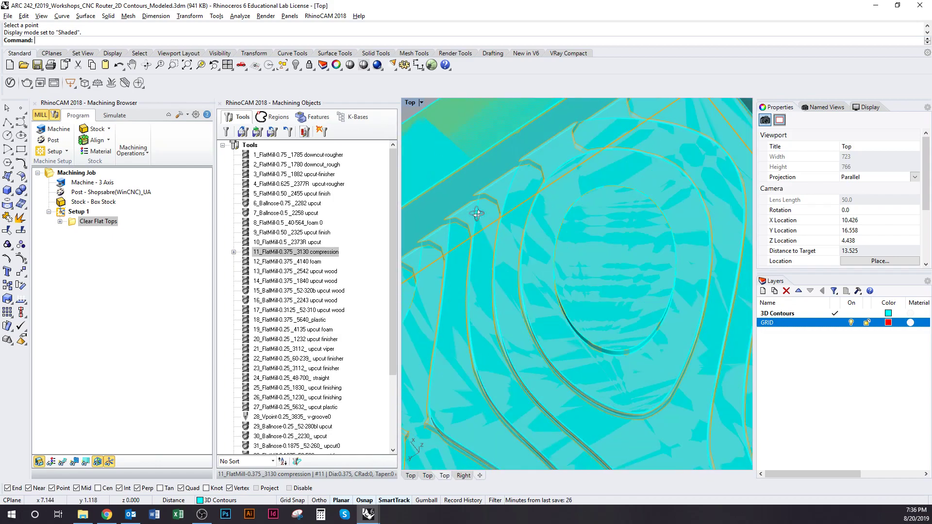
pyautogui.scroll(3, 465, 236)
pyautogui.moveTo(466, 236); pyautogui.dragTo(465, 229, button='right')
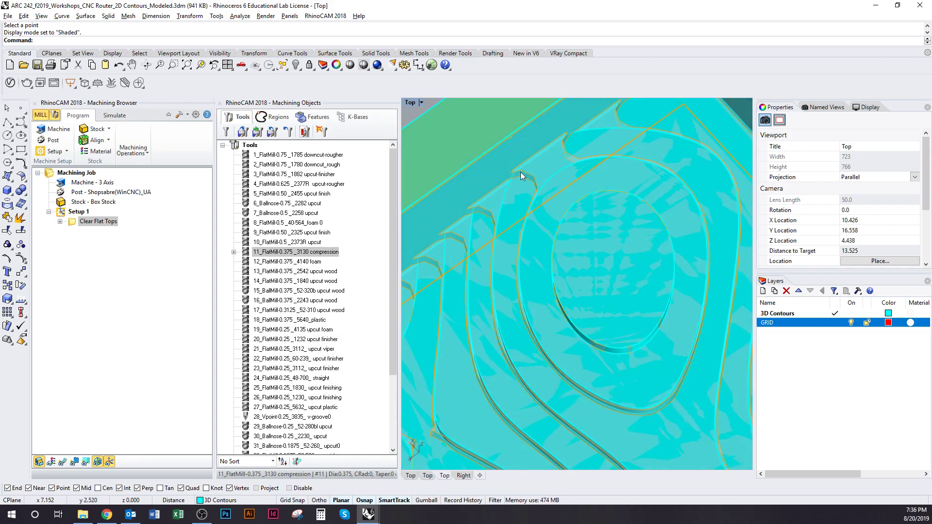
pyautogui.scroll(-3, 581, 186)
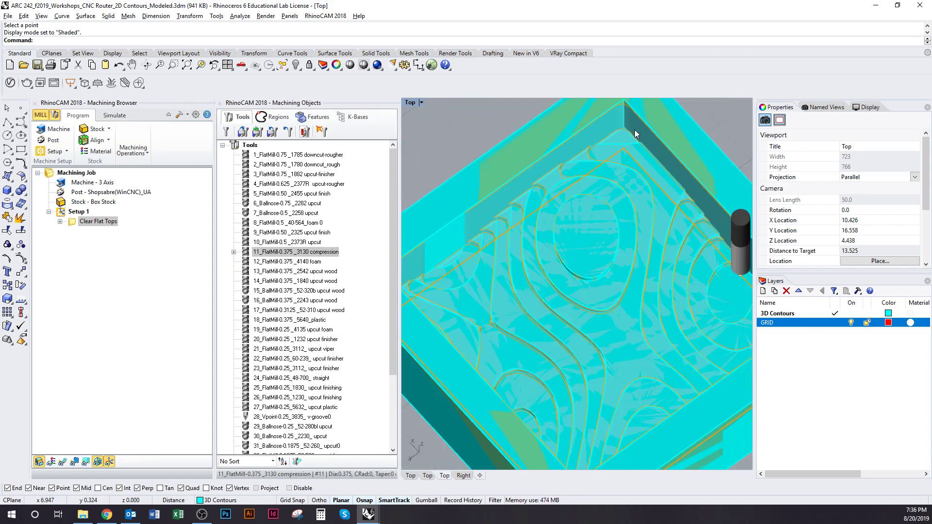
pyautogui.moveTo(597, 191); pyautogui.dragTo(456, 192, button='right')
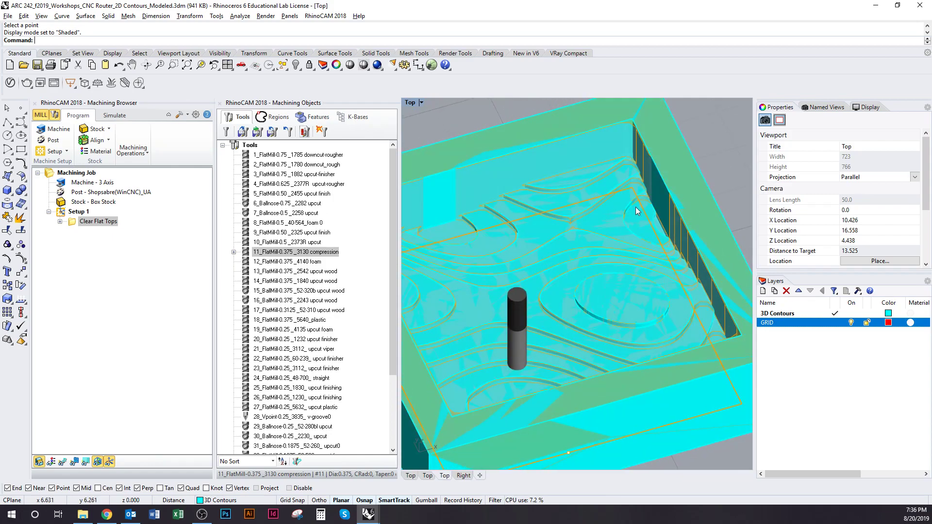
pyautogui.scroll(8, 685, 227)
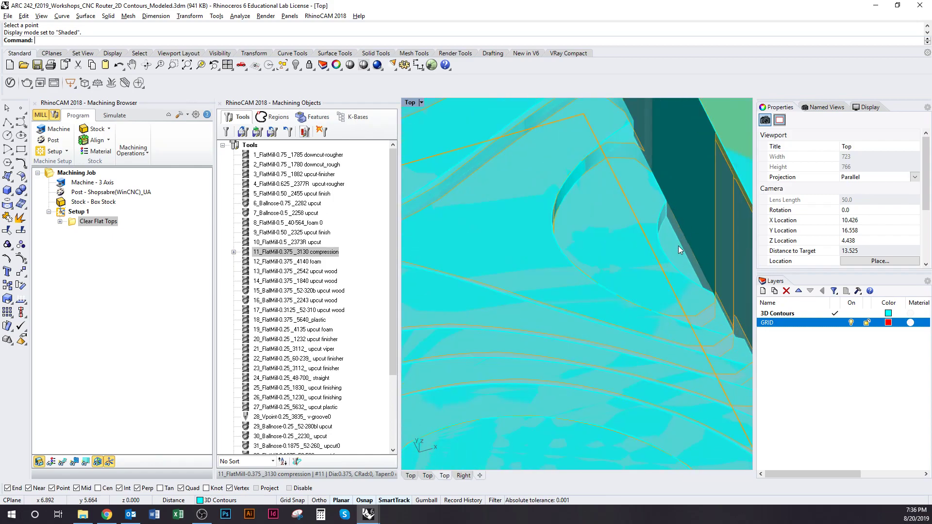
pyautogui.scroll(-8, 636, 223)
pyautogui.moveTo(600, 191); pyautogui.dragTo(616, 214, button='right')
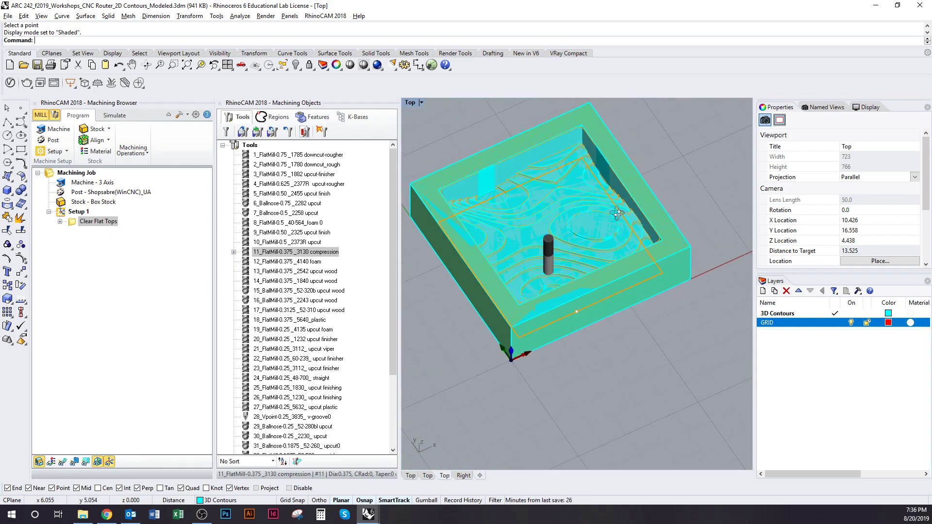
pyautogui.moveTo(507, 217); pyautogui.dragTo(518, 204, button='right')
pyautogui.scroll(2, 518, 196)
pyautogui.moveTo(601, 239); pyautogui.dragTo(607, 214, button='right')
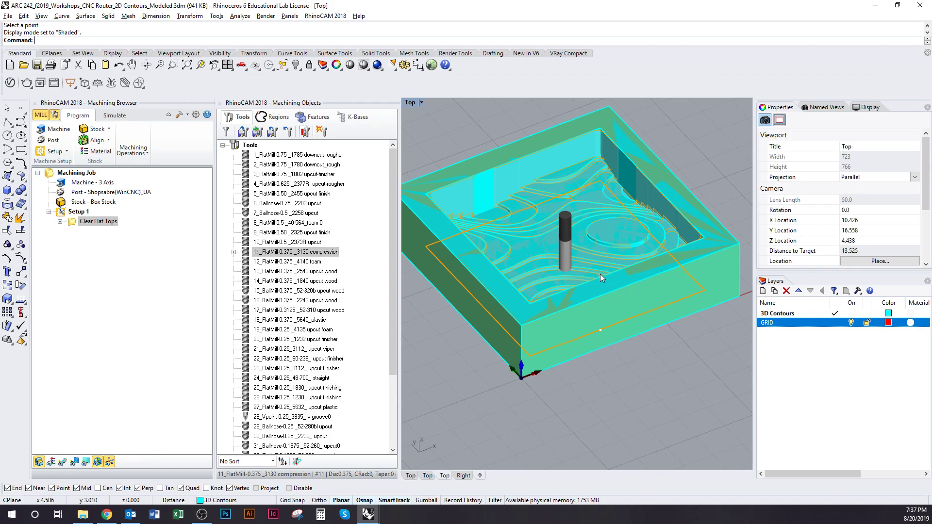
# Step: Open the machining operations information for Setup 1 to check its estimated machine time
pyautogui.click(77, 212)
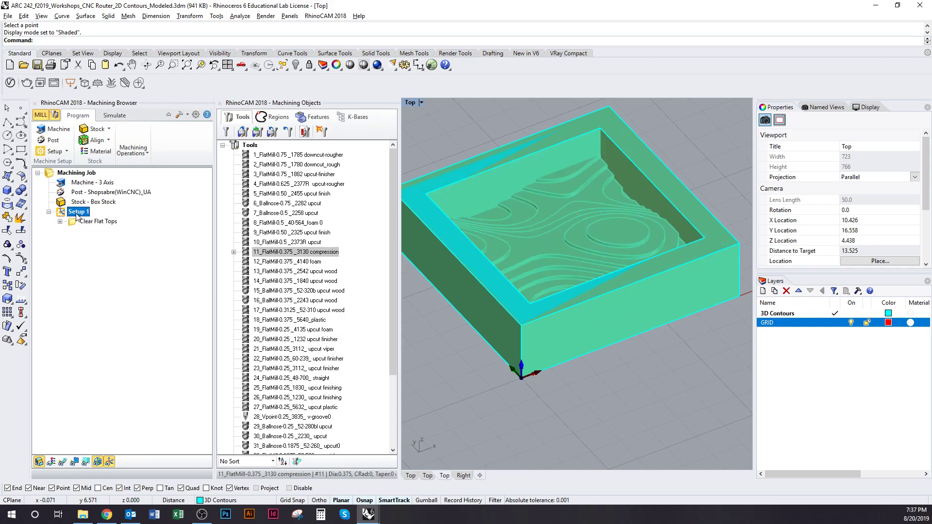
pyautogui.rightClick(77, 213)
pyautogui.click(124, 265)
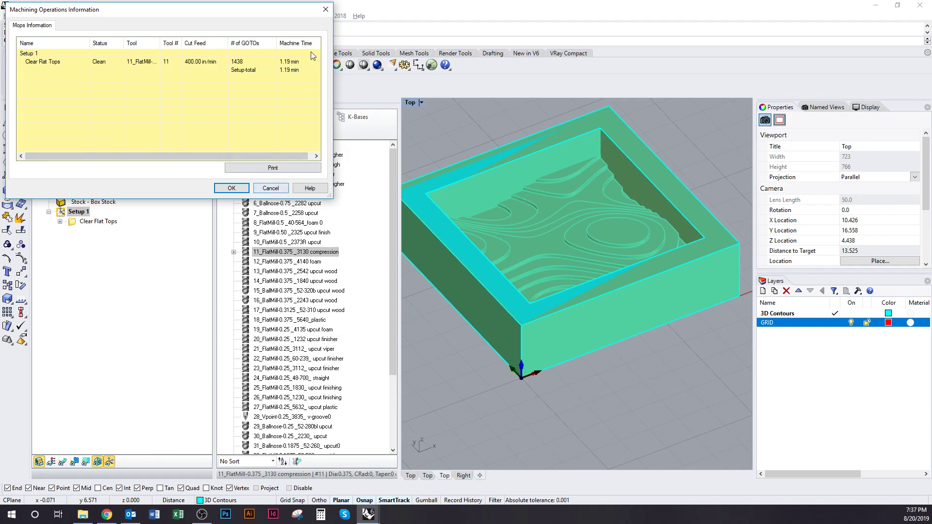
# Step: Close the operations information and post Setup 1 to the Desktop as a .tap file, keeping the default file name and the Shopsabre(WinCNC)_UA post
pyautogui.click(232, 188)
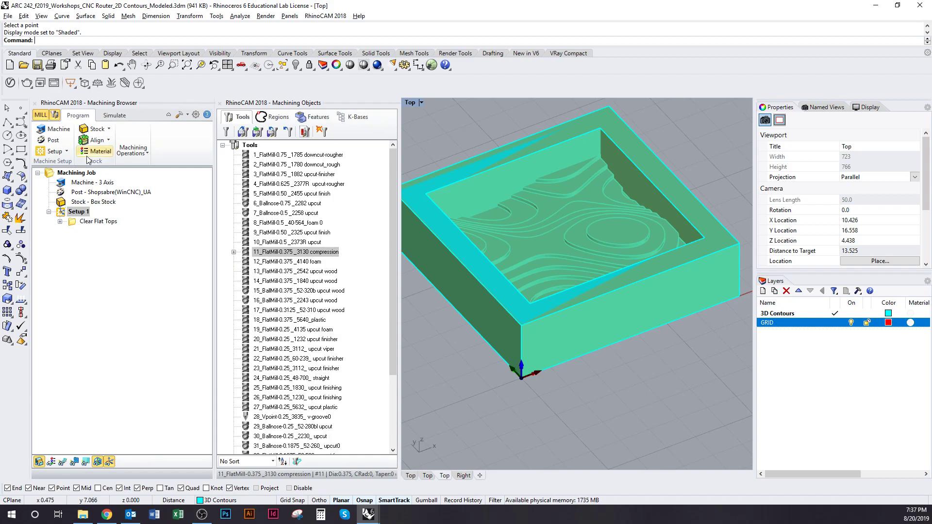
pyautogui.rightClick(72, 212)
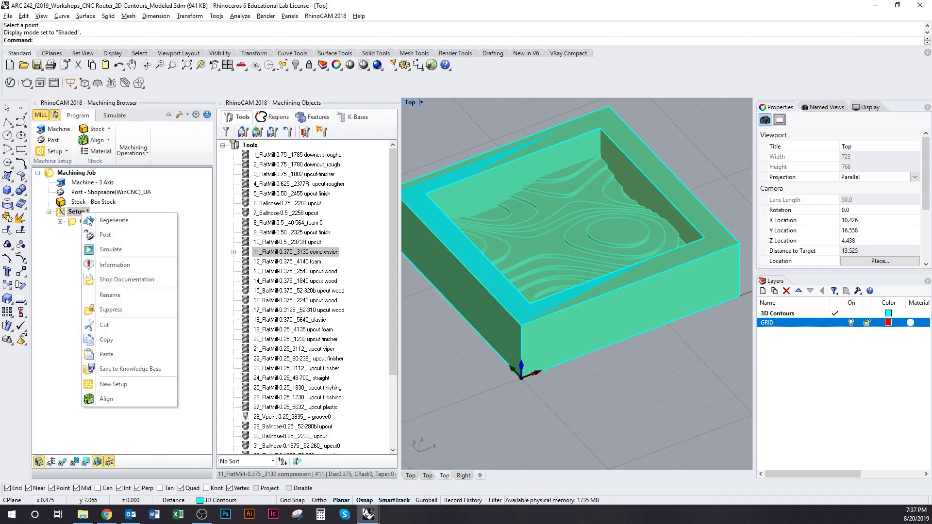
pyautogui.click(63, 251)
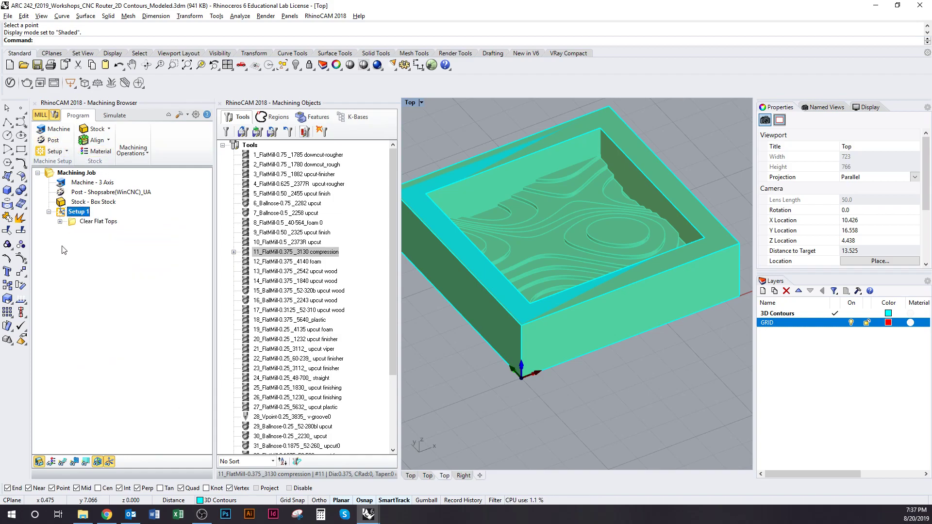
pyautogui.click(61, 213)
pyautogui.rightClick(61, 214)
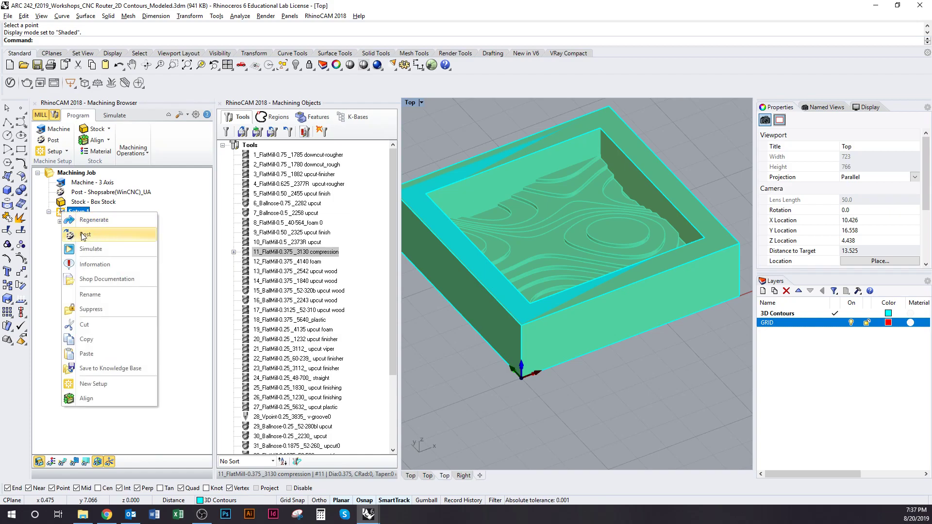
pyautogui.click(105, 241)
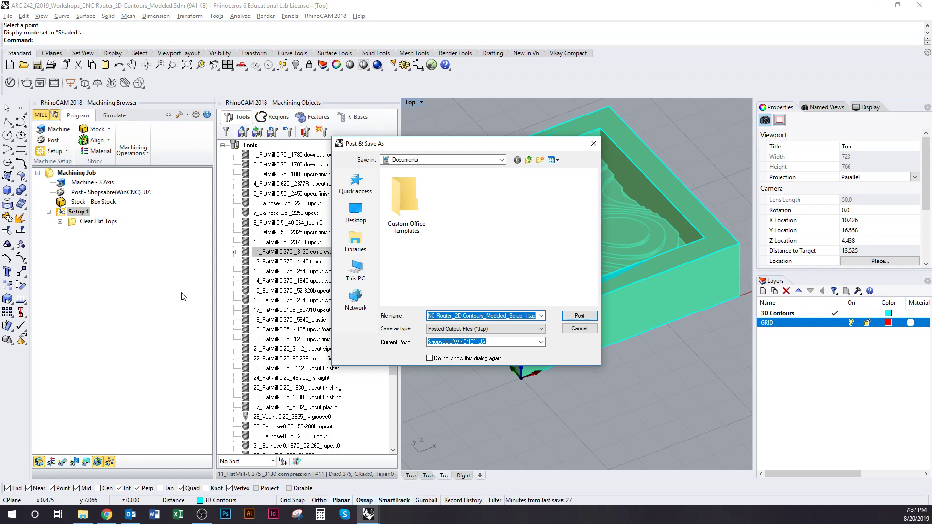
pyautogui.moveTo(495, 147); pyautogui.dragTo(437, 142)
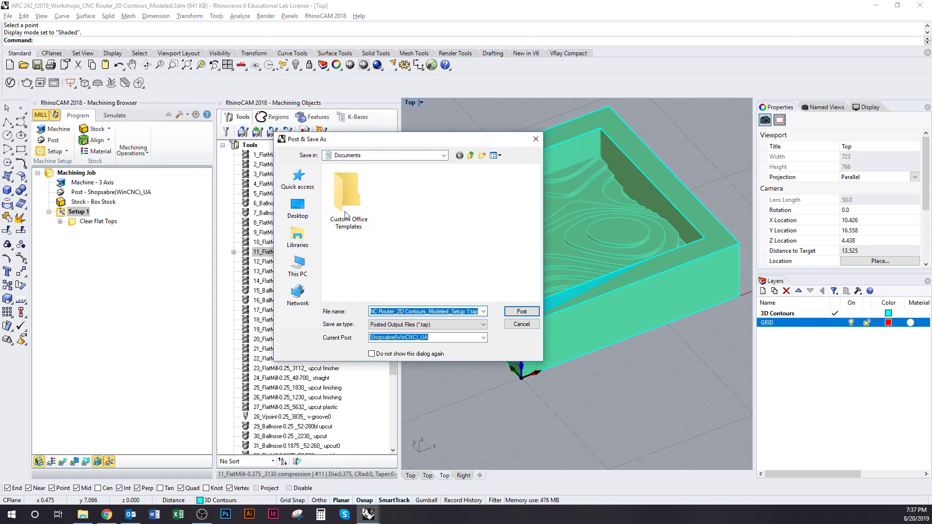
pyautogui.click(297, 206)
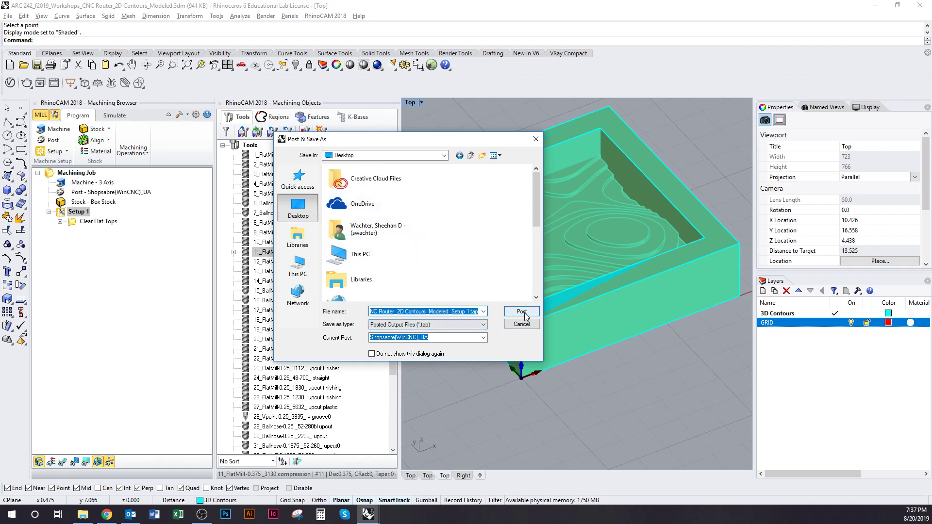
pyautogui.moveTo(455, 311); pyautogui.dragTo(292, 305)
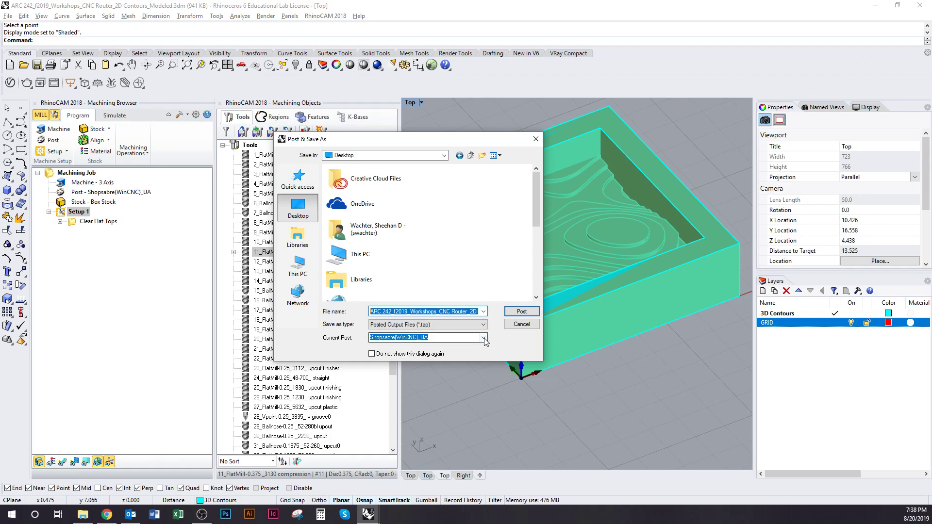
pyautogui.click(521, 311)
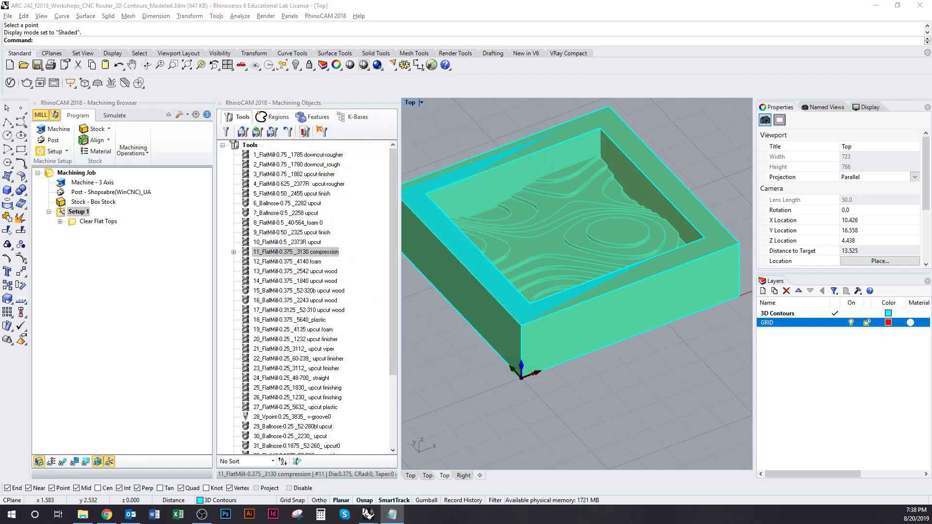
# Step: Look over the posted G-code's opening lines and search the file for "z-" to check for negative Z moves
pyautogui.moveTo(357, 147); pyautogui.dragTo(472, 91)
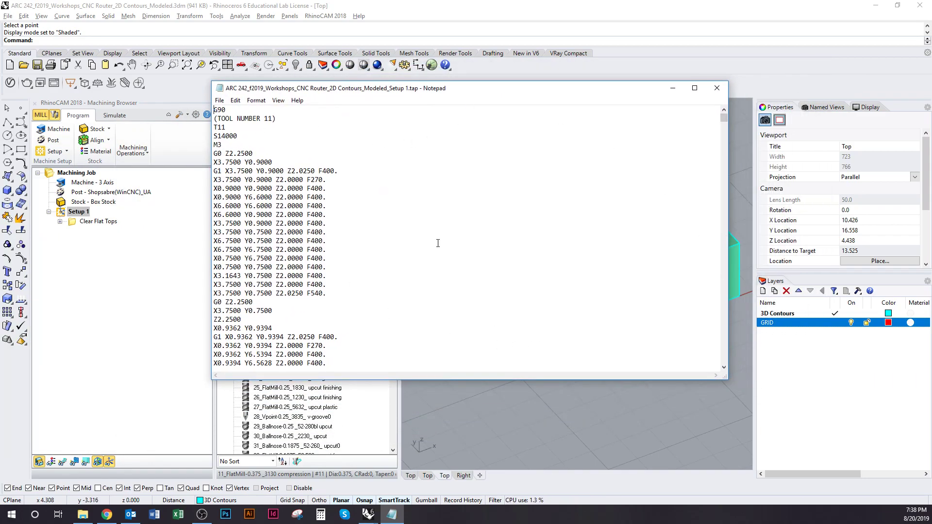
pyautogui.scroll(-2, 246, 129)
pyautogui.scroll(2, 400, 171)
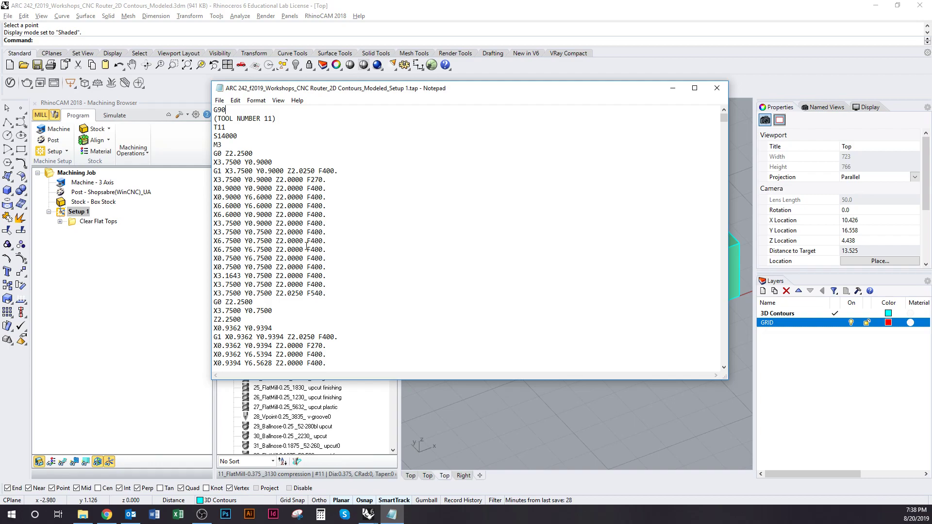
pyautogui.hotkey('ctrl', 'f')
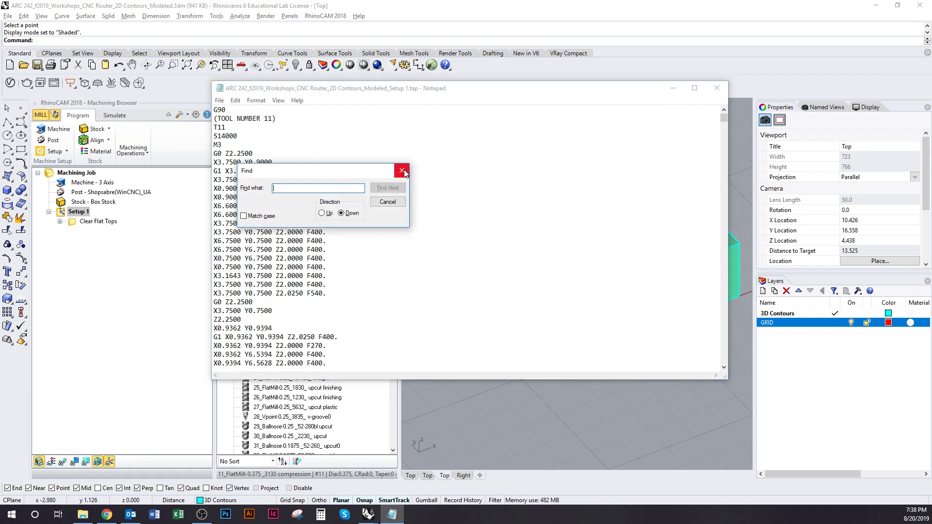
pyautogui.click(402, 171)
pyautogui.click(219, 101)
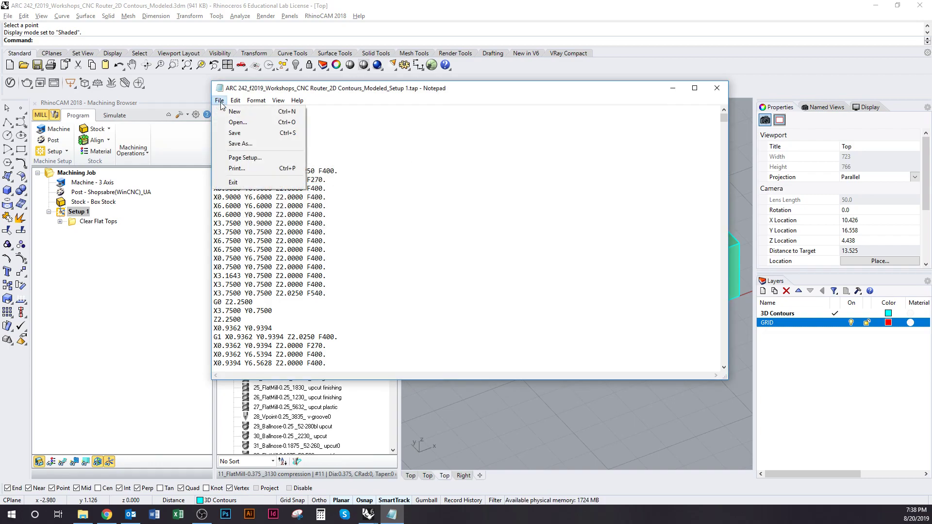
pyautogui.moveTo(236, 102)
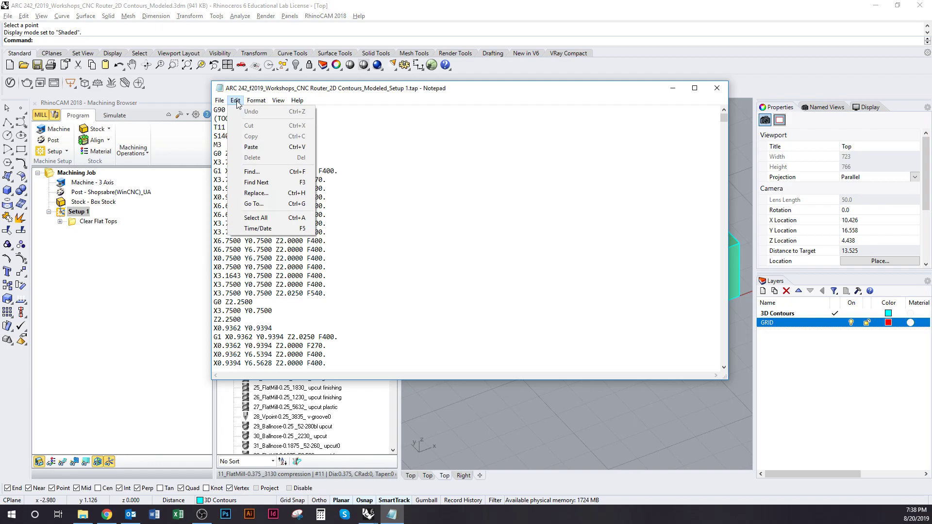
pyautogui.click(271, 175)
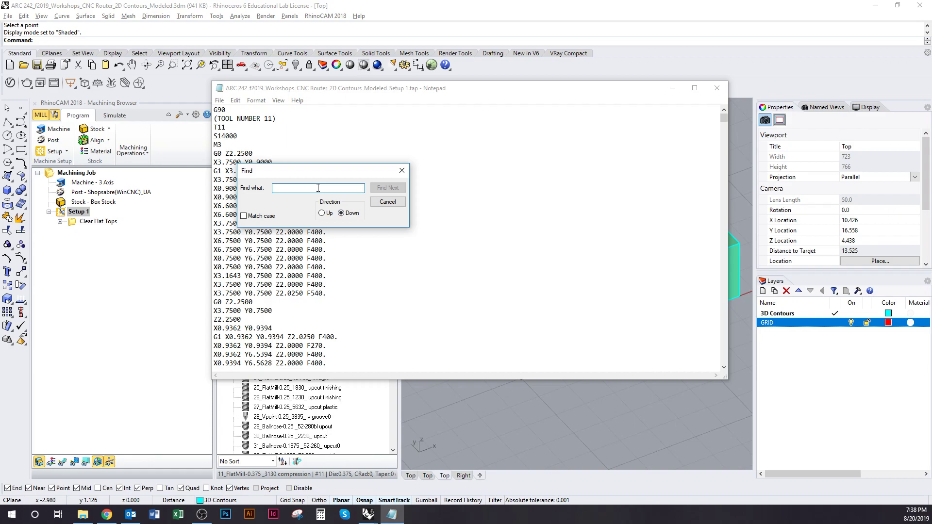
pyautogui.write('z-')
pyautogui.click(395, 191)
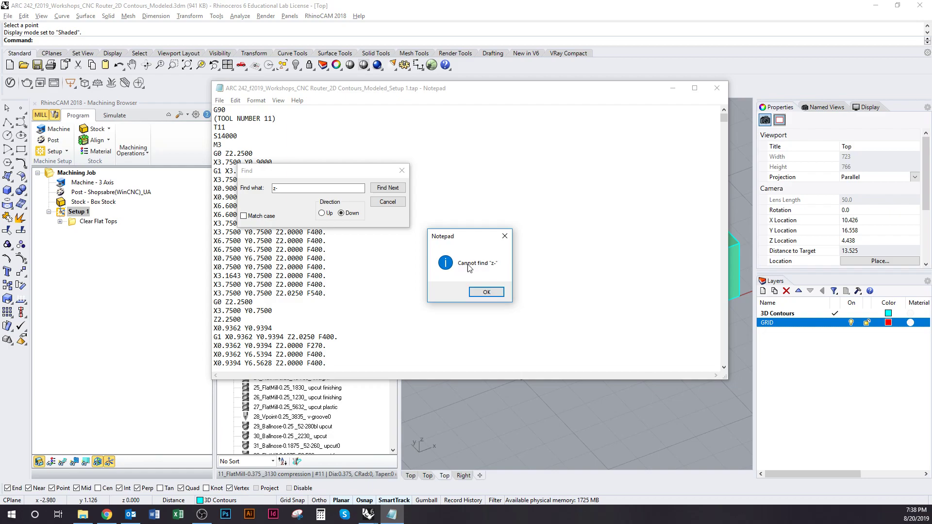
pyautogui.click(486, 291)
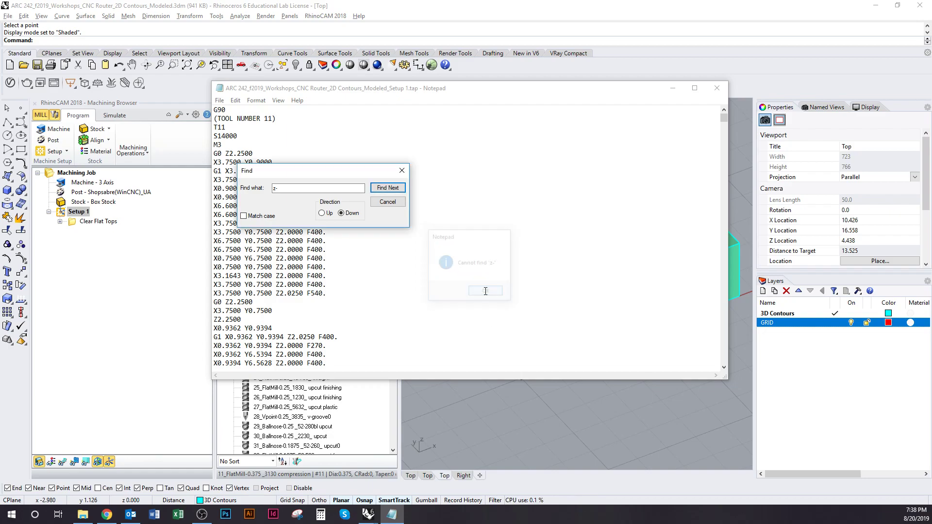
pyautogui.click(402, 171)
# Step: Search the G-code for the "m5" command and inspect the closing lines around it
pyautogui.moveTo(500, 89); pyautogui.dragTo(531, 128)
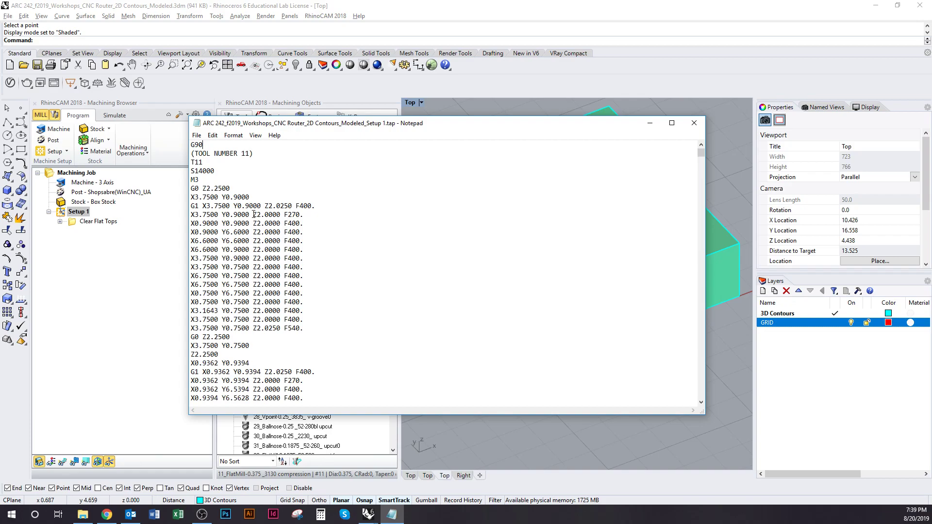
pyautogui.moveTo(592, 125); pyautogui.dragTo(245, 146)
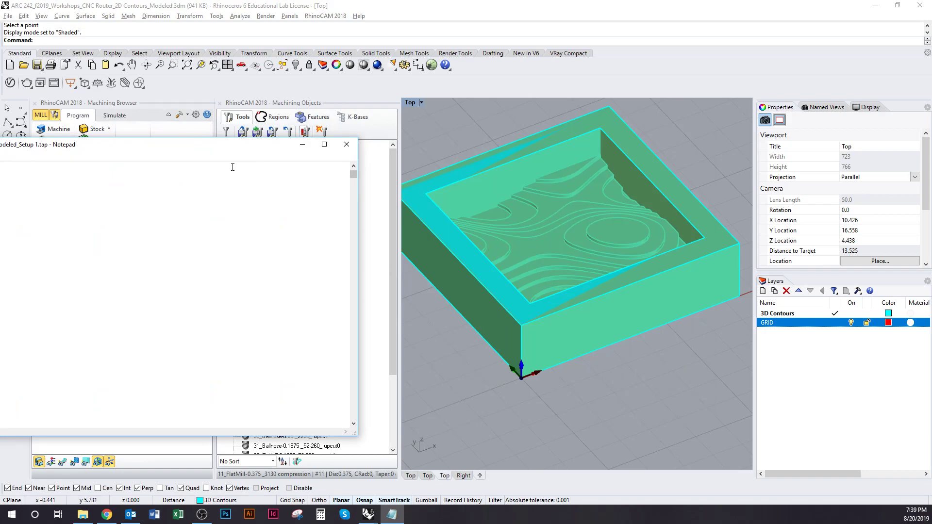
pyautogui.moveTo(210, 149); pyautogui.dragTo(491, 140)
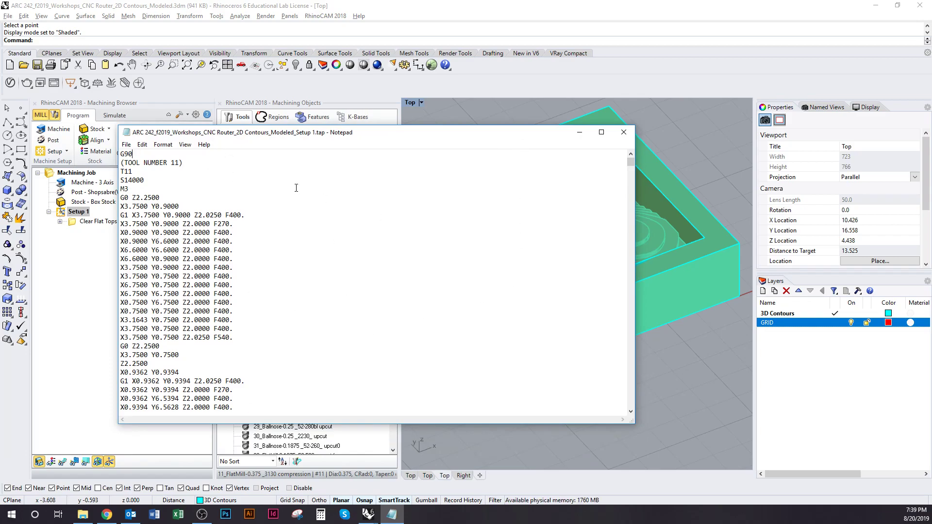
pyautogui.hotkey('ctrl', 'f')
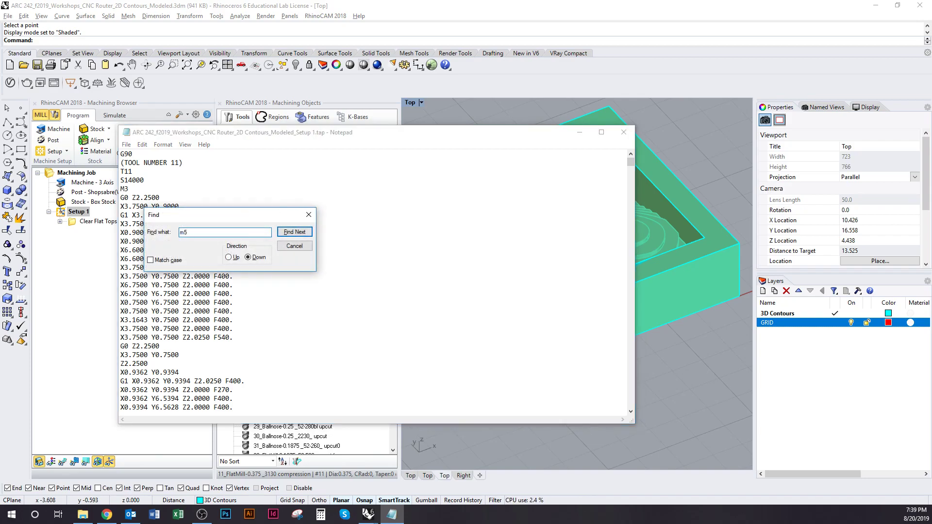
pyautogui.click(297, 232)
pyautogui.click(308, 215)
pyautogui.click(630, 412)
pyautogui.click(630, 412)
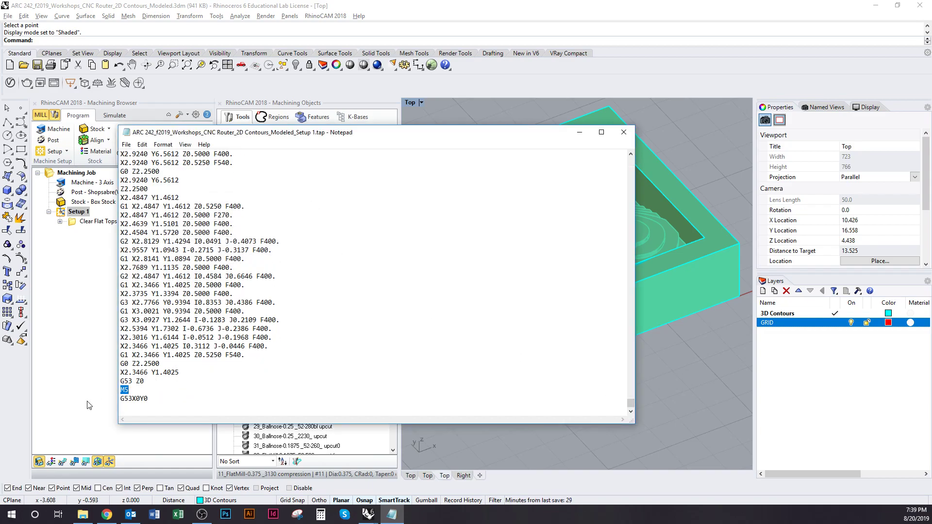
pyautogui.click(189, 391)
pyautogui.doubleClick(126, 389)
pyautogui.click(140, 394)
# Step: Review the beginning and end of the G-code once more, and close the file
pyautogui.click(106, 513)
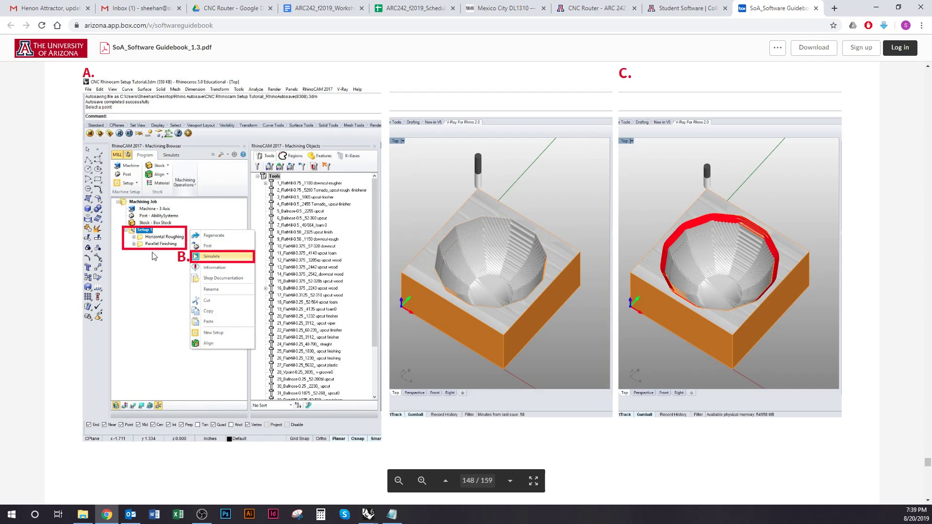
pyautogui.hotkey('alt', 'Tab')
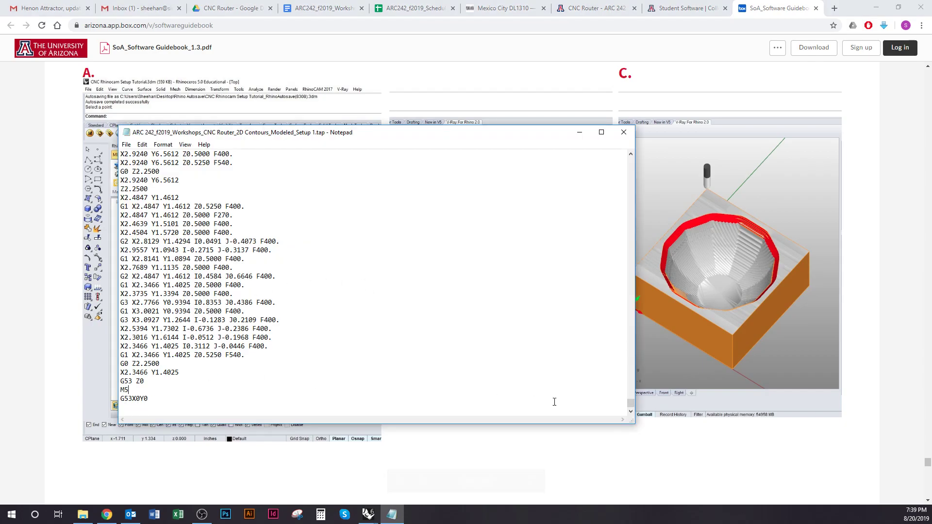
pyautogui.moveTo(631, 403); pyautogui.dragTo(635, 153)
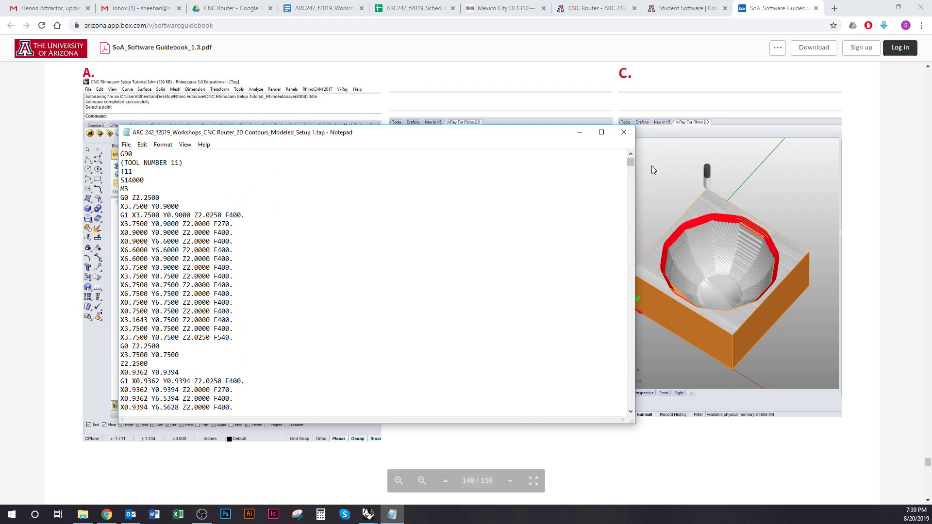
pyautogui.moveTo(631, 165); pyautogui.dragTo(636, 412)
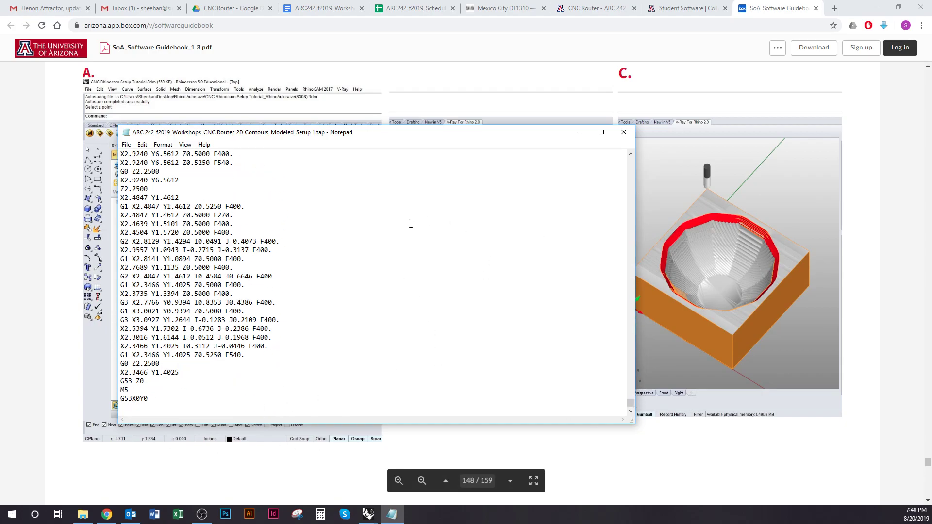
pyautogui.click(623, 132)
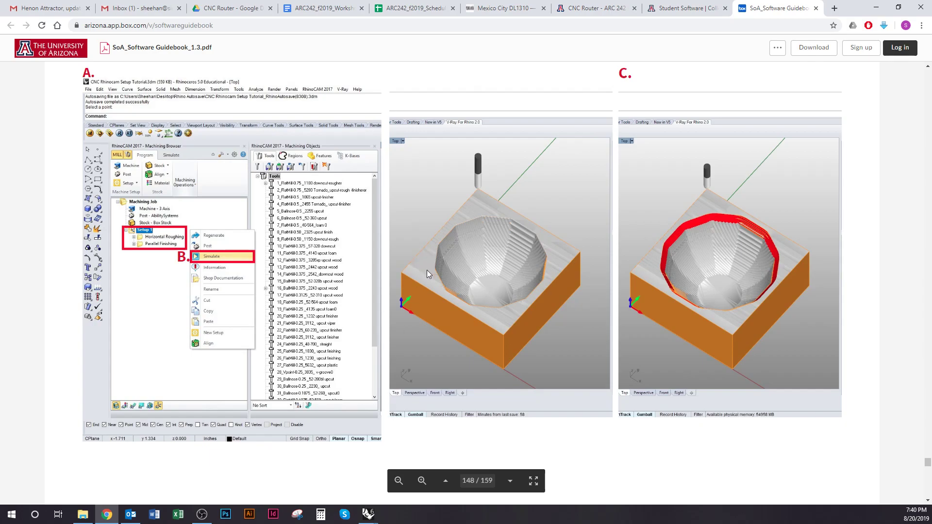
# Step: Switch back to Rhinoceros and save the contour model under its existing file name
pyautogui.hotkey('alt', 'Tab')
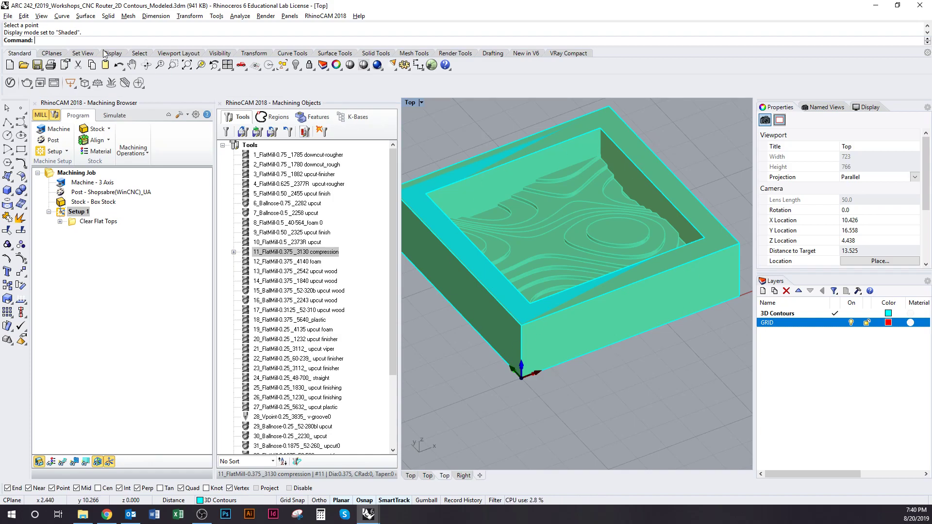
pyautogui.click(7, 16)
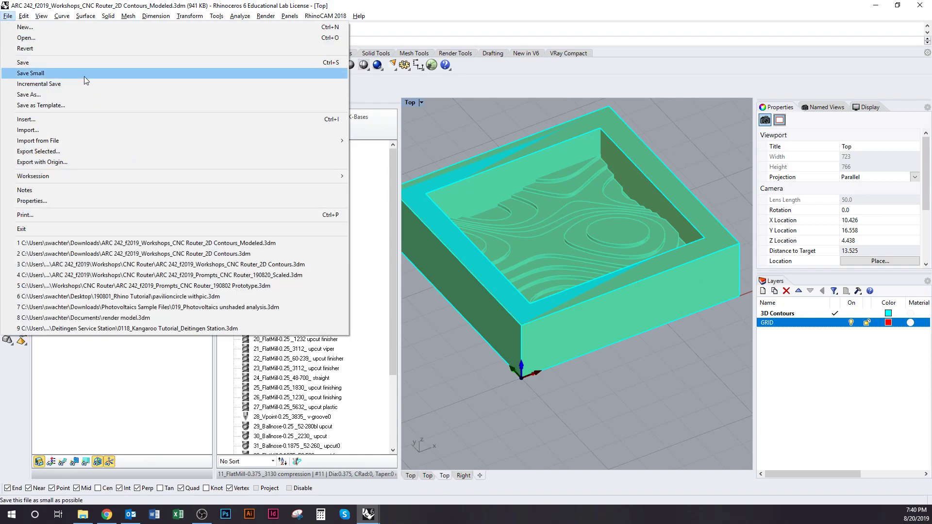
pyautogui.click(79, 63)
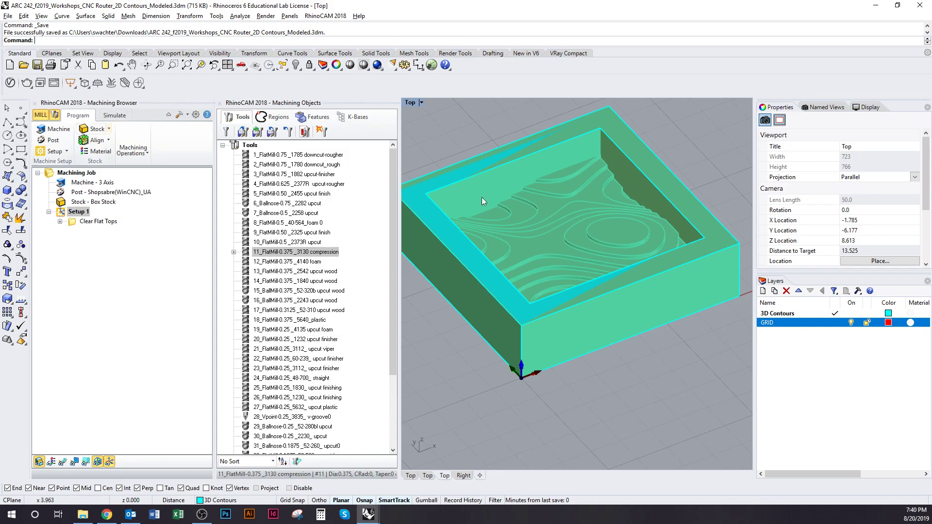
pyautogui.keyDown('ctrl'); pyautogui.keyDown('shift'); pyautogui.moveTo(527, 346); pyautogui.dragTo(528, 336, button='right'); pyautogui.keyUp('shift'); pyautogui.keyUp('ctrl')
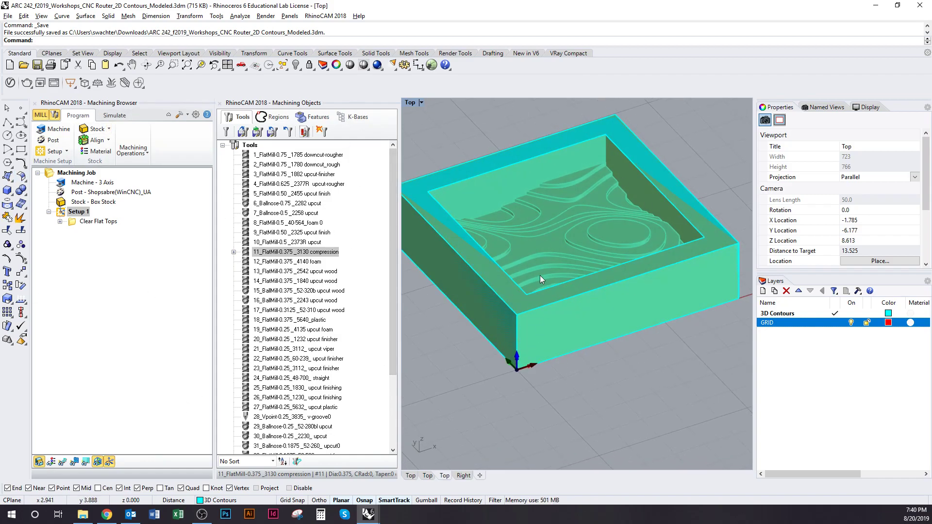